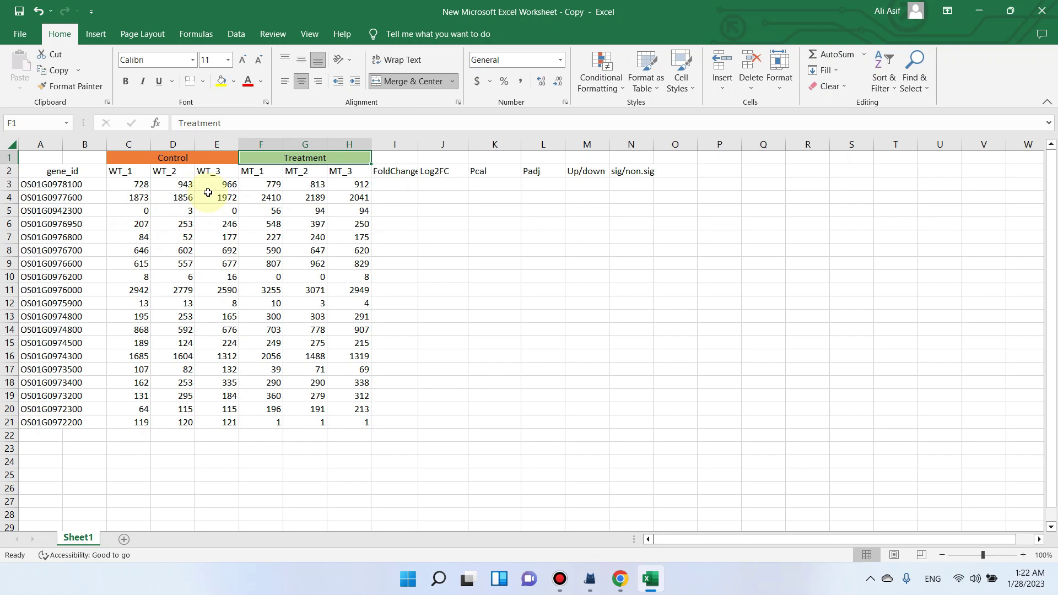
Step: Review the result column headers from FoldChange to sig/non.sig and the gene IDs listed under gene_id
click(404, 170)
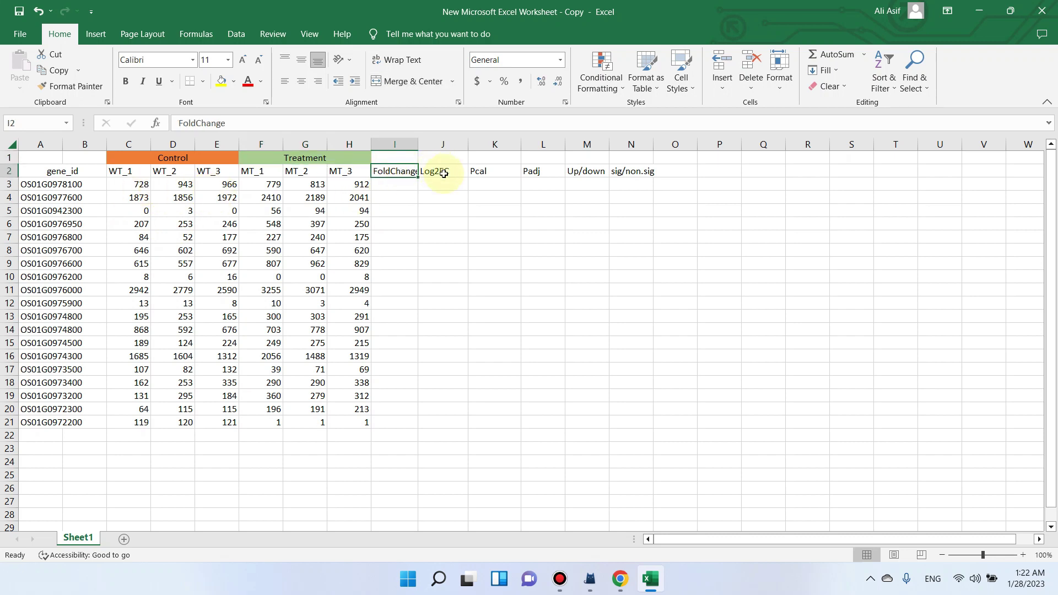
click(443, 173)
click(501, 173)
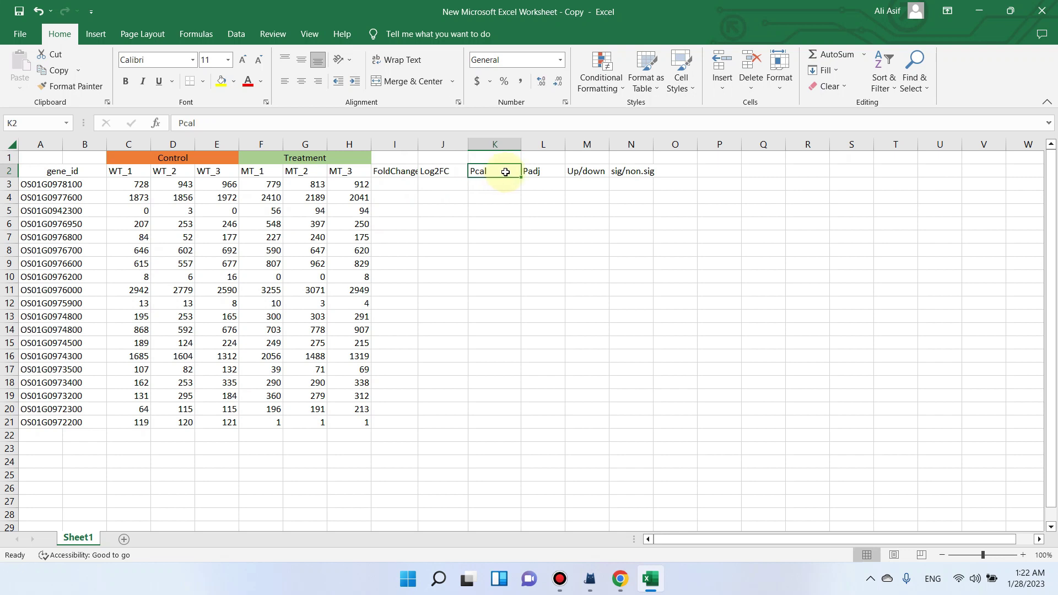
click(536, 170)
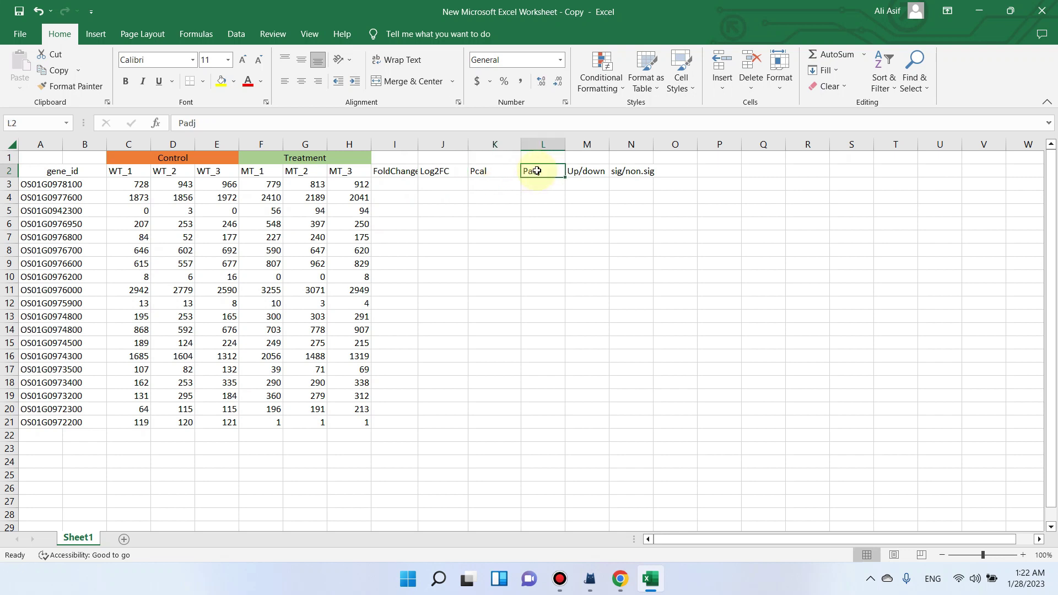
click(595, 174)
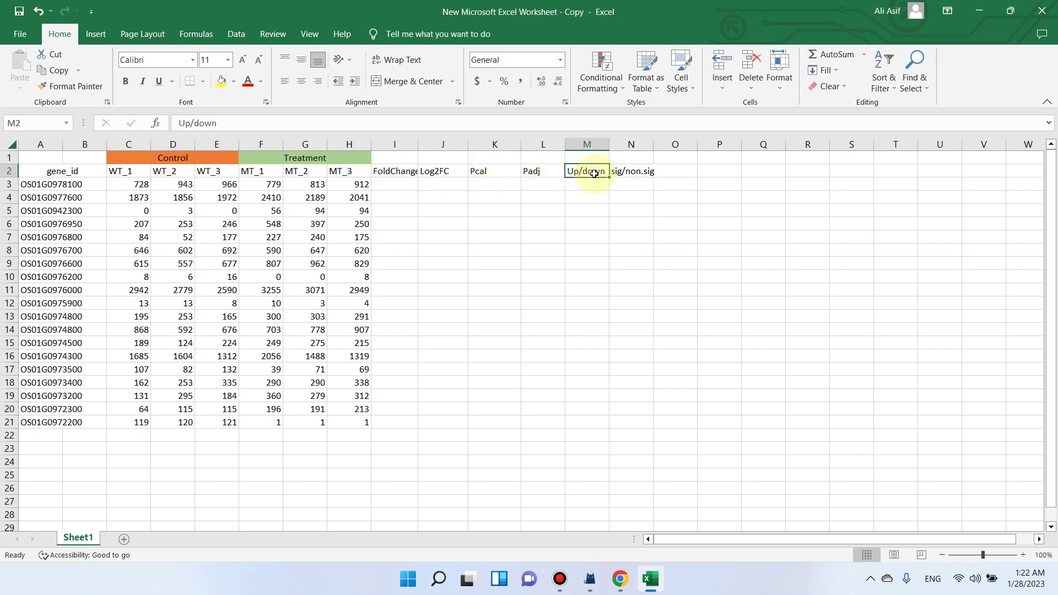
click(626, 174)
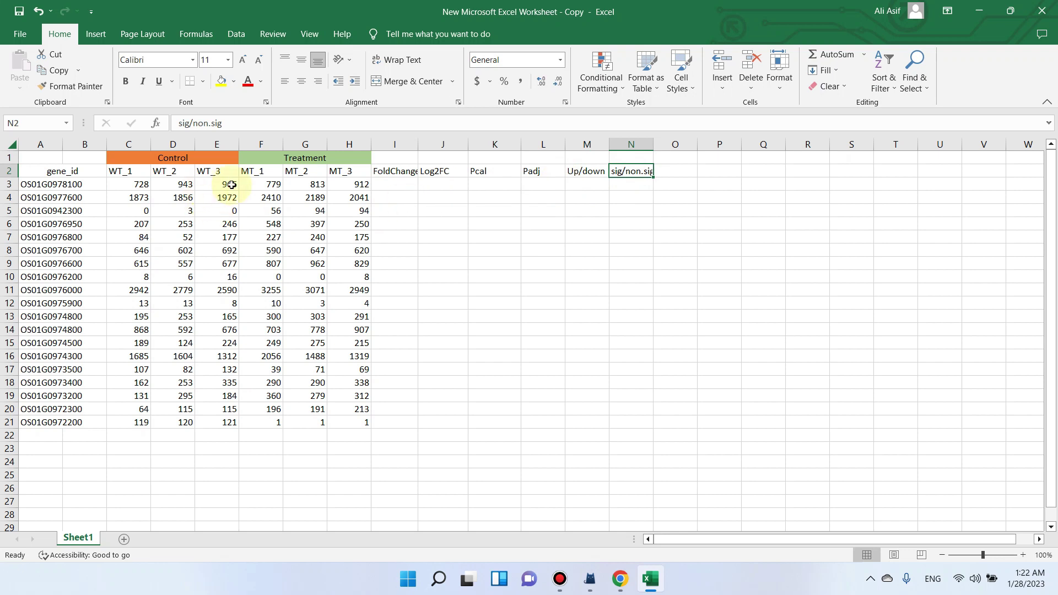
click(85, 175)
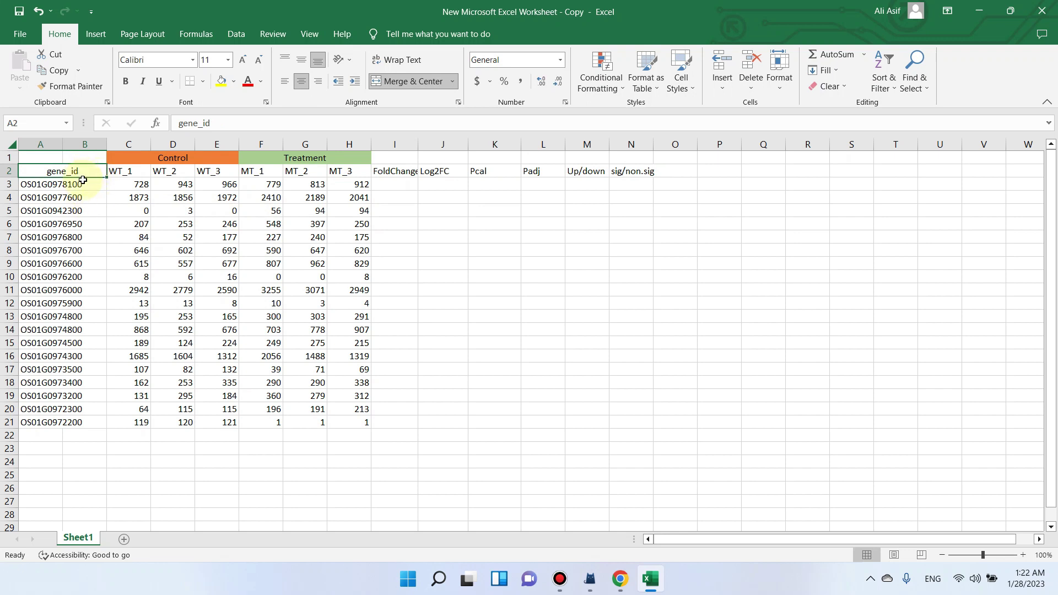
drag(90, 185, 60, 316)
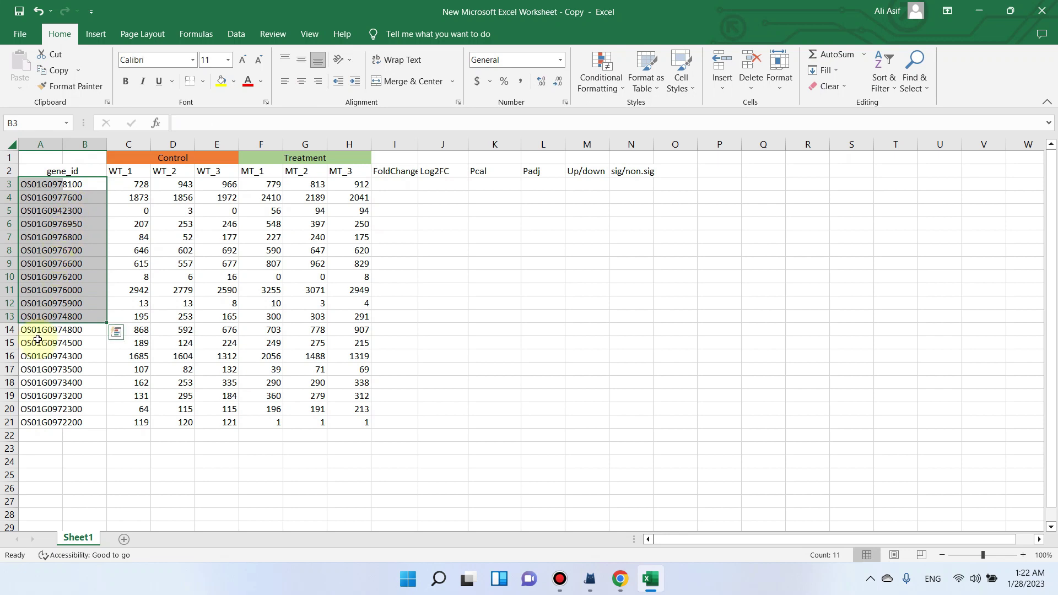
click(95, 170)
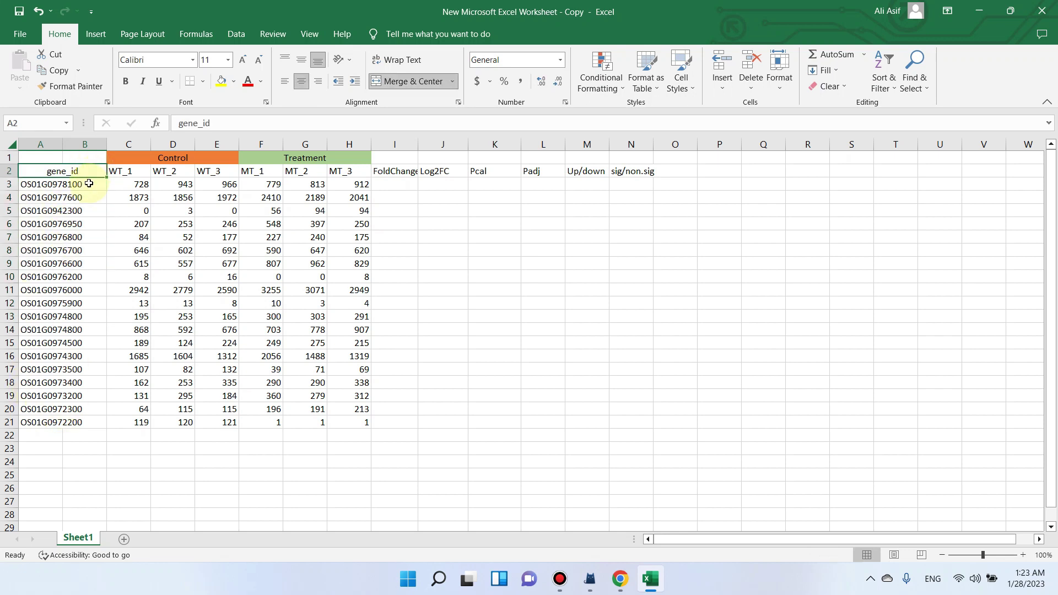
Step: Review the Control replicate headers WT_1 to WT_3 and the Treatment replicate headers MT_1 to MT_3
drag(132, 176, 209, 172)
click(123, 169)
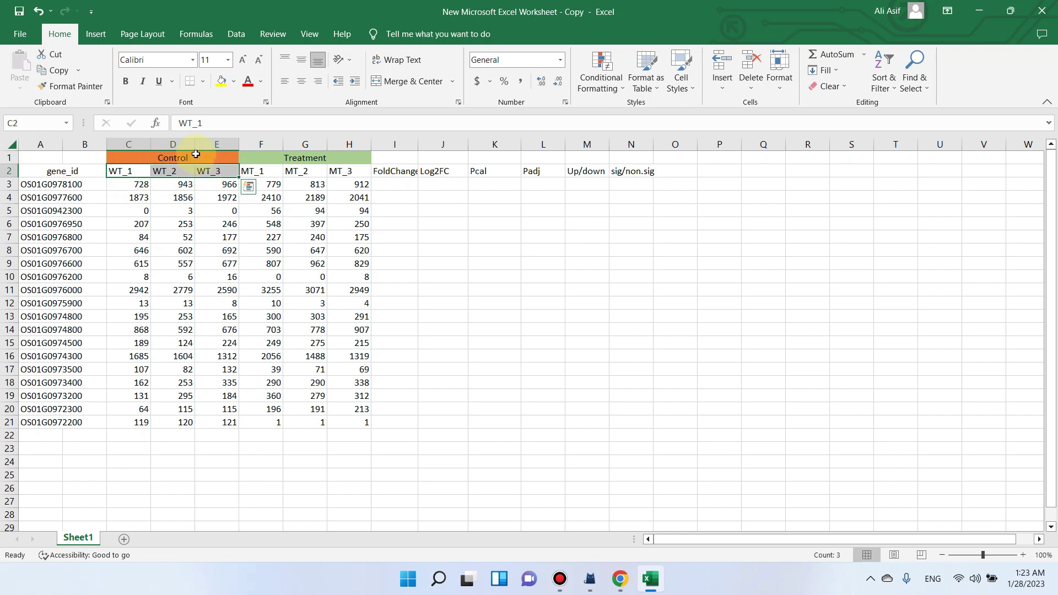
click(264, 172)
drag(265, 173, 337, 172)
click(339, 172)
click(267, 171)
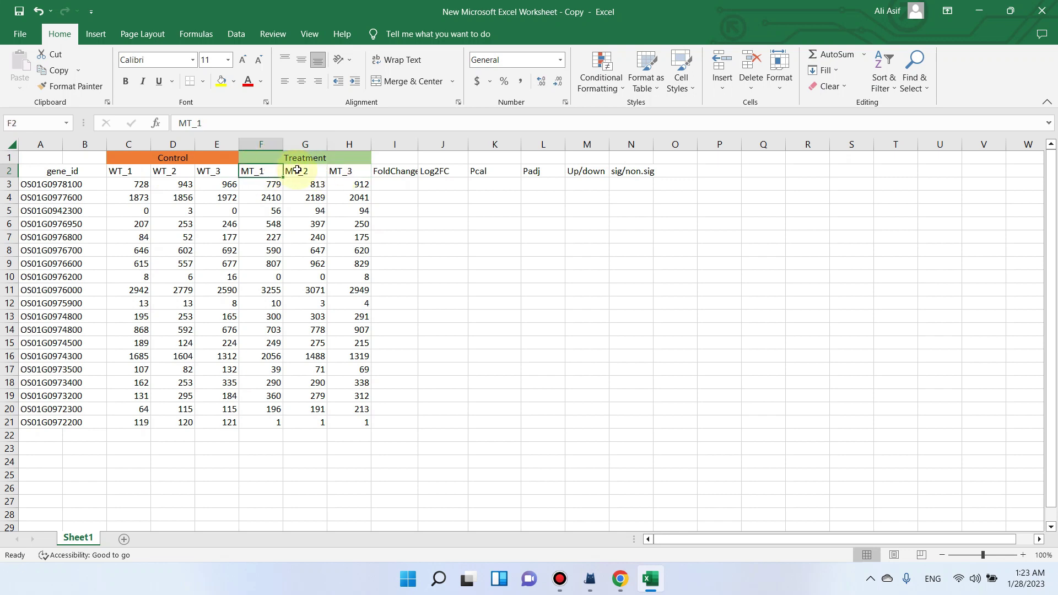
click(303, 170)
drag(269, 170, 342, 171)
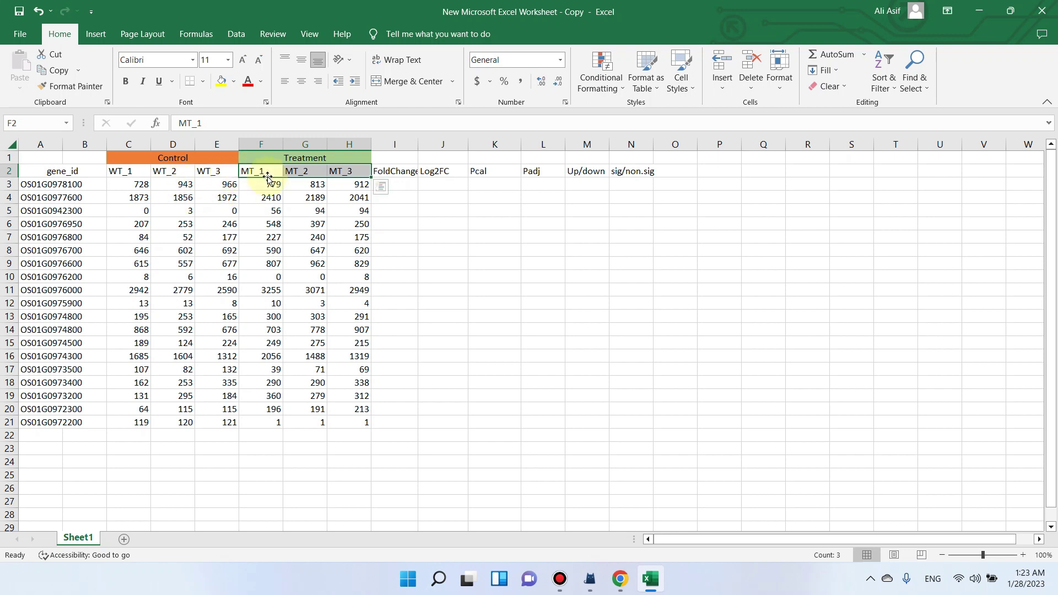
click(218, 159)
click(216, 167)
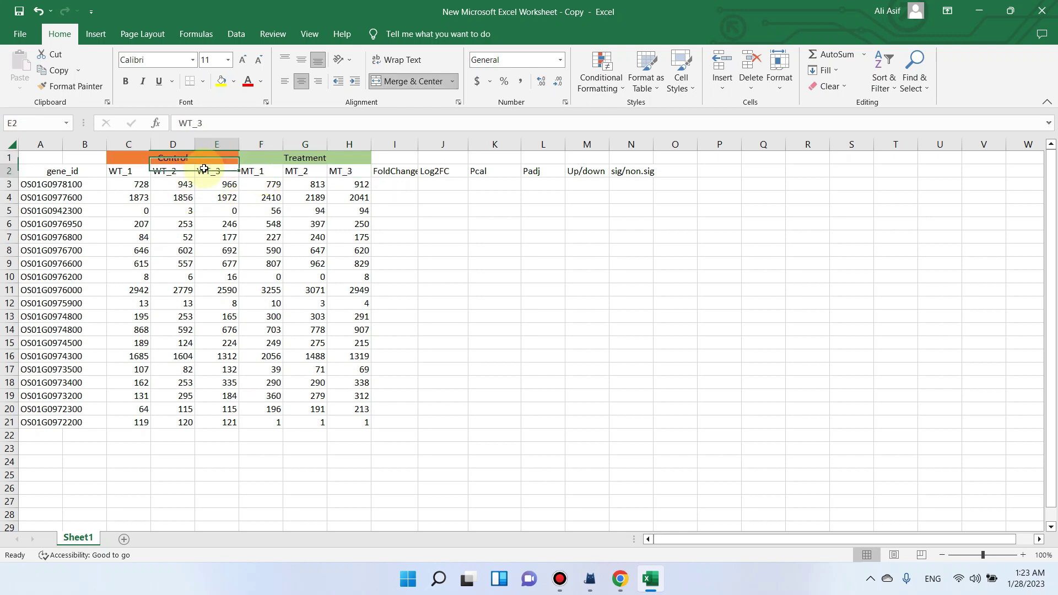
Step: Insert an entire blank column before MT_1, between the Control and Treatment replicates
click(244, 157)
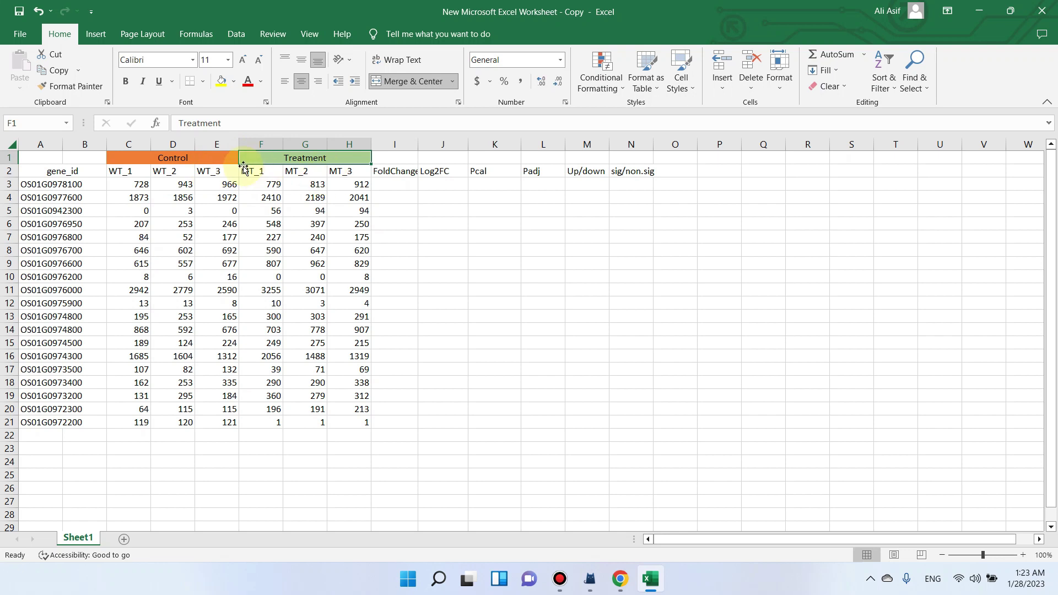
key(Down)
key(ctrl+plus)
click(281, 352)
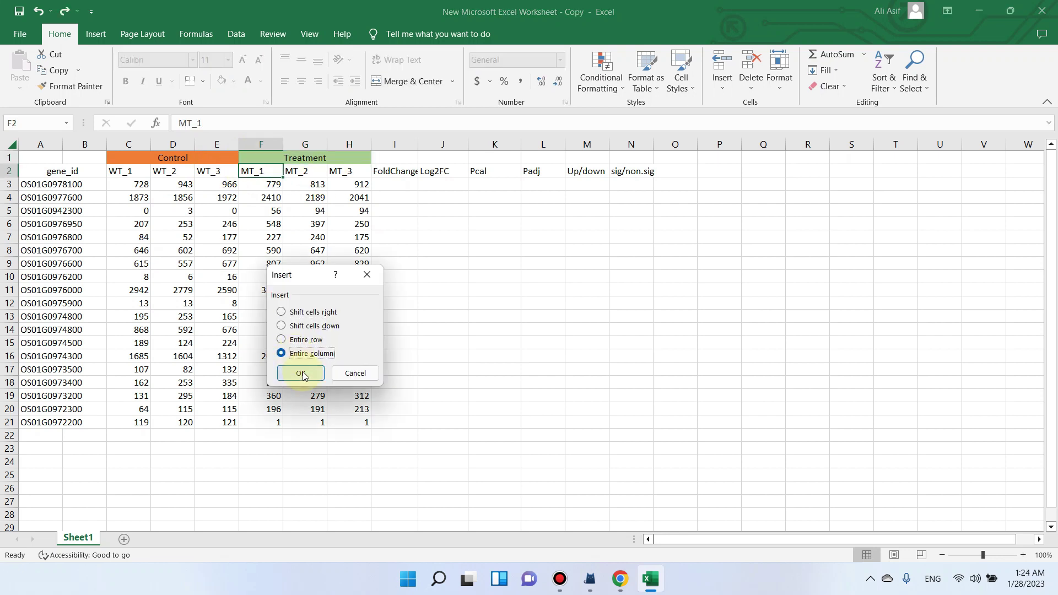
click(301, 372)
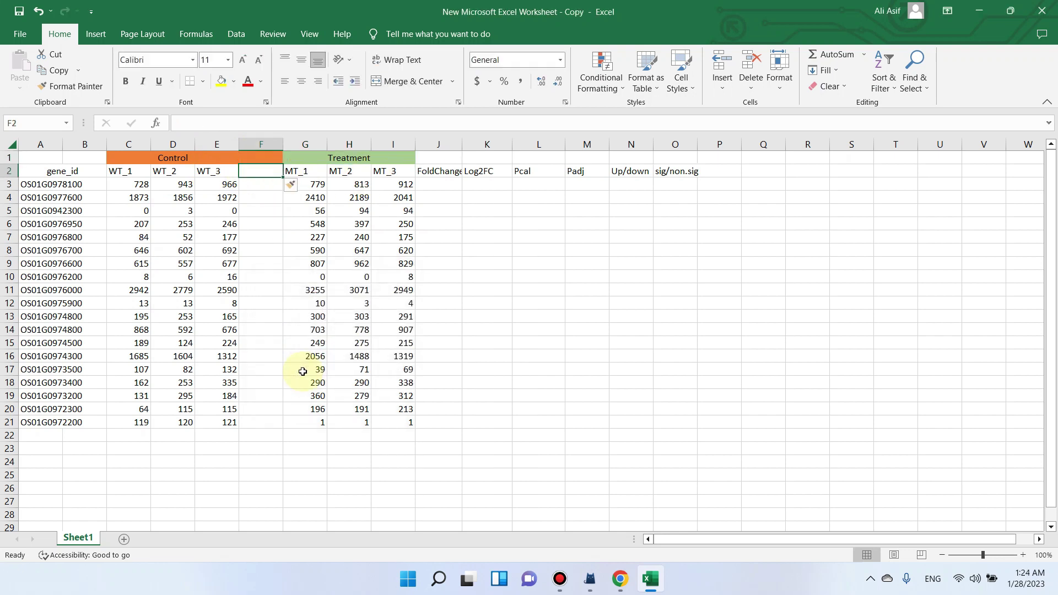
Step: Insert an entire blank column before FoldChange, after the Treatment replicates
click(425, 175)
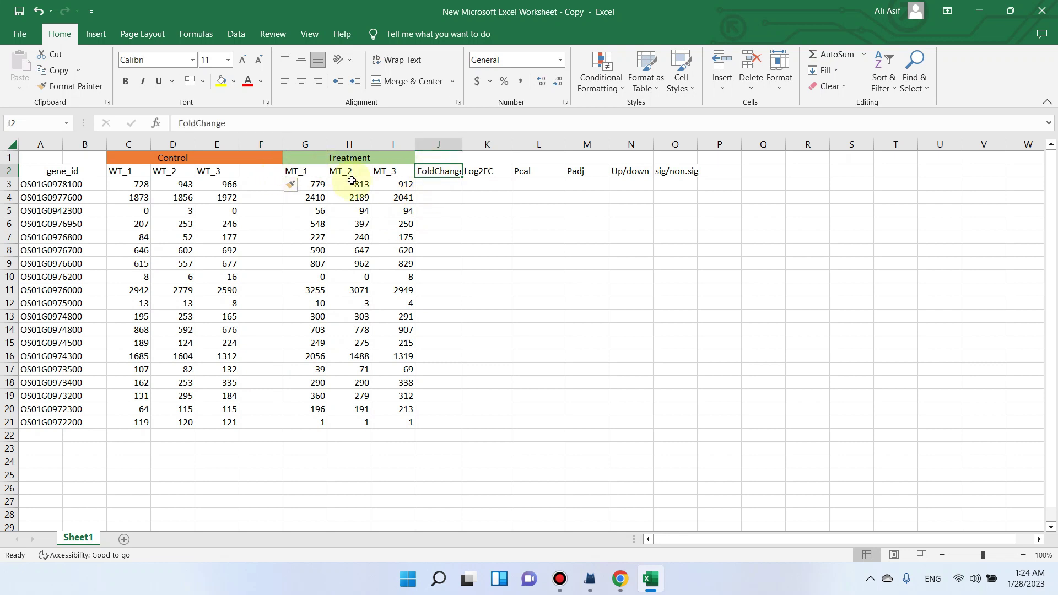
right_click(450, 169)
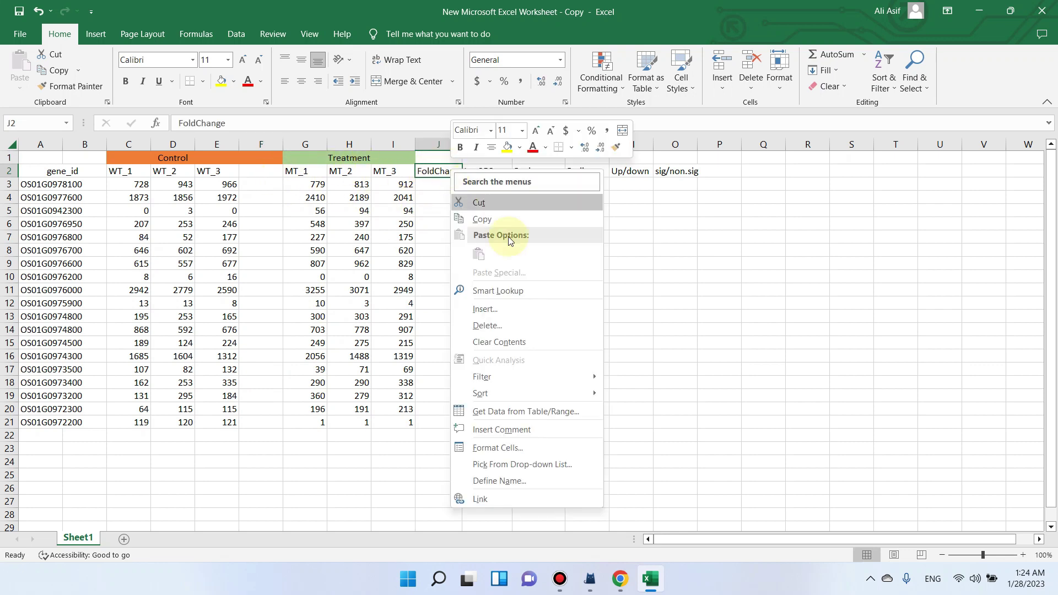
click(532, 316)
click(522, 359)
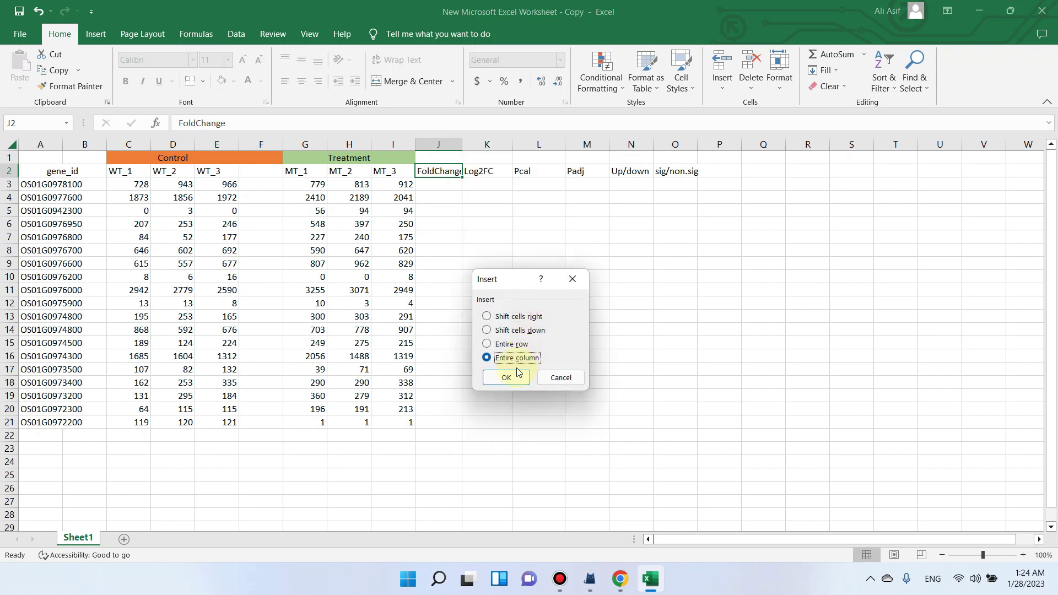
click(506, 377)
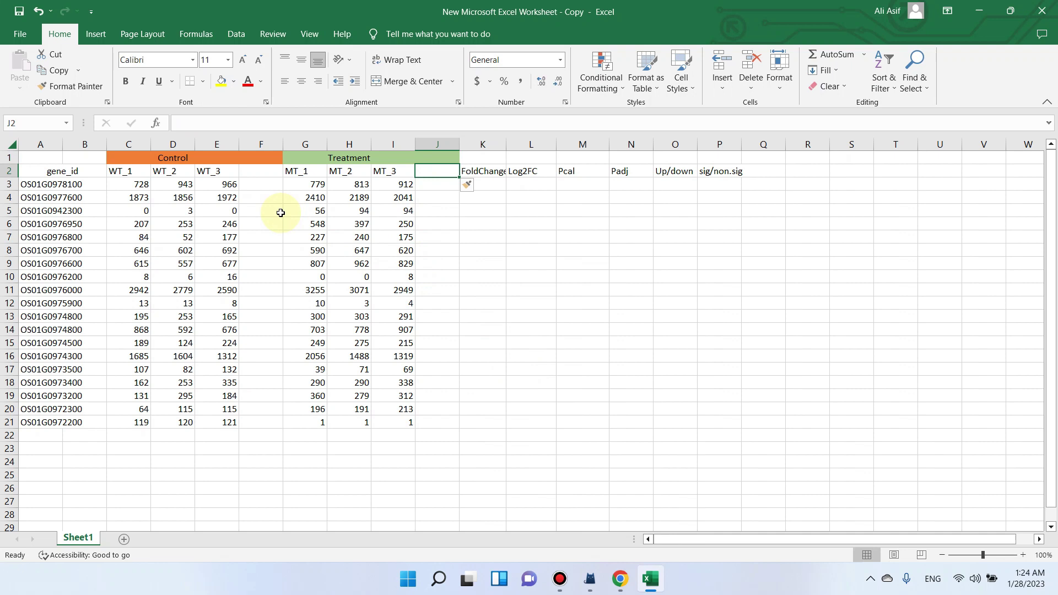
Step: Label the two new columns Average_WT in F2 and Average_MT in J2, fitting the column widths to the headers
click(260, 171)
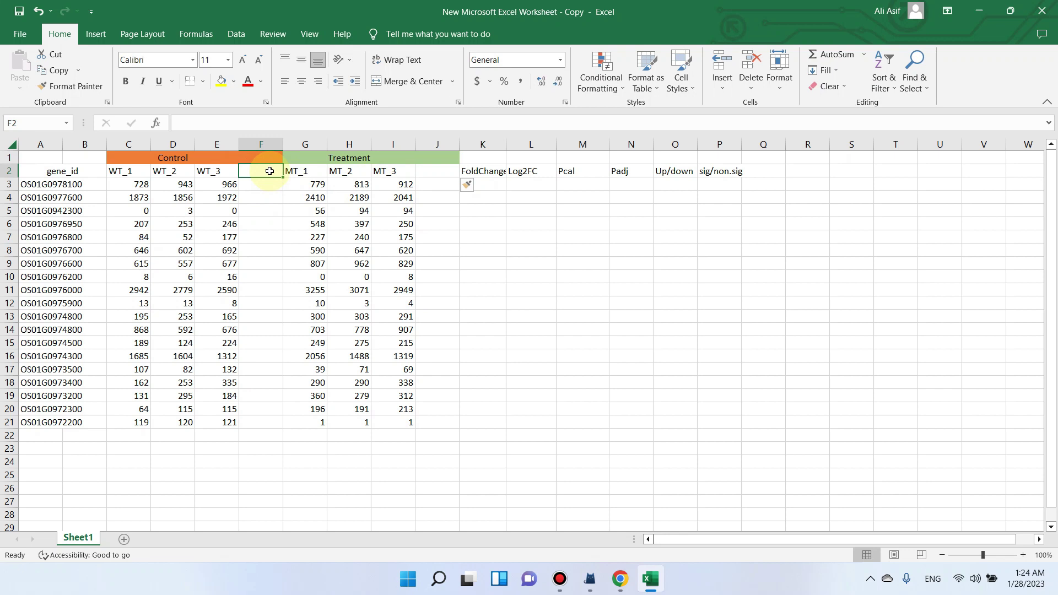
text(Average_WT)
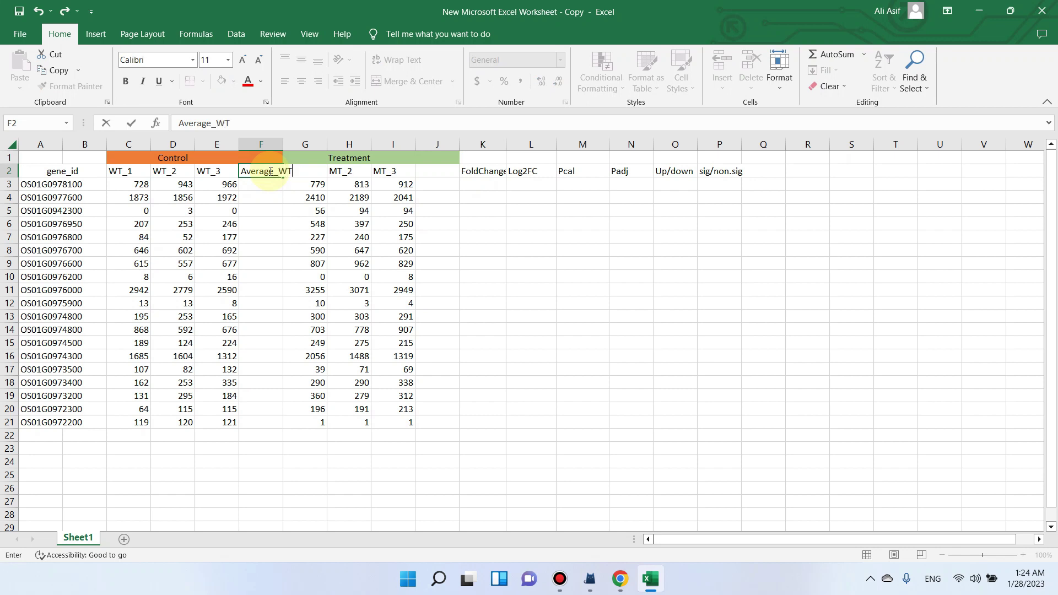
click(277, 250)
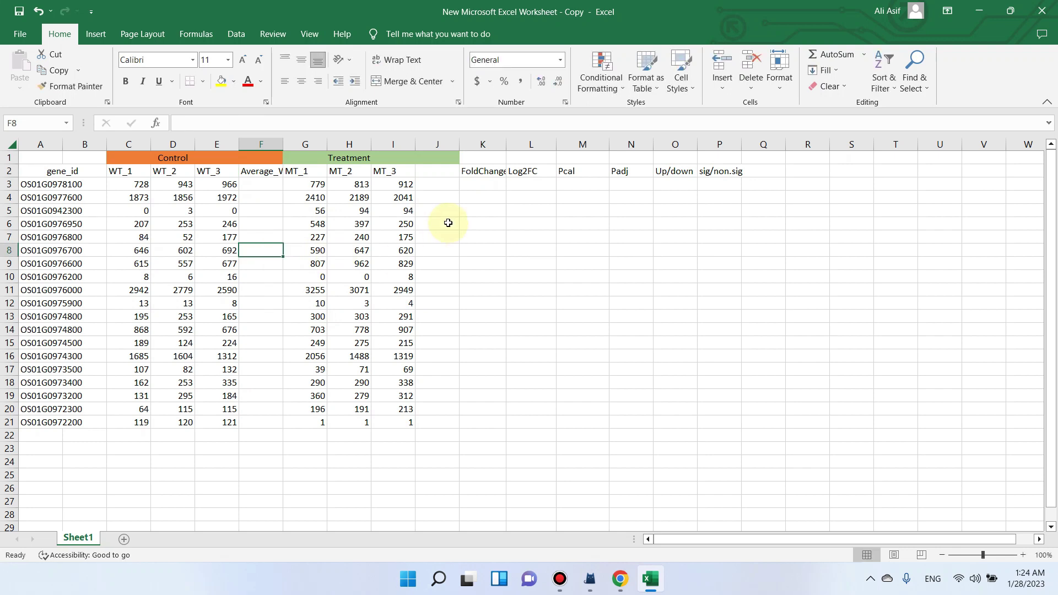
double_click(283, 144)
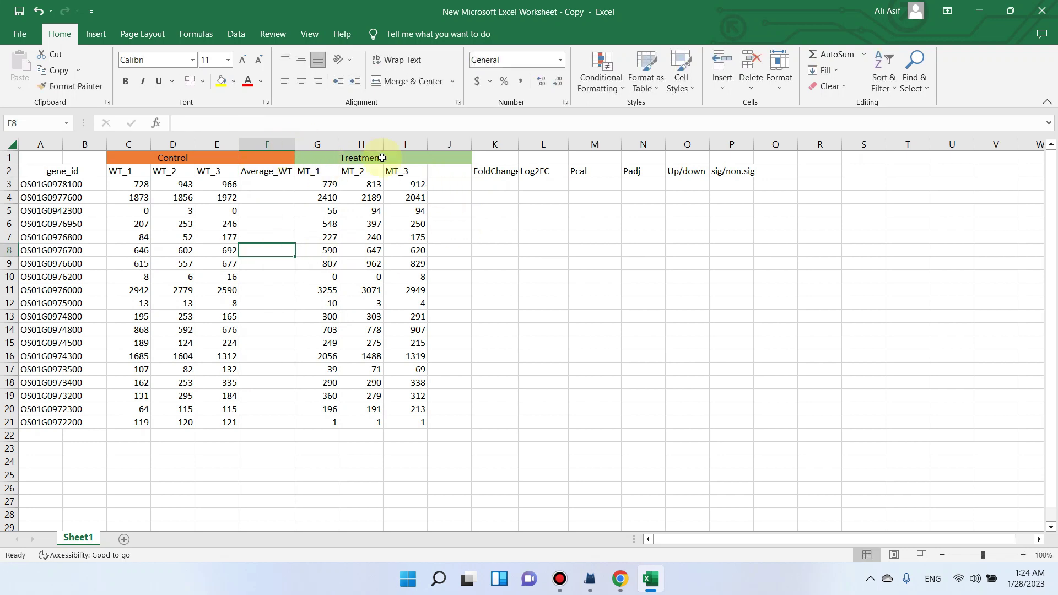
double_click(449, 174)
text(Average)
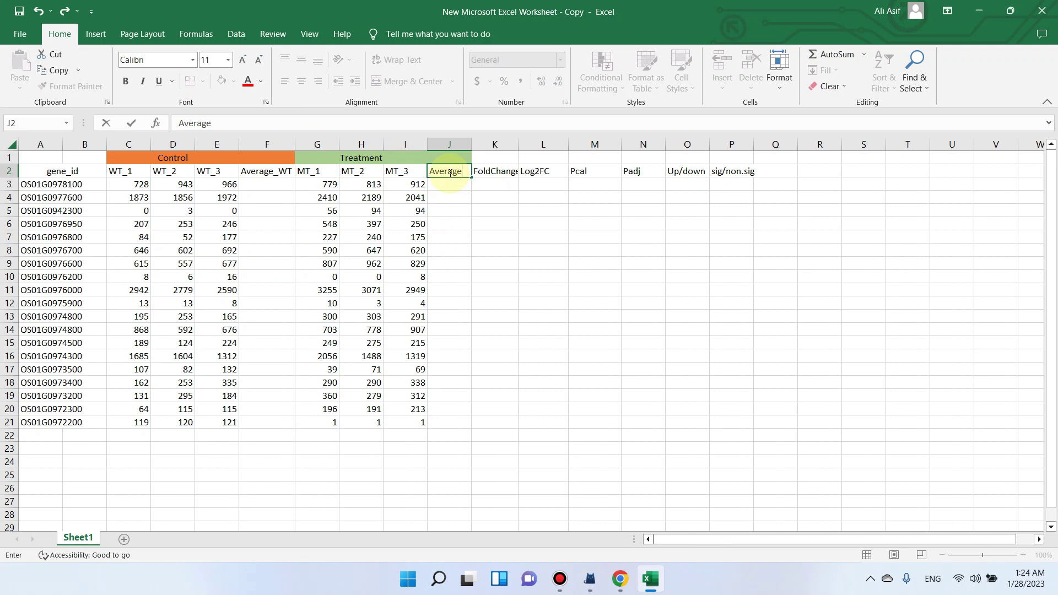
Step: Calculate the control average in F3 with =AVERAGE(C3:E3) and fill the formula down to row 21
text(=ave)
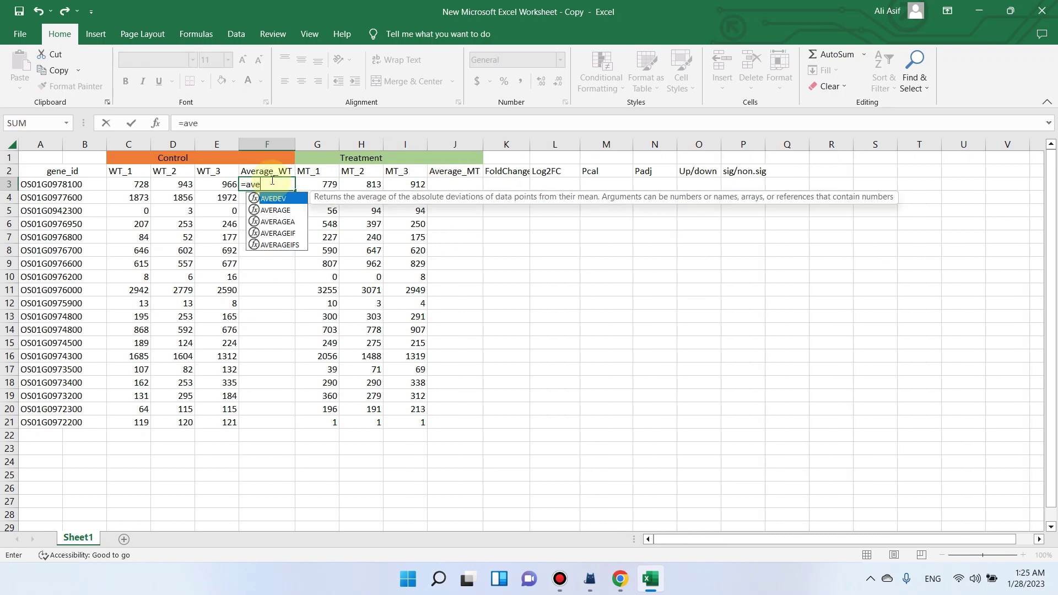
double_click(255, 210)
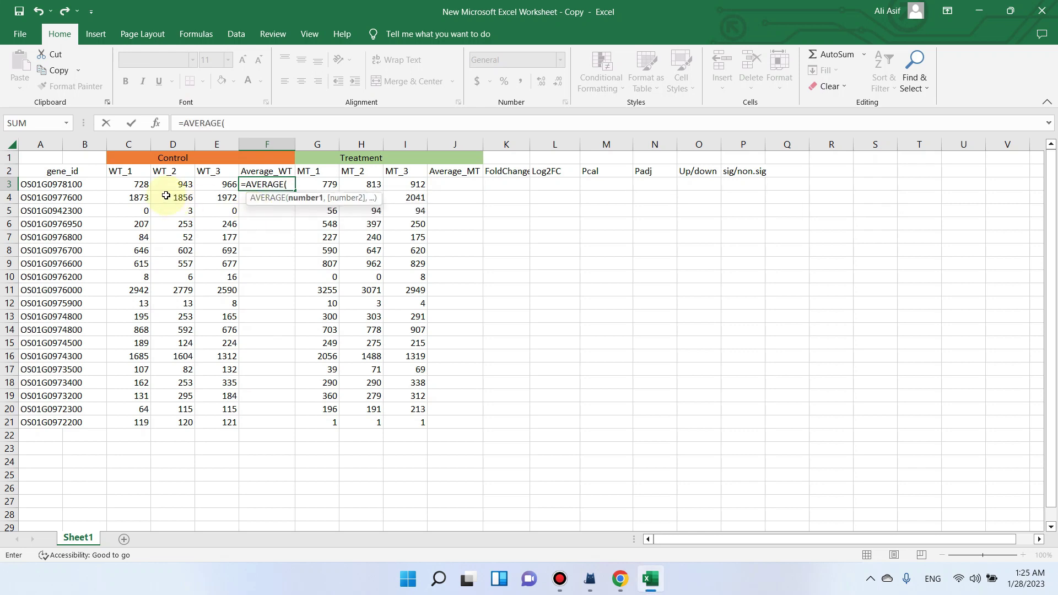
drag(134, 184, 211, 184)
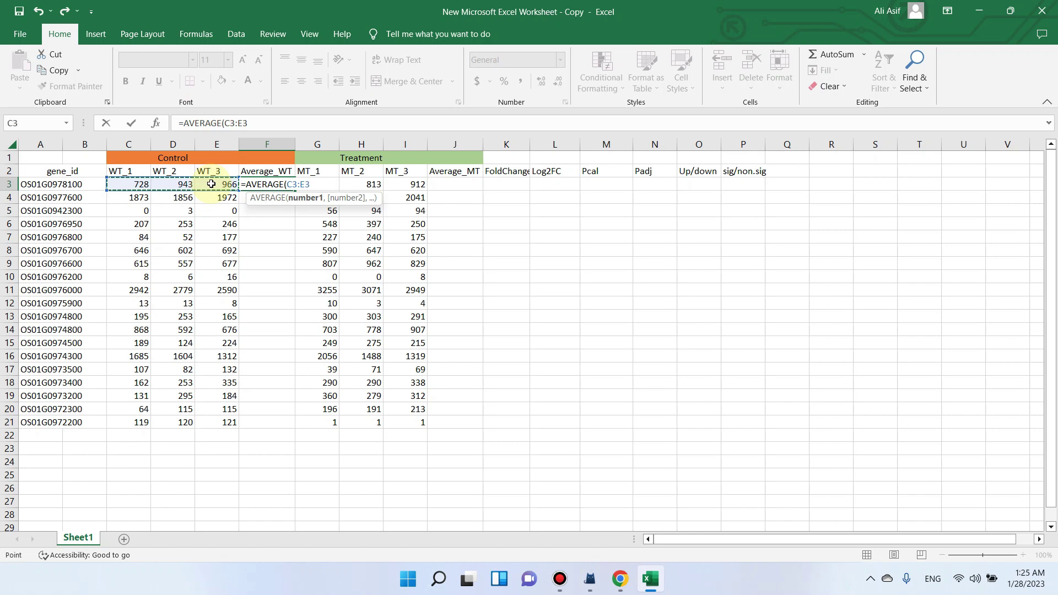
key(Return)
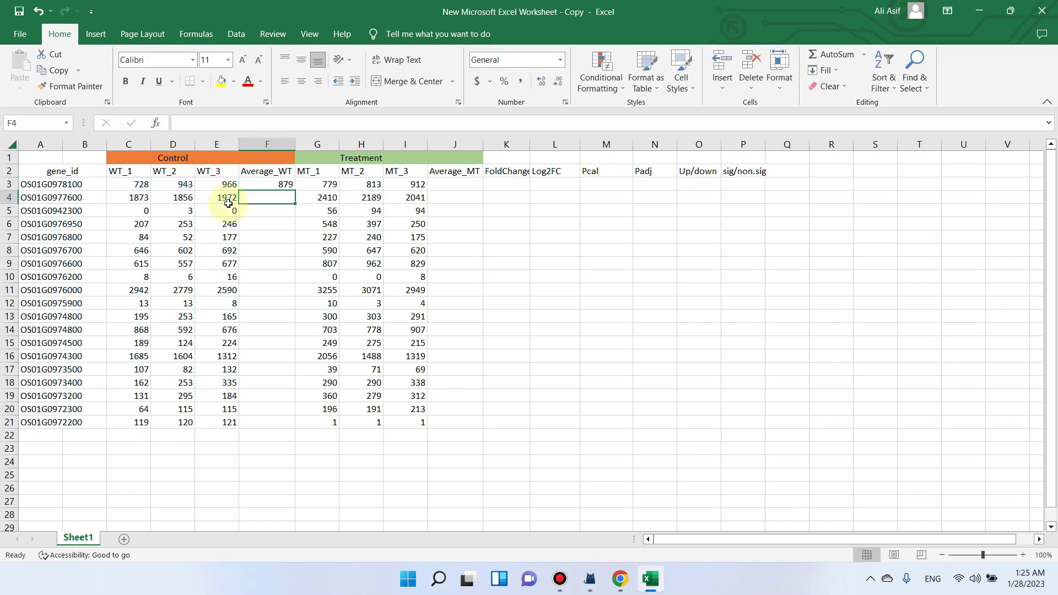
click(284, 185)
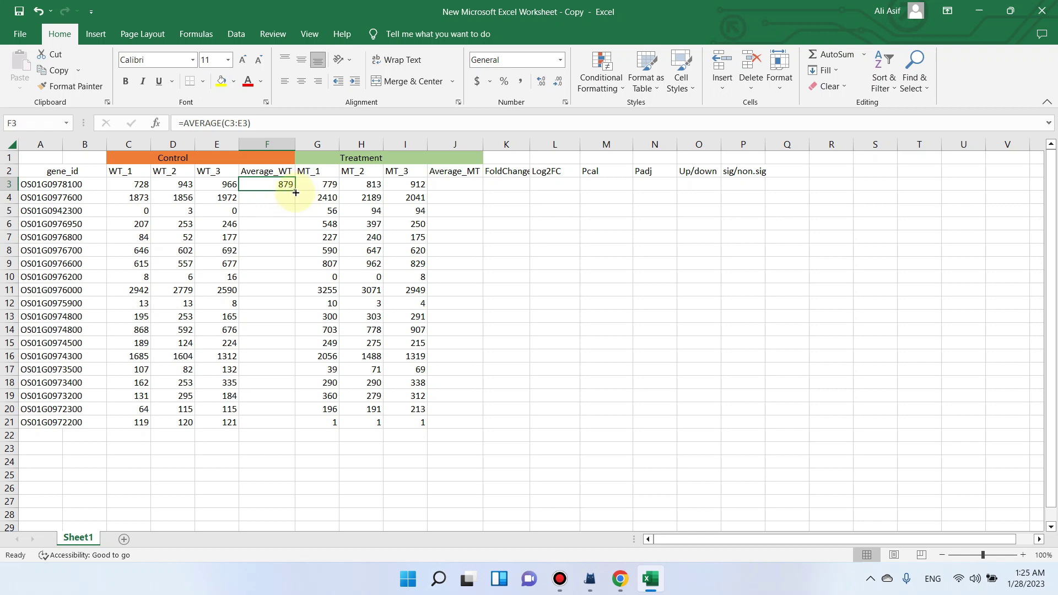
double_click(296, 193)
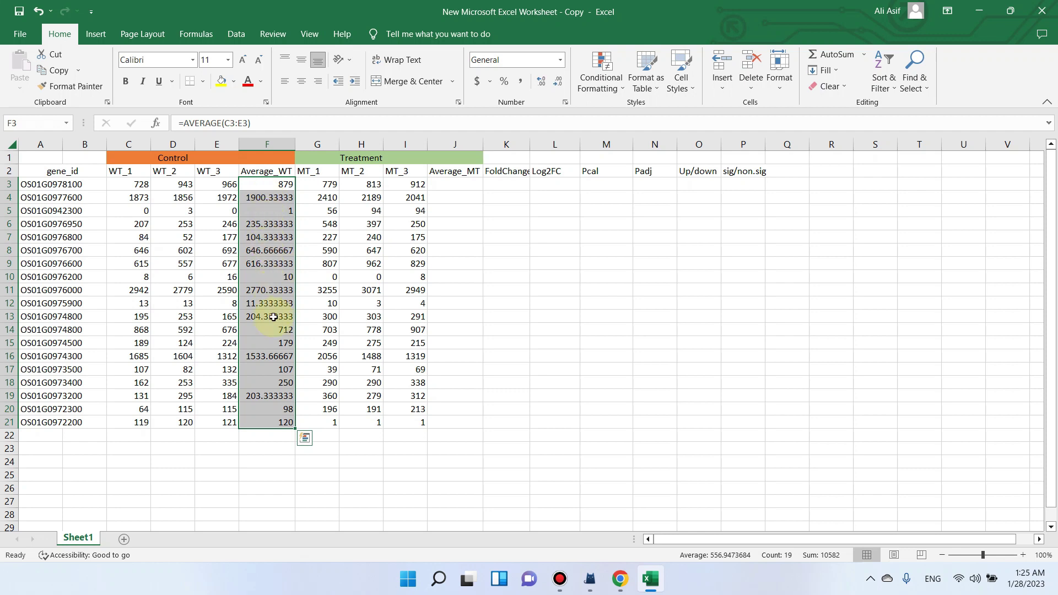
click(462, 277)
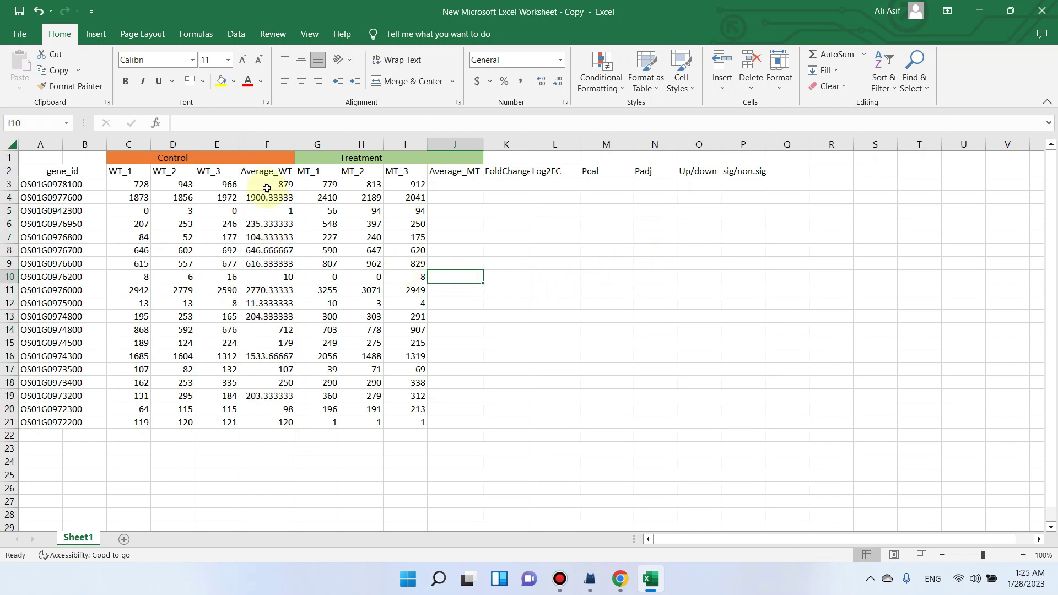
Step: Shade the Average_WT column, F2:F21, with a light orange fill
drag(267, 172, 273, 420)
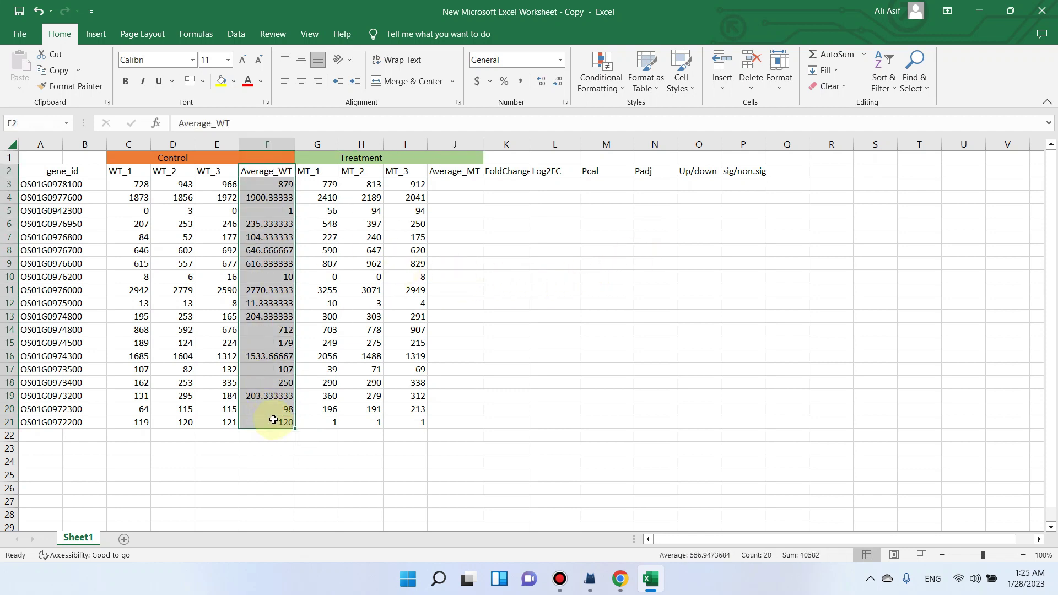
click(234, 84)
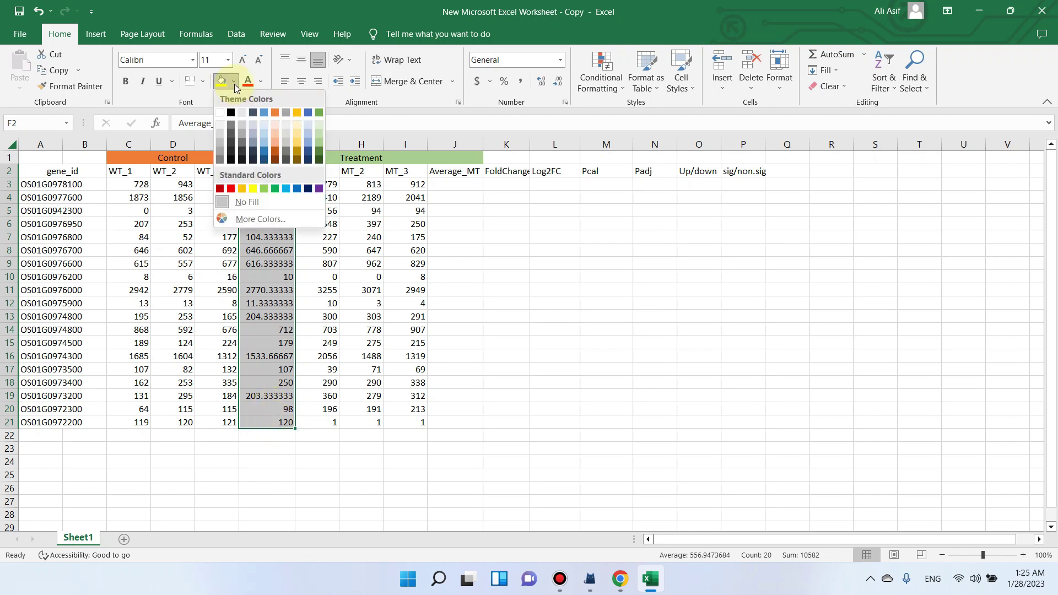
click(276, 133)
click(463, 263)
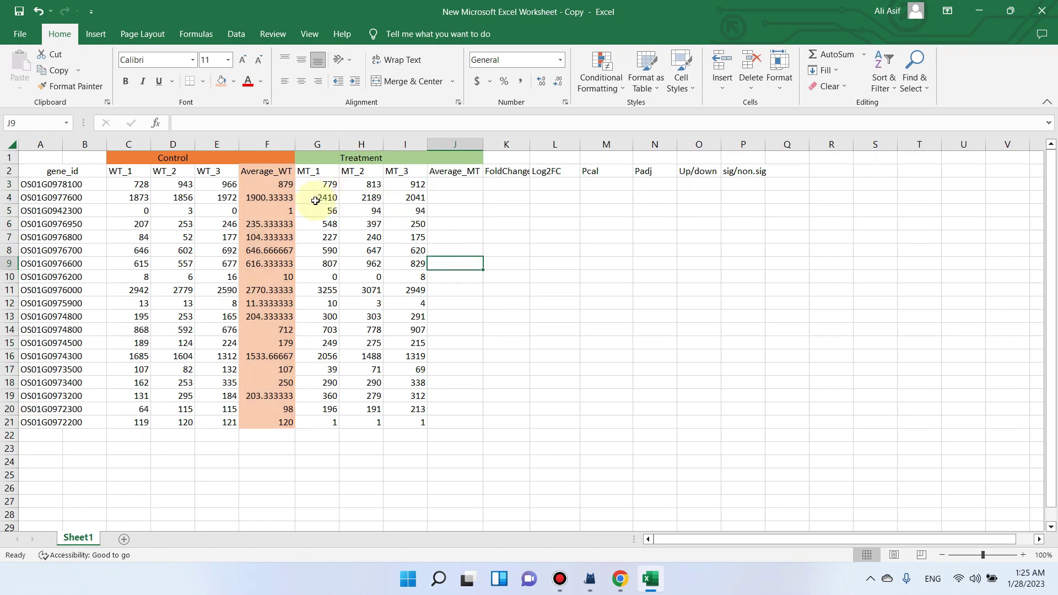
Step: Calculate the treatment average in J3 with =AVERAGE(G3:I3) and fill the formula down to row 21
click(465, 186)
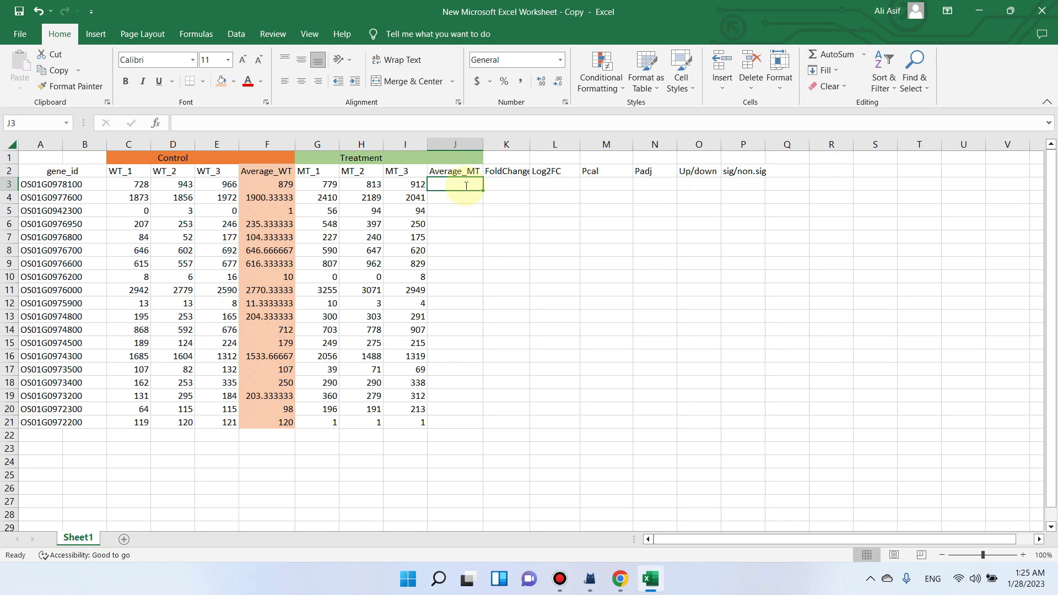
text(=avera)
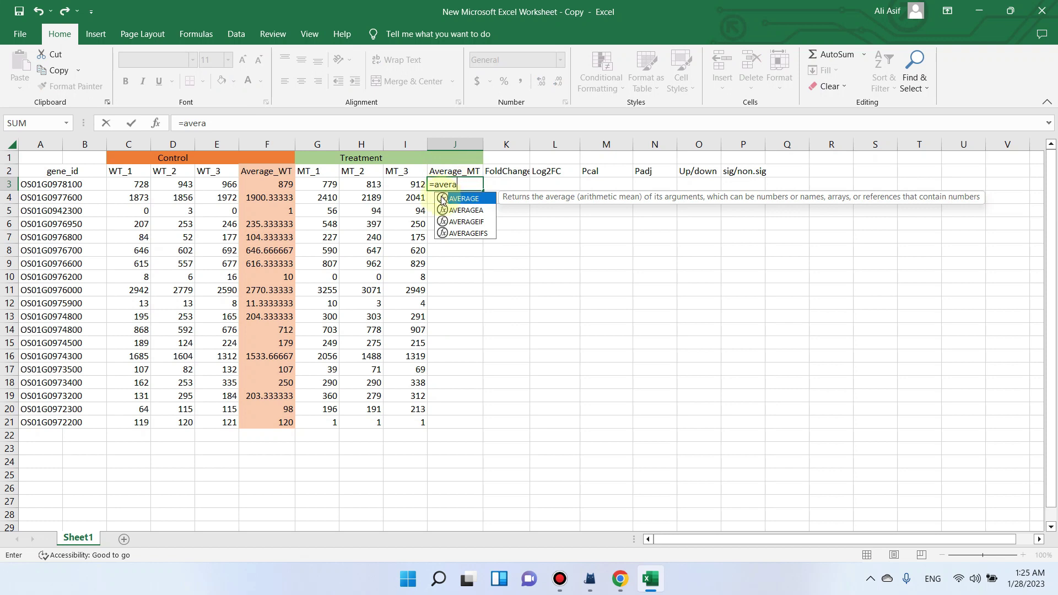
double_click(442, 200)
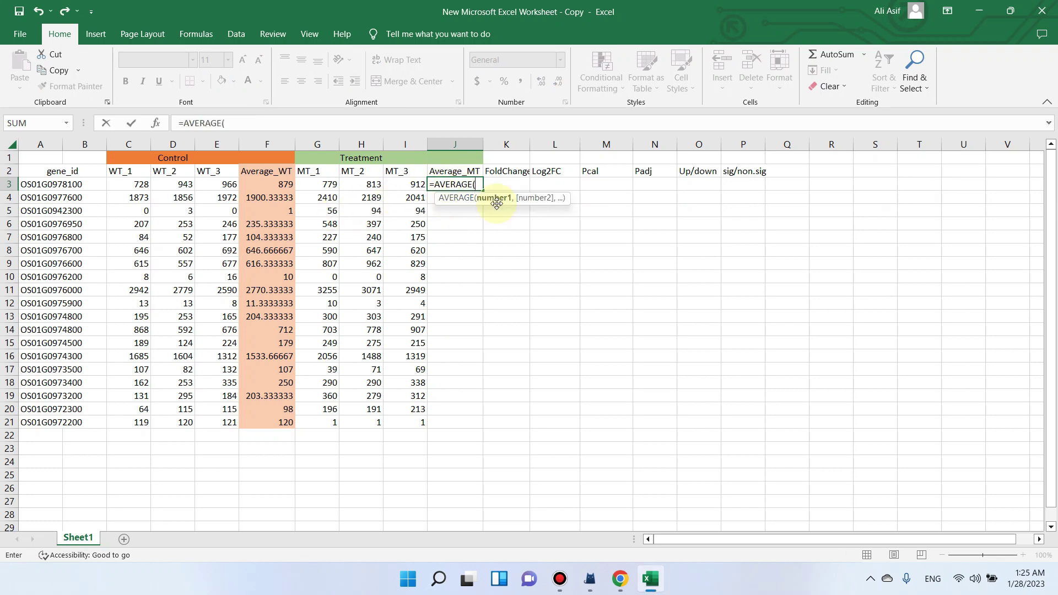
drag(328, 187, 409, 186)
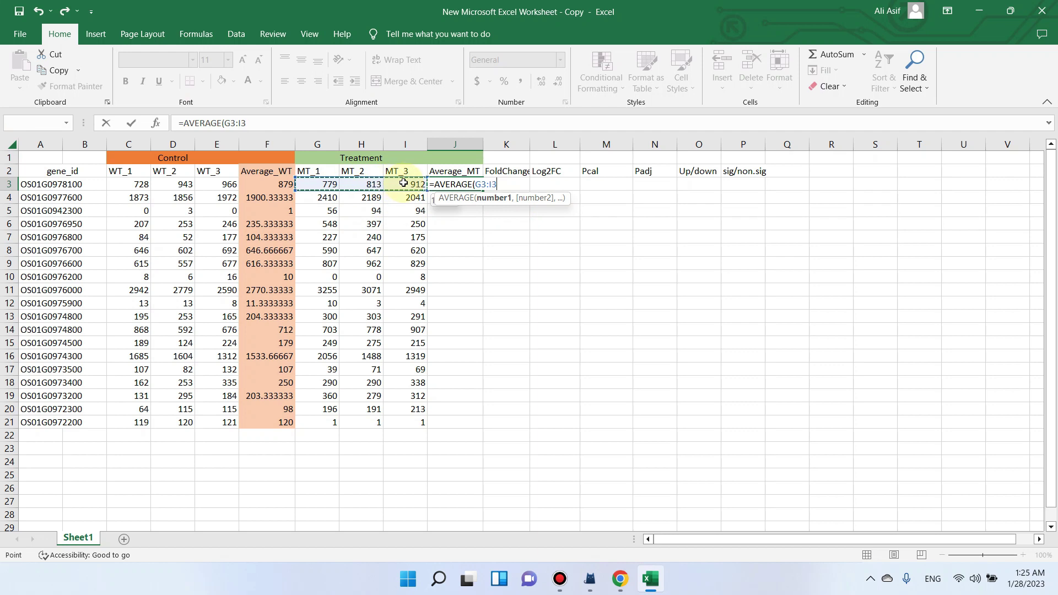
click(285, 121)
text())
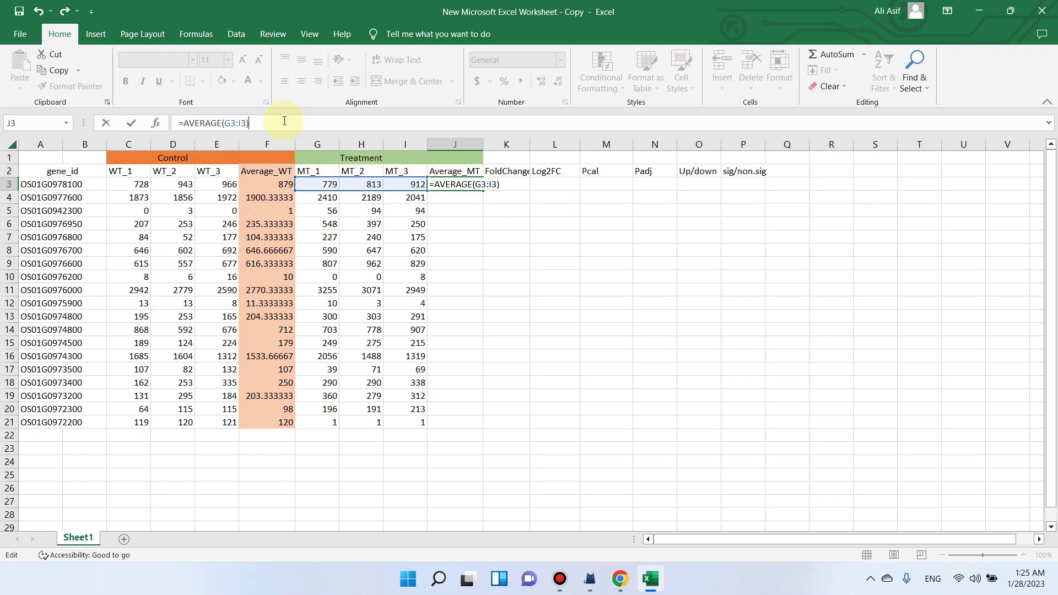
key(Return)
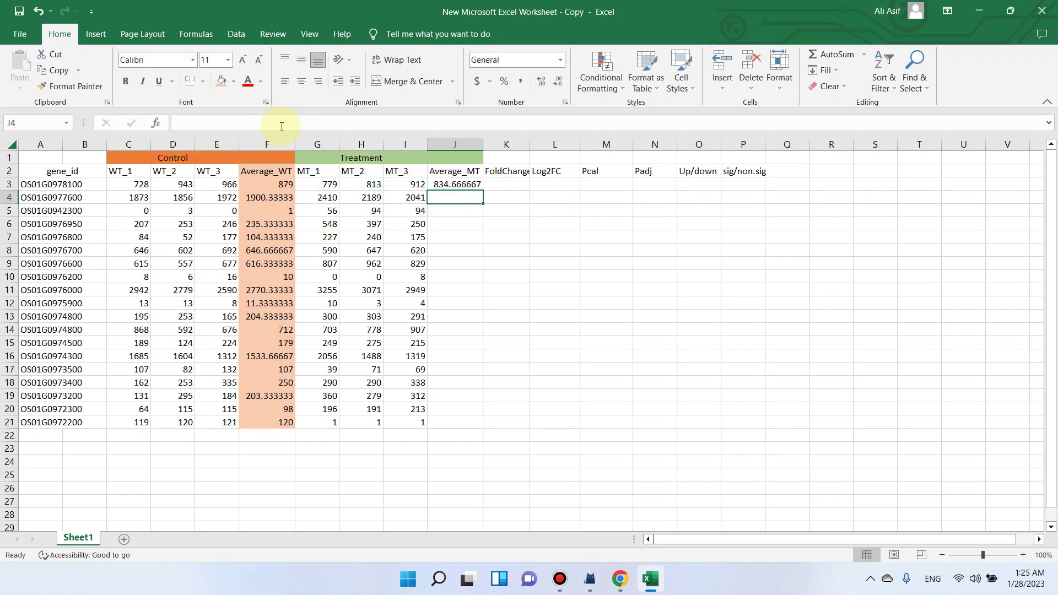
click(477, 189)
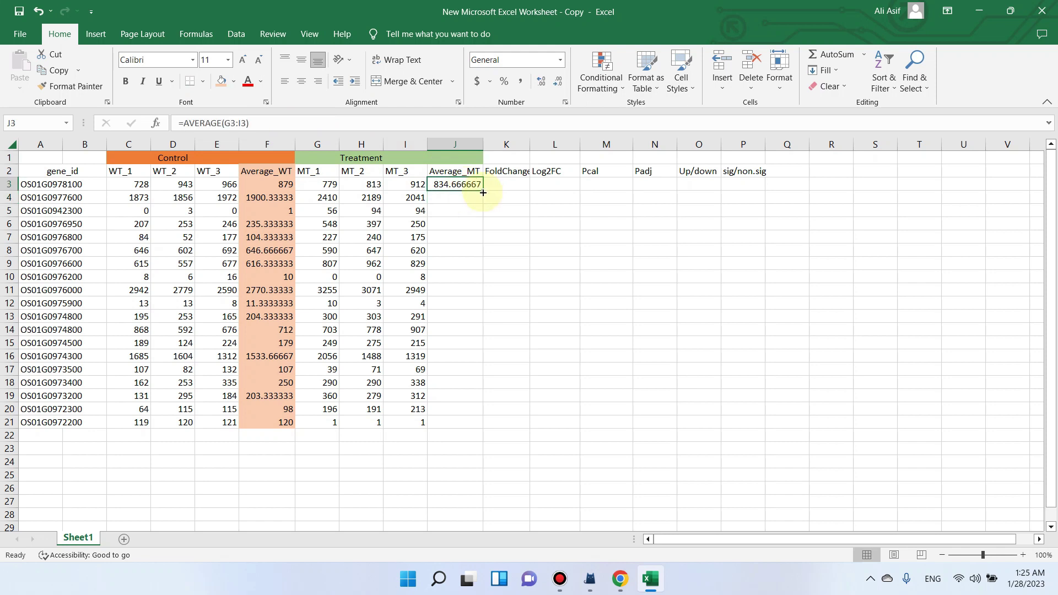
double_click(483, 192)
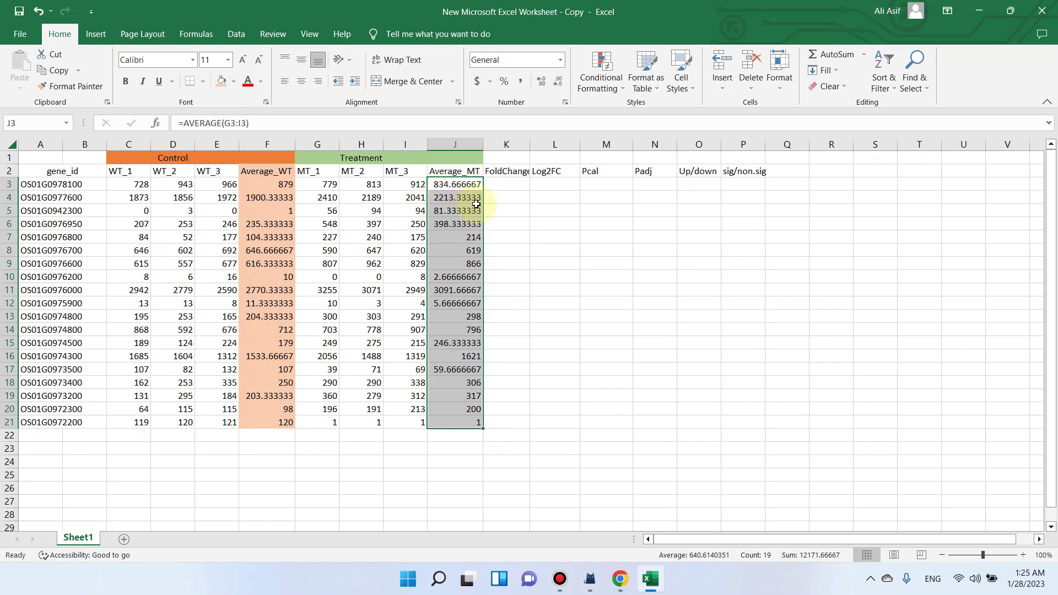
Step: Shade the treatment average values in J3:J21 with a light green fill
click(235, 88)
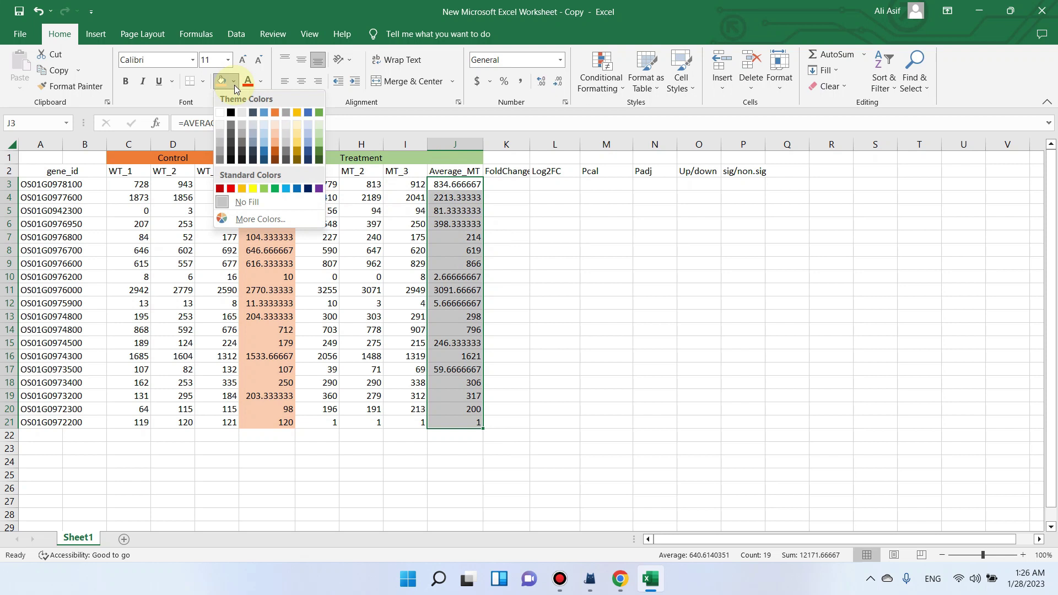
click(320, 128)
click(554, 316)
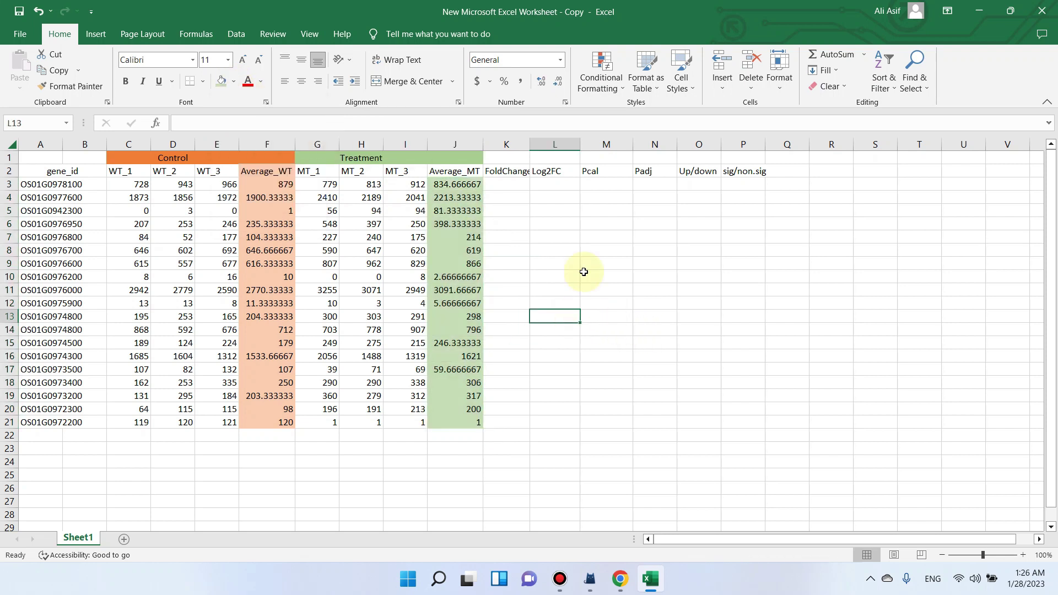
Step: Fit the FoldChange column width to its header, and calculate the fold change in K3 with =J3/F3, filled down to row 21
double_click(530, 147)
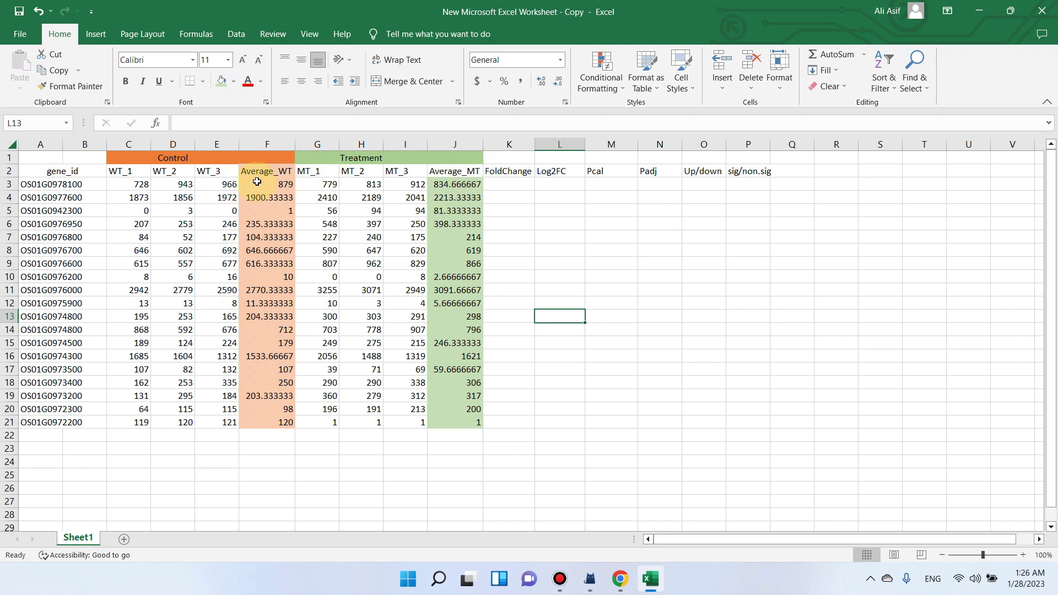
click(520, 186)
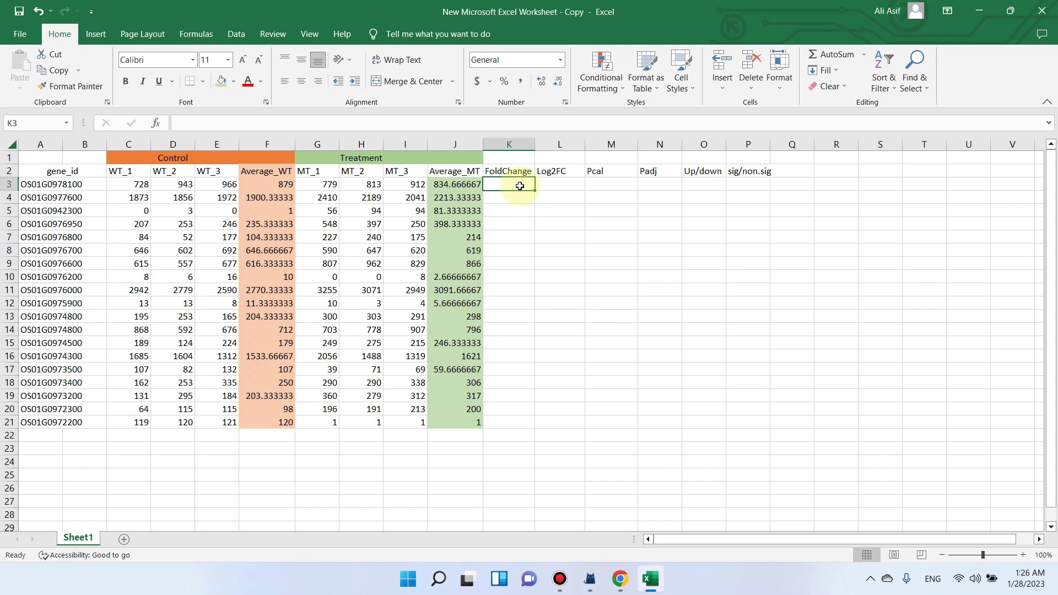
text(=)
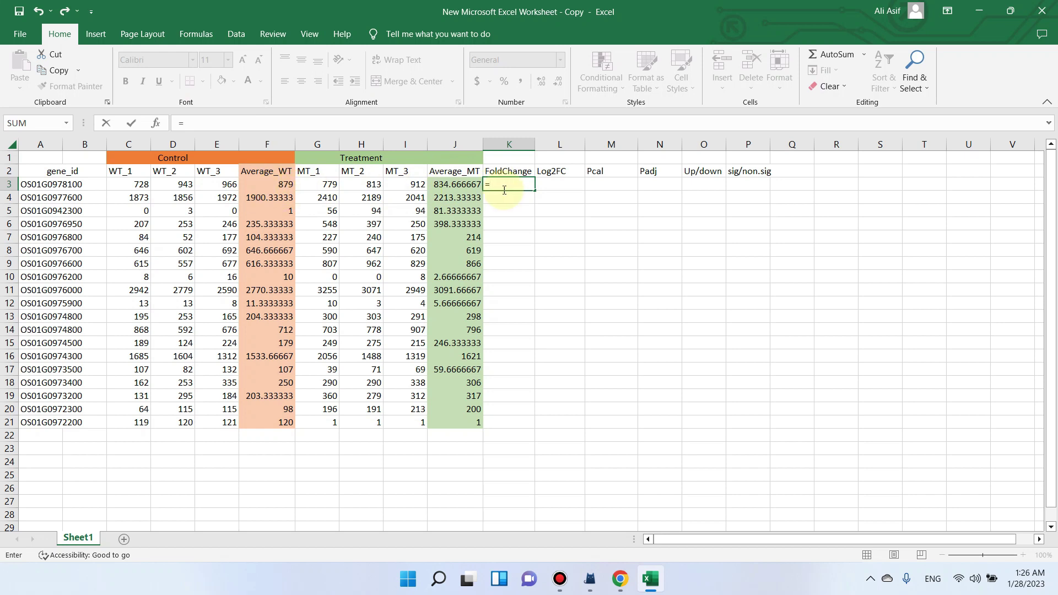
click(449, 186)
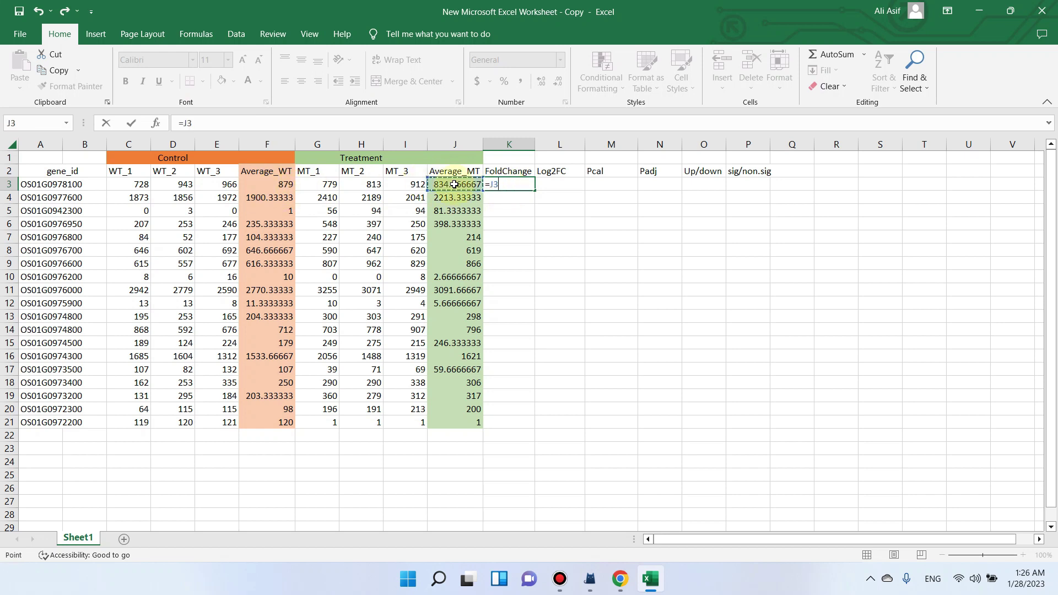
click(208, 124)
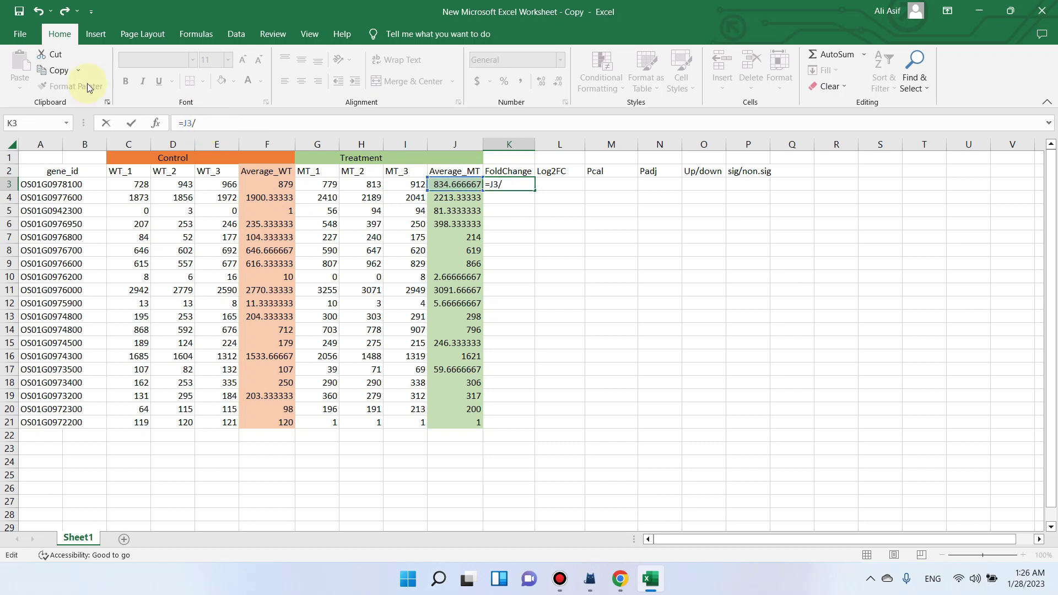
click(282, 184)
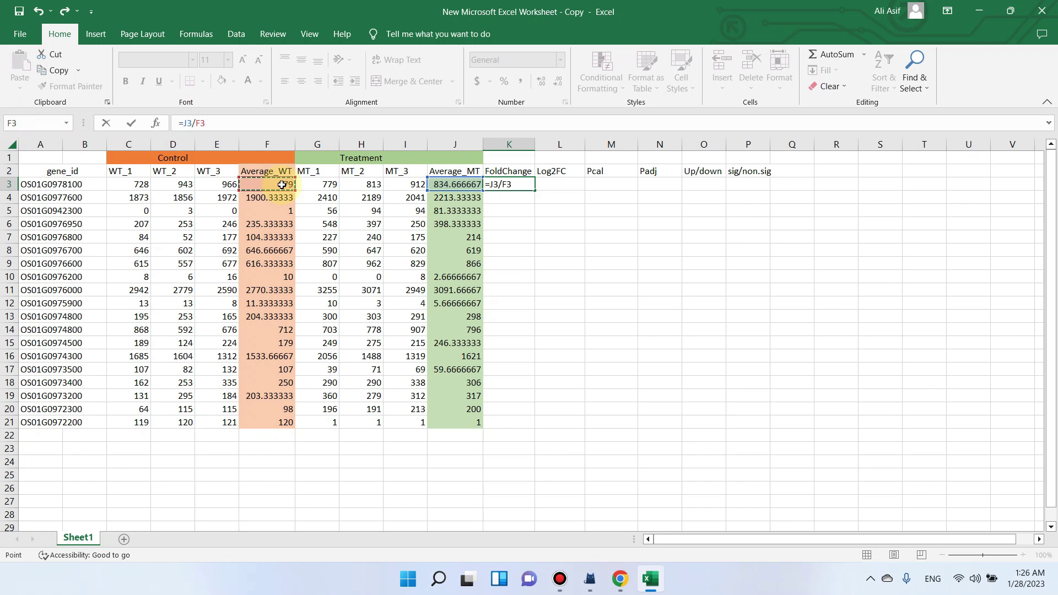
key(Return)
click(517, 178)
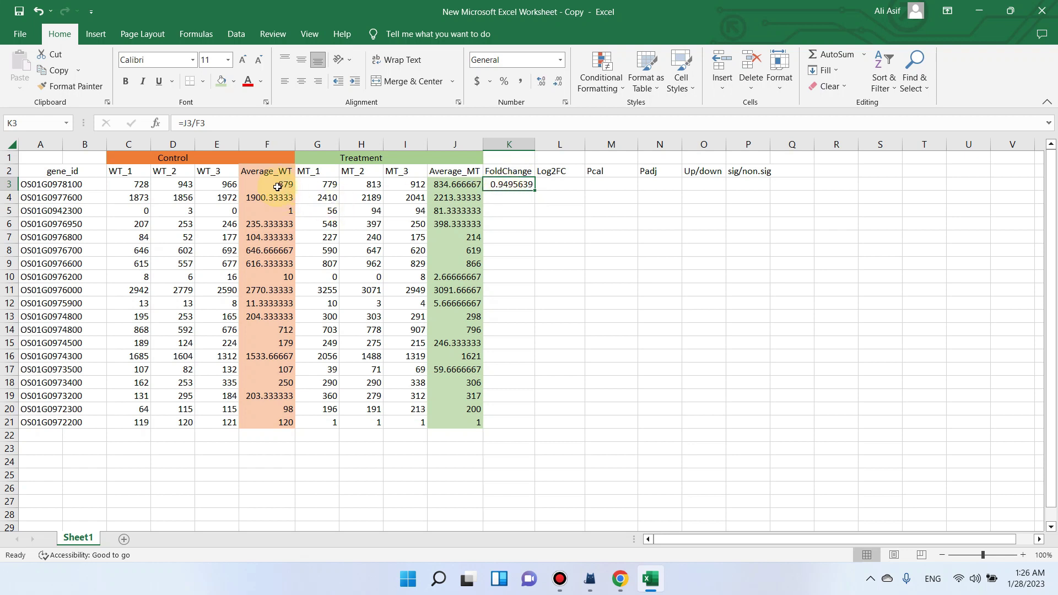
double_click(536, 190)
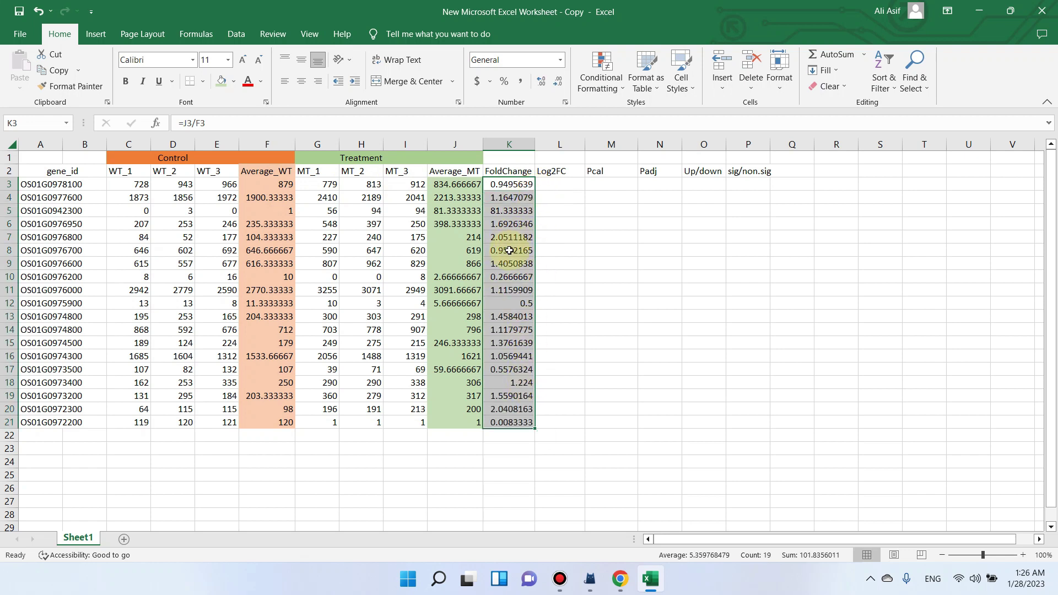
Step: Examine the fold change results in K4, K5 and K10 and the treatment average in J4
click(499, 211)
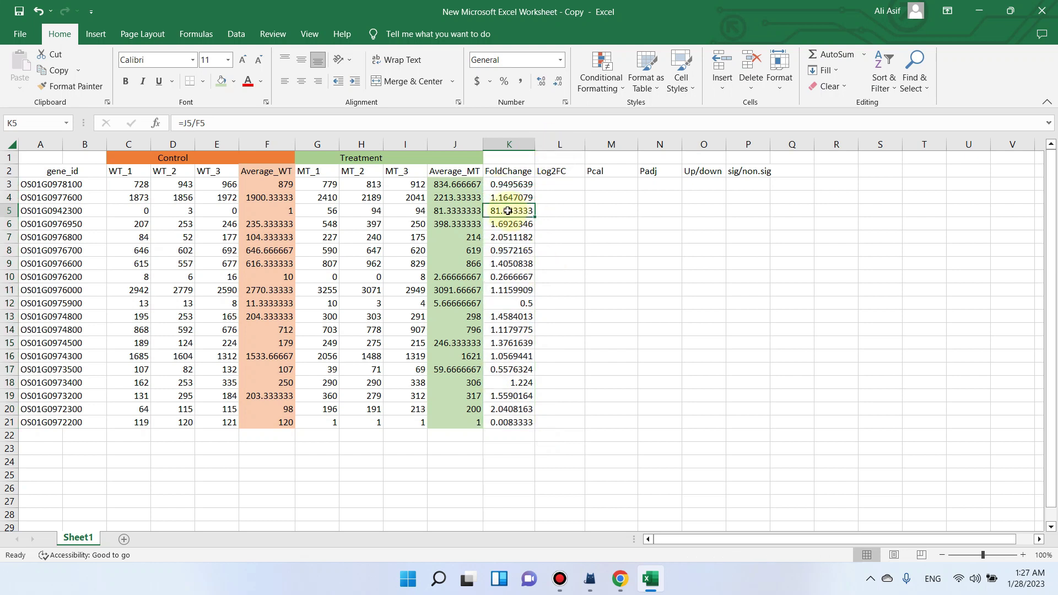
click(497, 201)
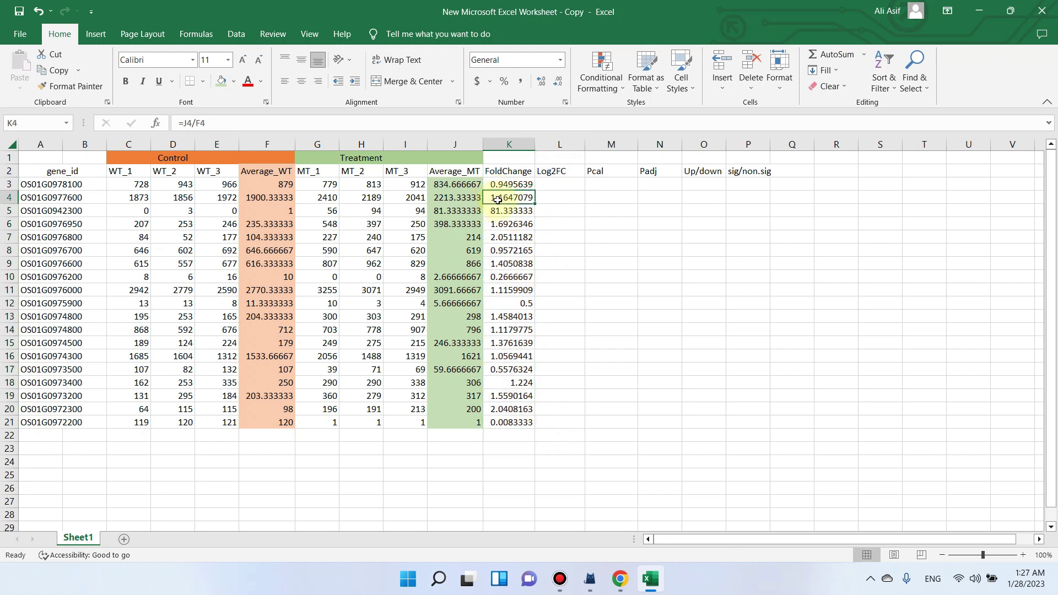
click(465, 197)
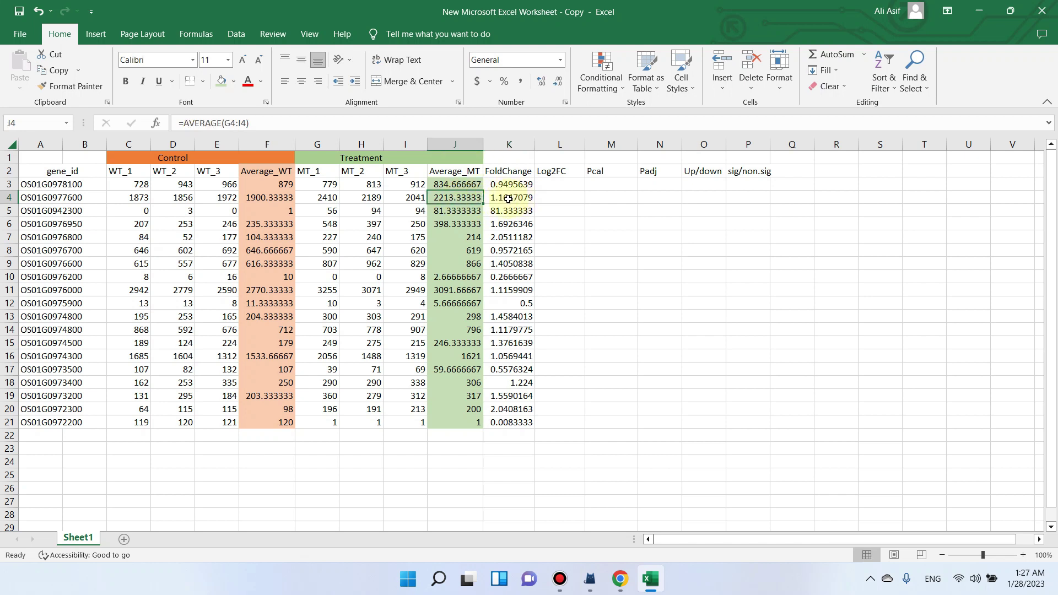
click(495, 213)
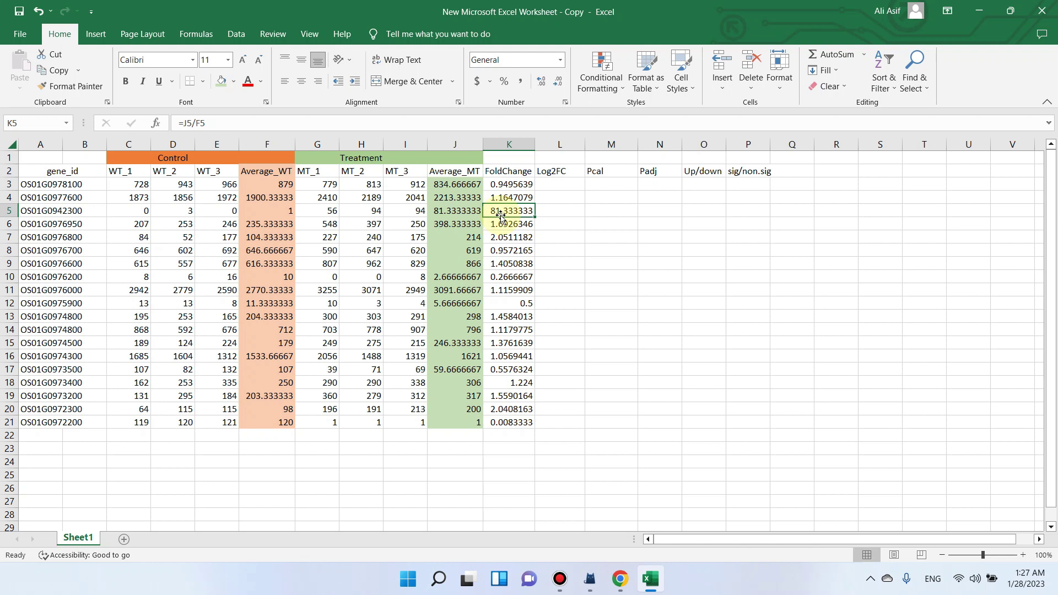
click(498, 277)
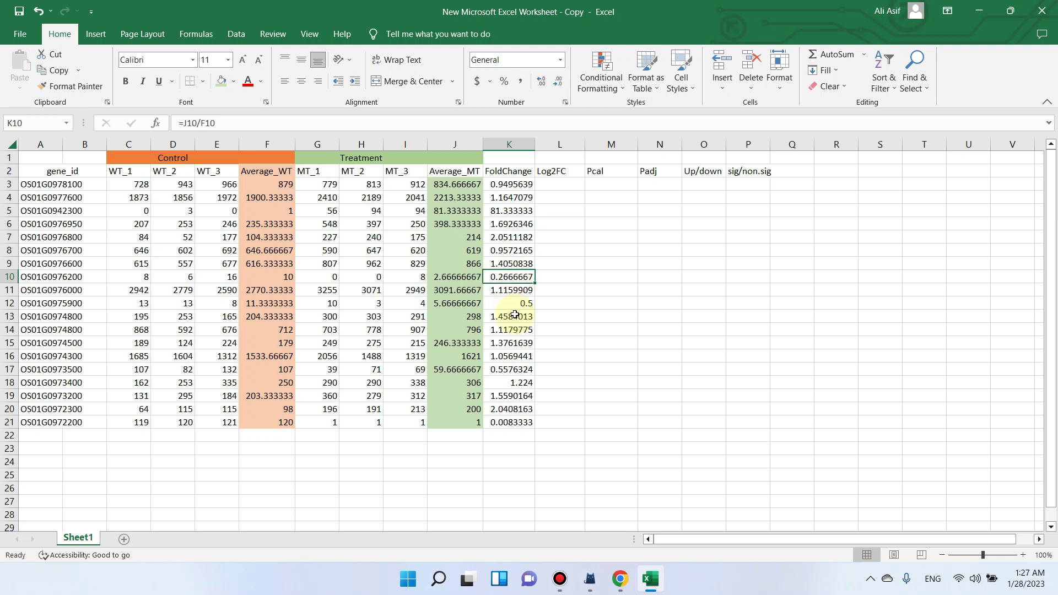
Step: Calculate Log2FC in L3 with =LOG(K3,2) and fill the formula down to row 21
click(562, 186)
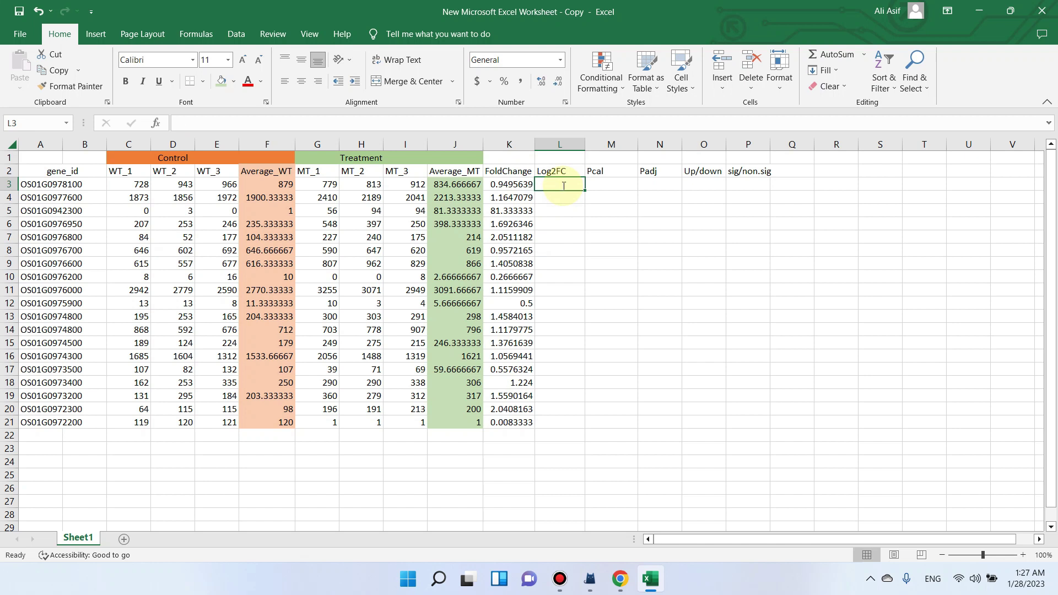
text(=log)
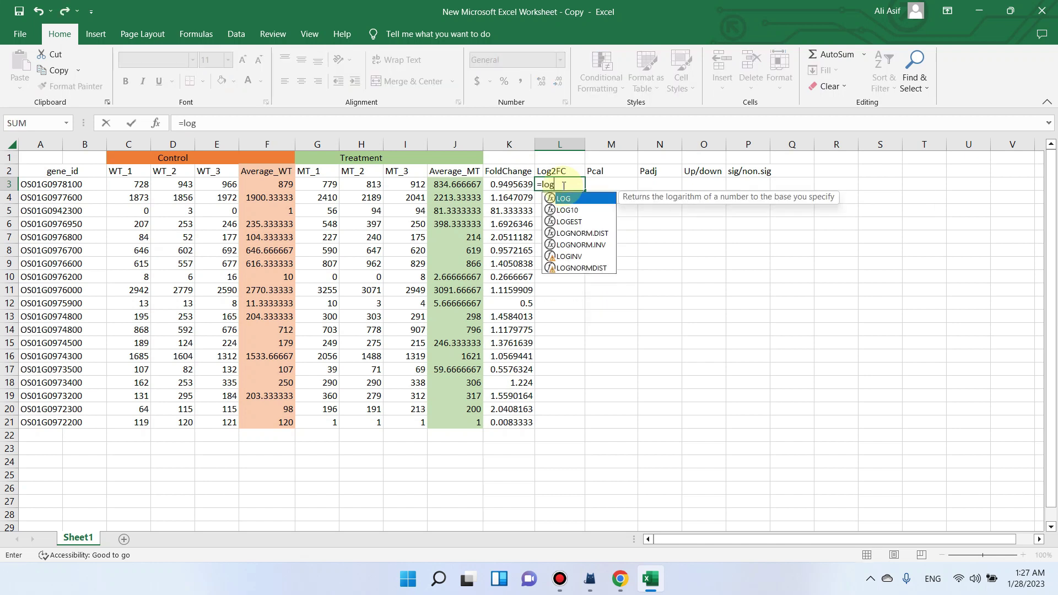
double_click(548, 203)
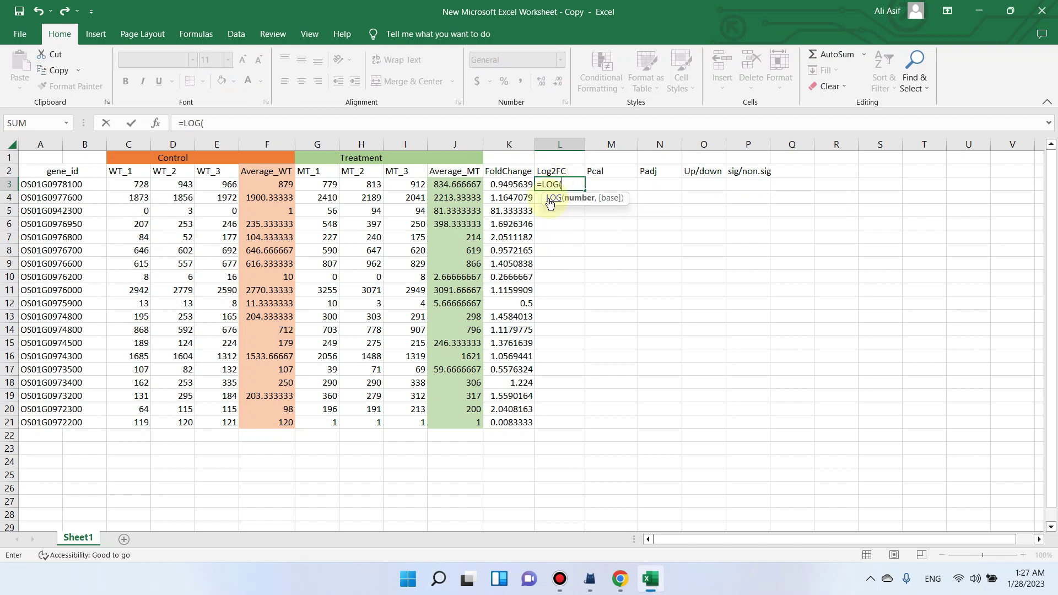
click(511, 186)
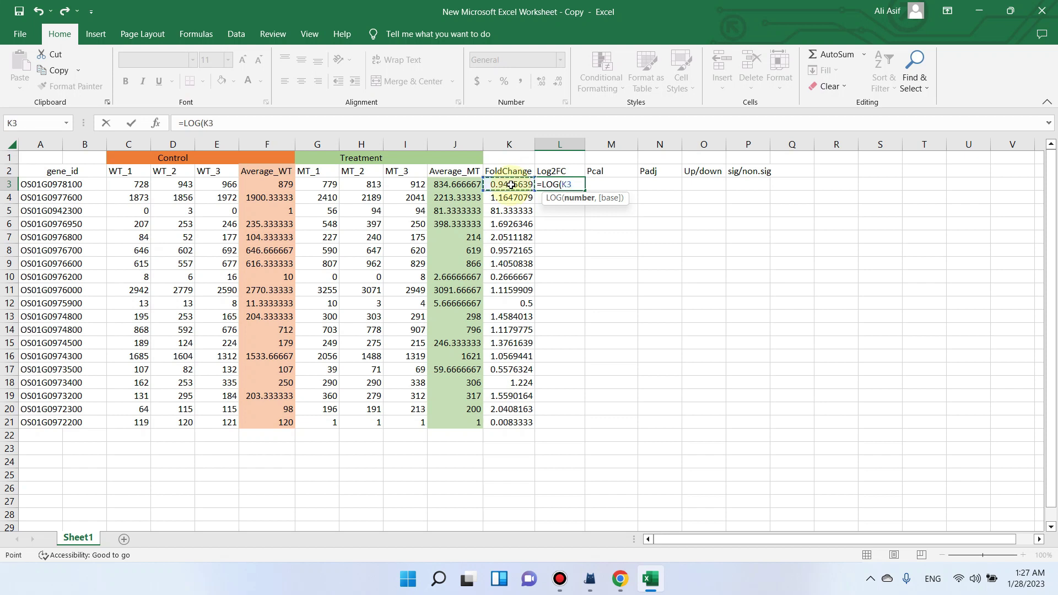
text(,)
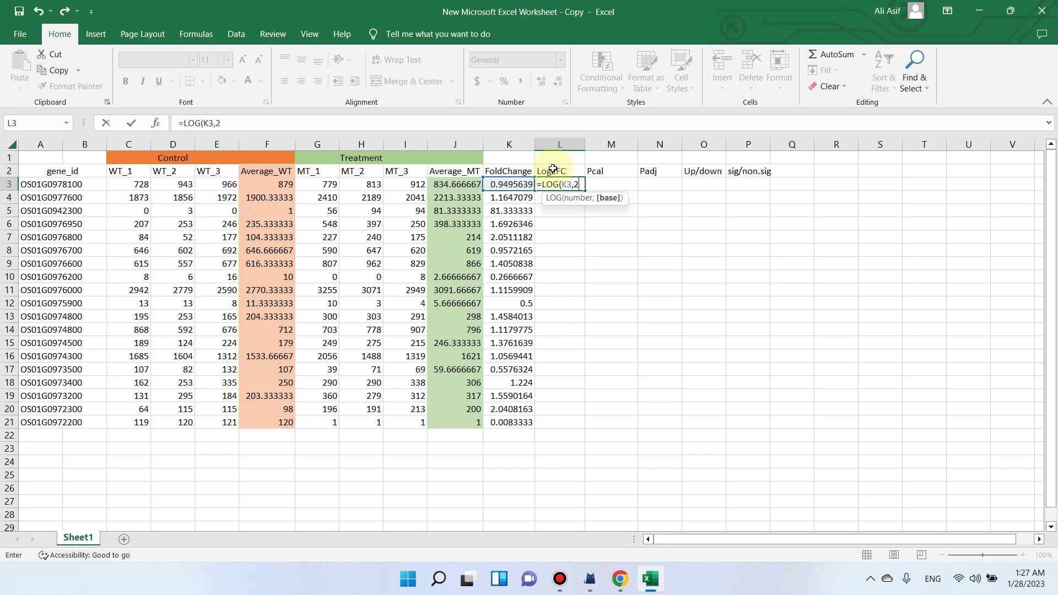
text(2))
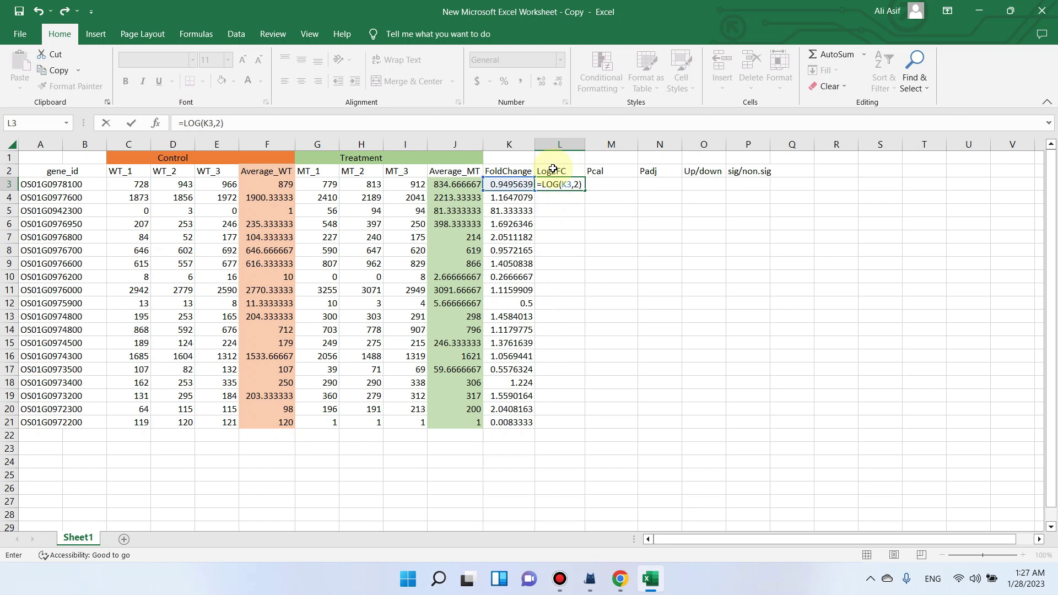
key(Return)
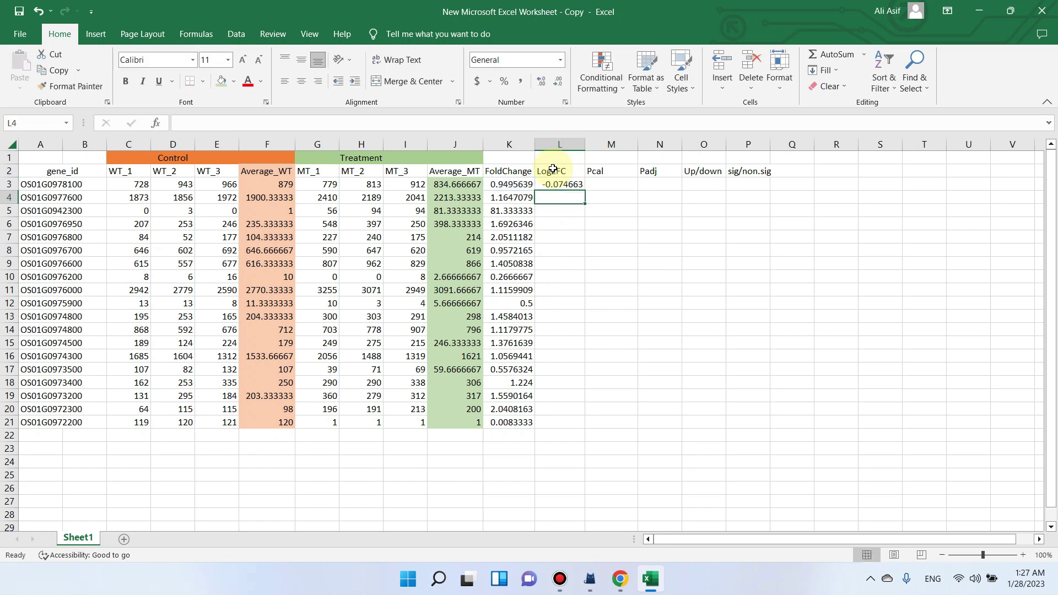
click(576, 189)
double_click(587, 191)
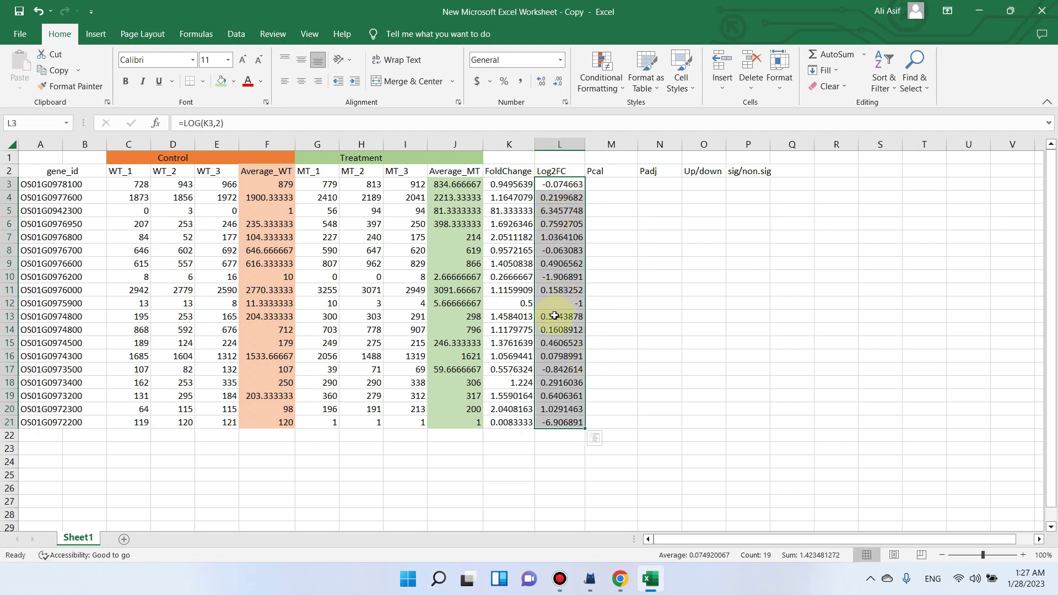
Step: Start a TTEST formula in M3 with C3:E3 as the first array and G3:I3 as the second
click(609, 174)
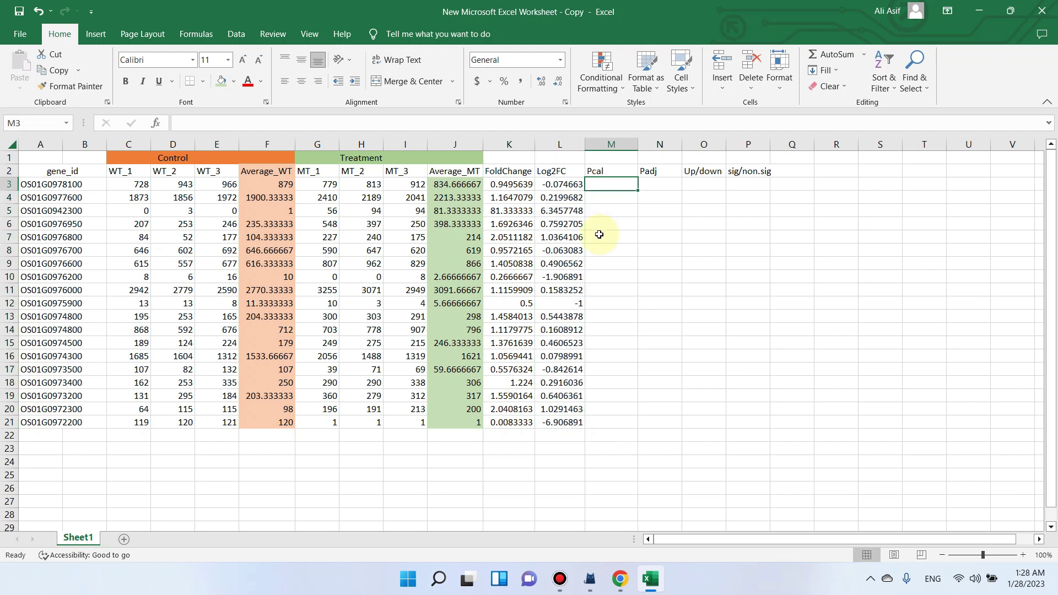
click(610, 183)
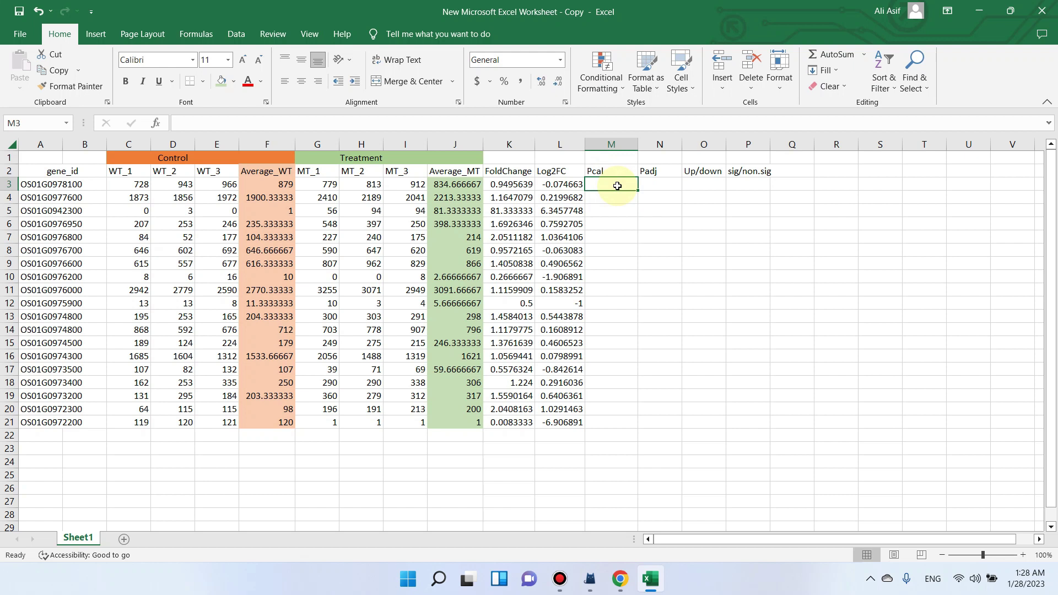
text(=)
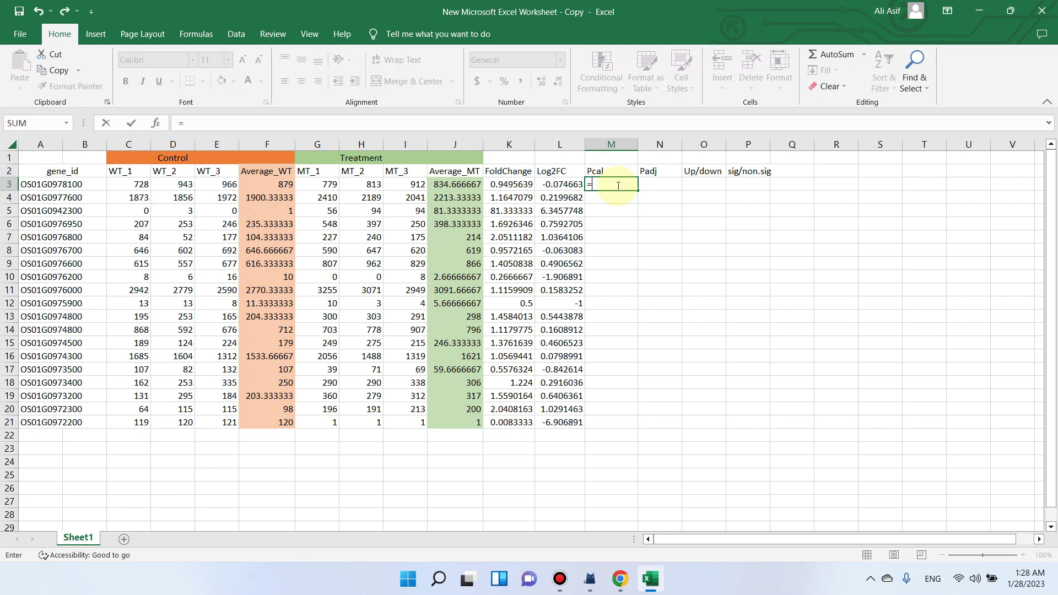
text(t)
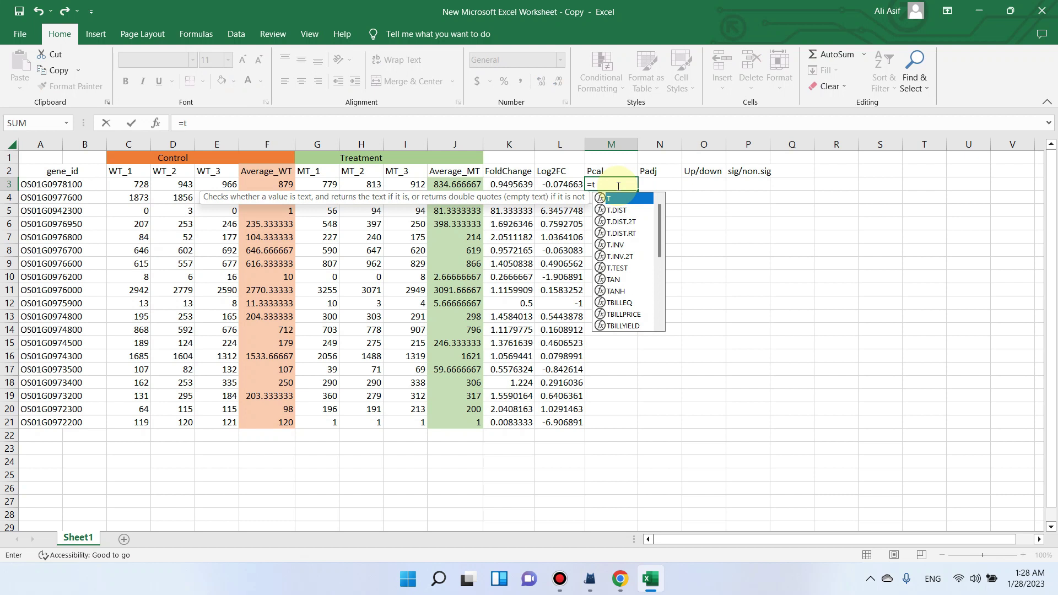
text(t)
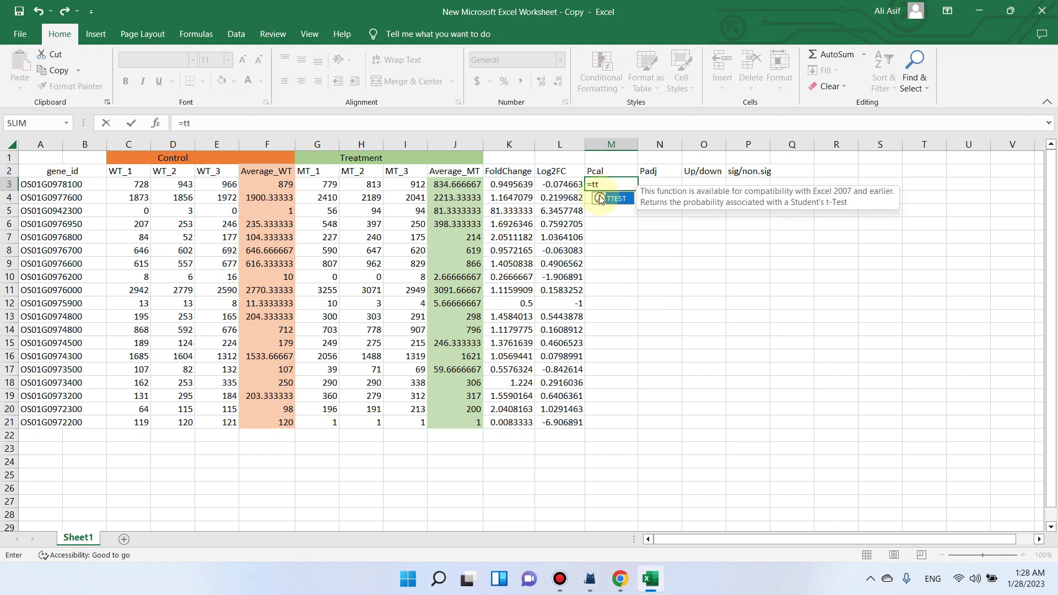
double_click(601, 199)
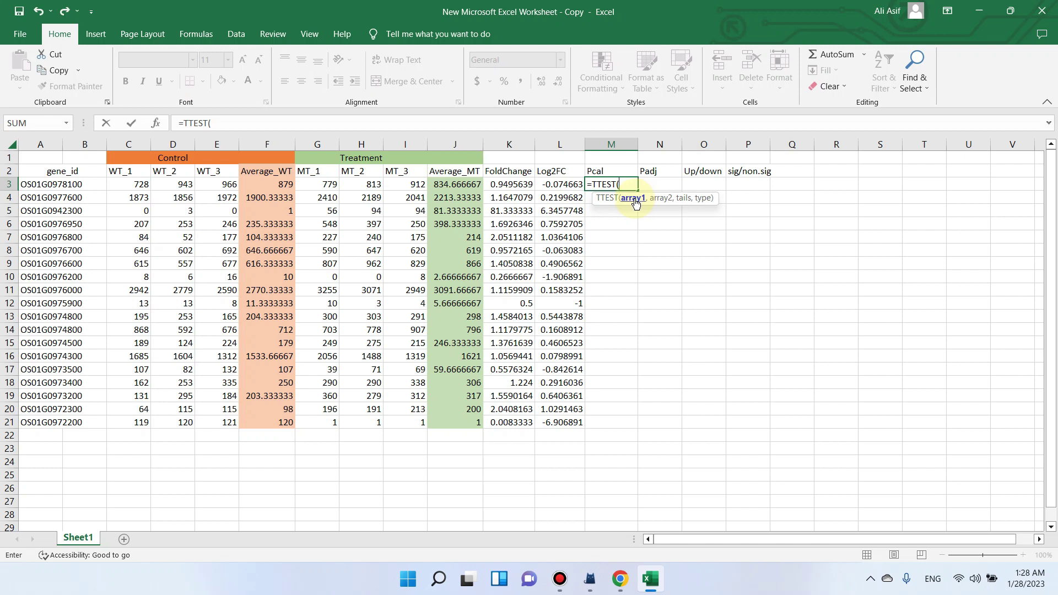
click(143, 186)
drag(143, 186, 222, 186)
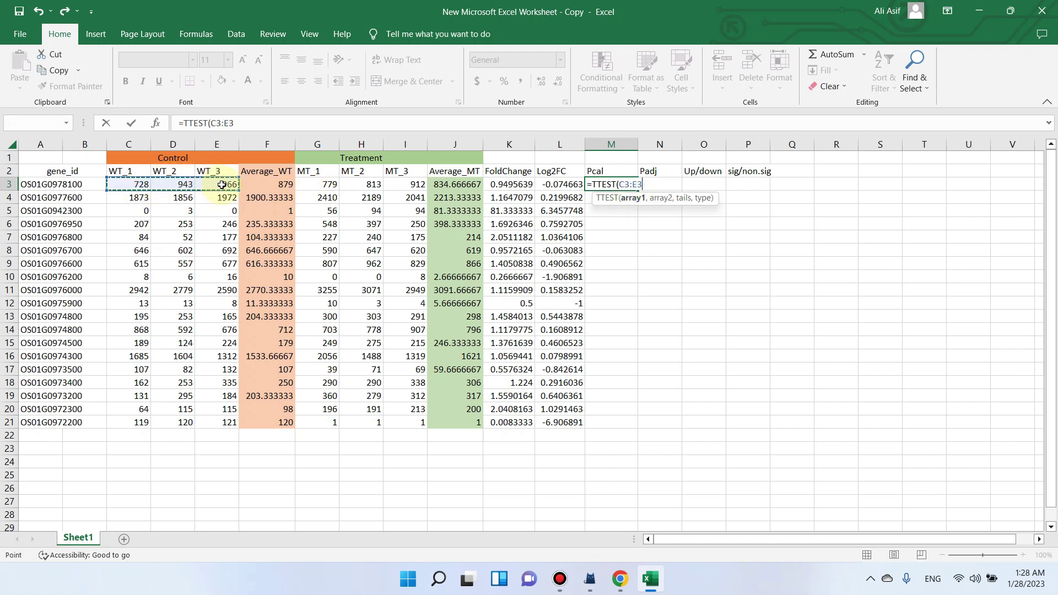
text(,)
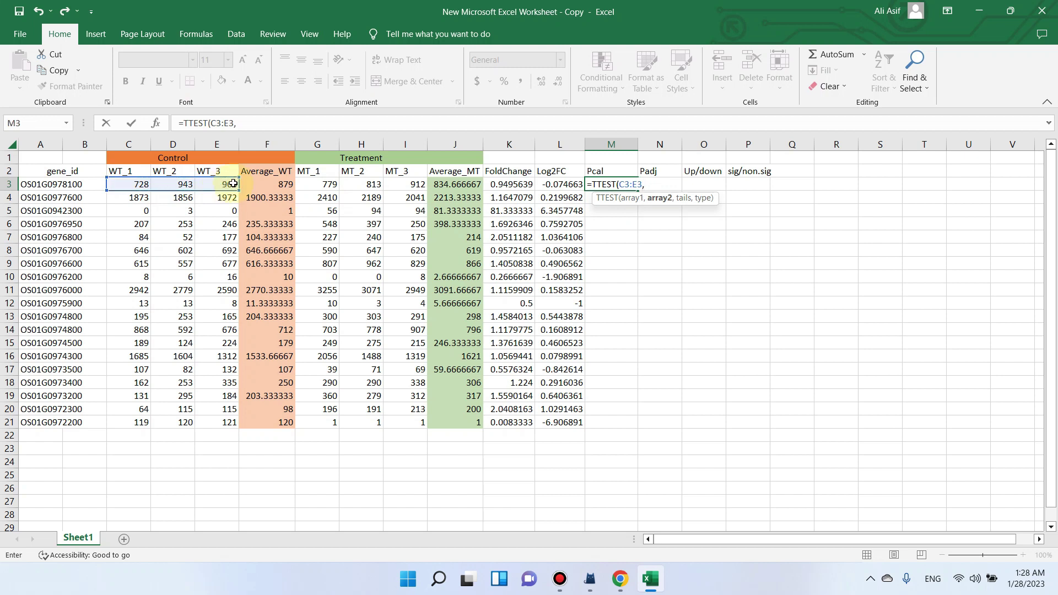
drag(330, 186, 400, 185)
text(,)
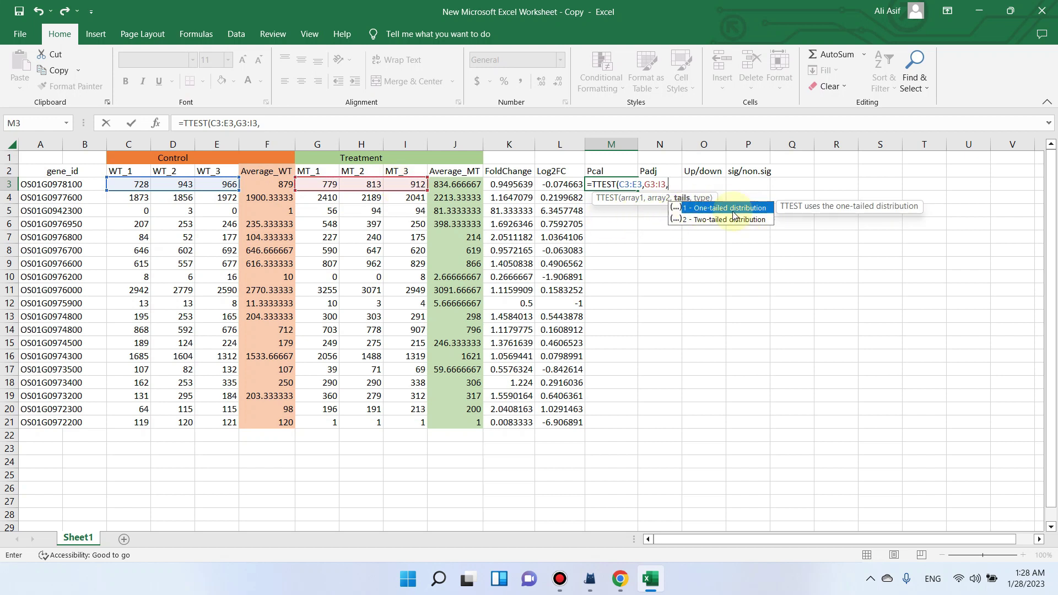
Step: Complete the M3 TTEST as a one-tailed, paired test, =TTEST(C3:E3,G3:I3,1,1), and fill it down to row 21
double_click(696, 211)
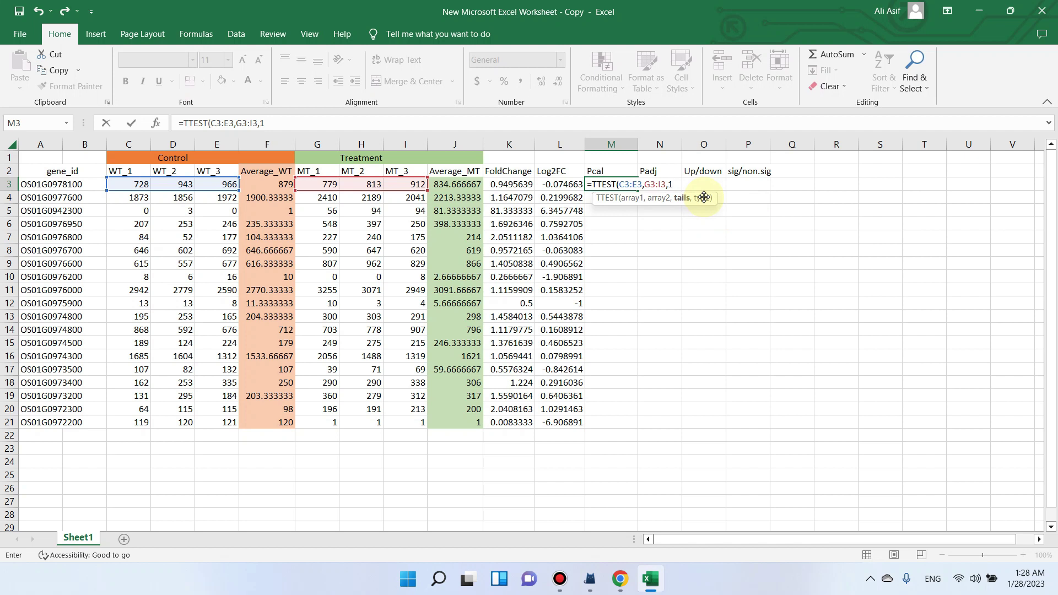
text(,)
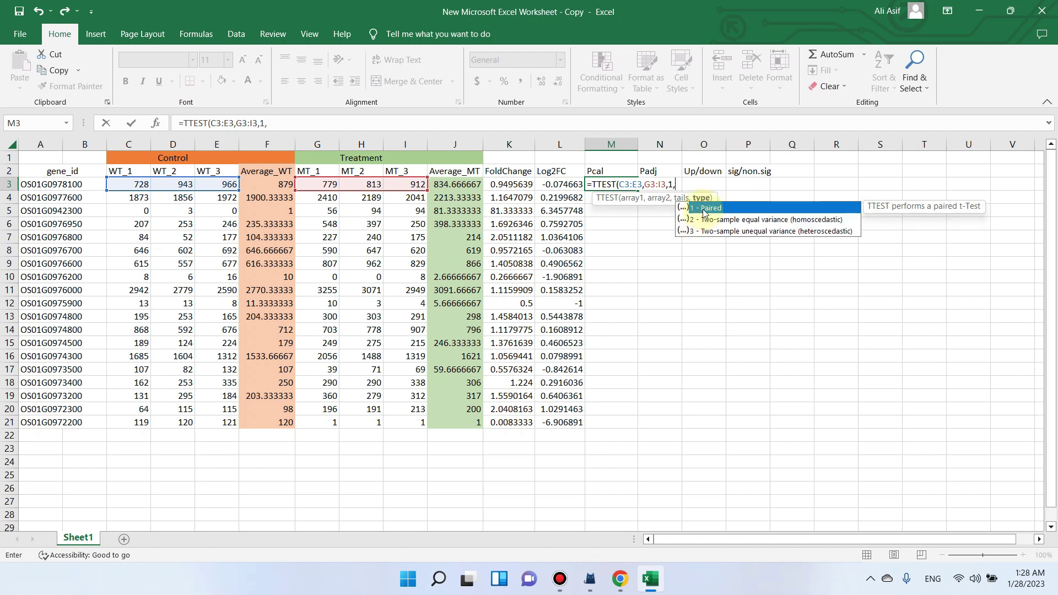
double_click(703, 209)
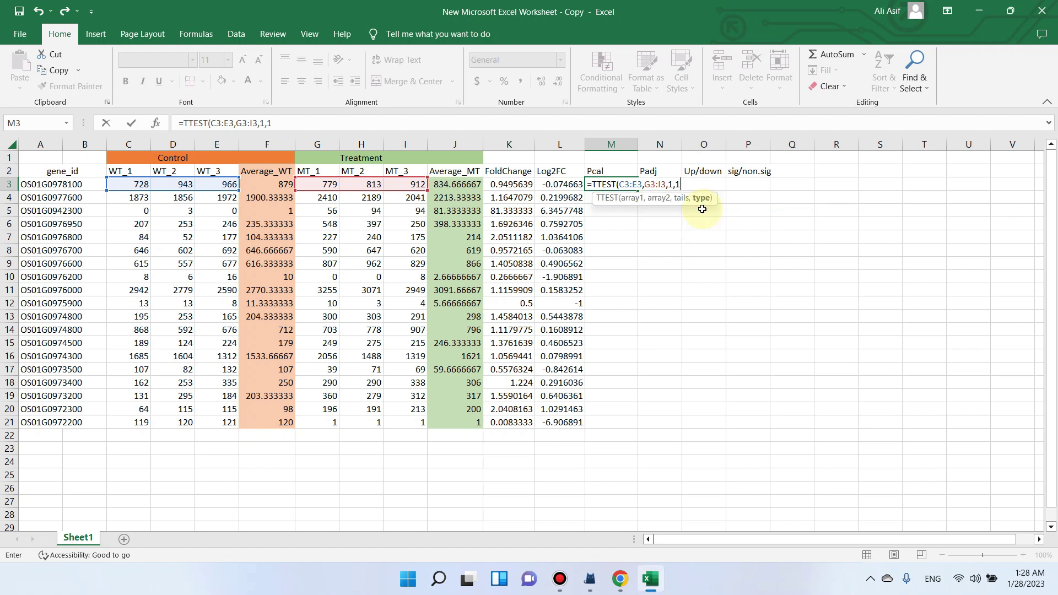
text())
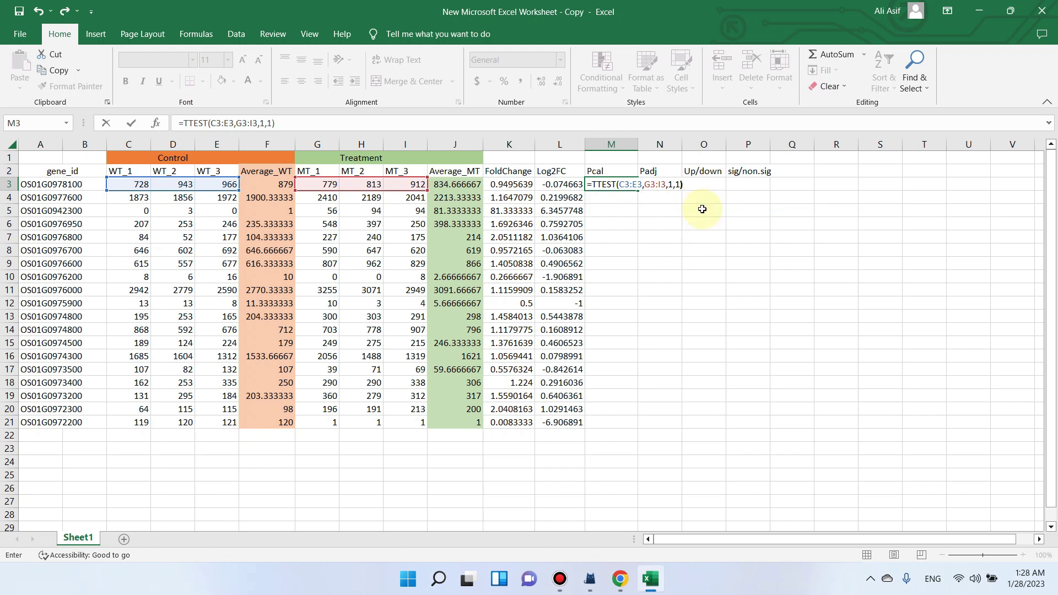
key(Return)
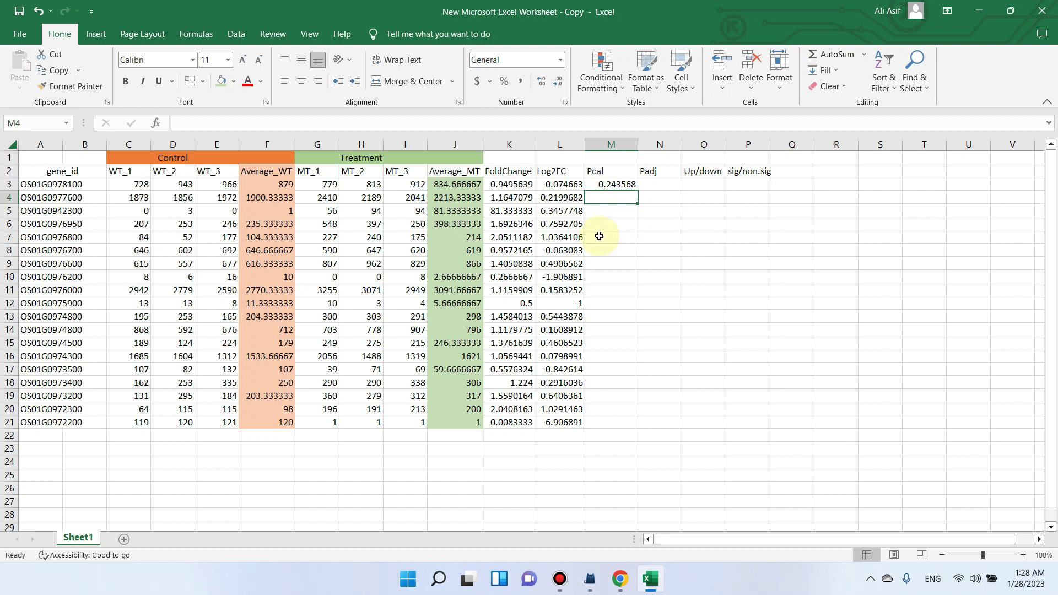
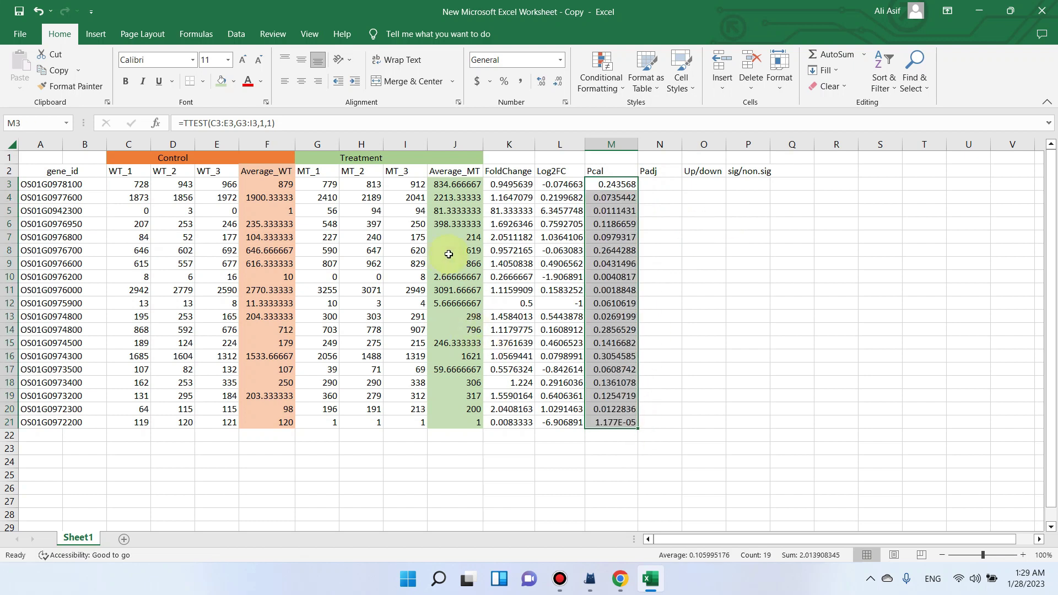
Step: Copy the Pcal values in M3:M21
click(657, 278)
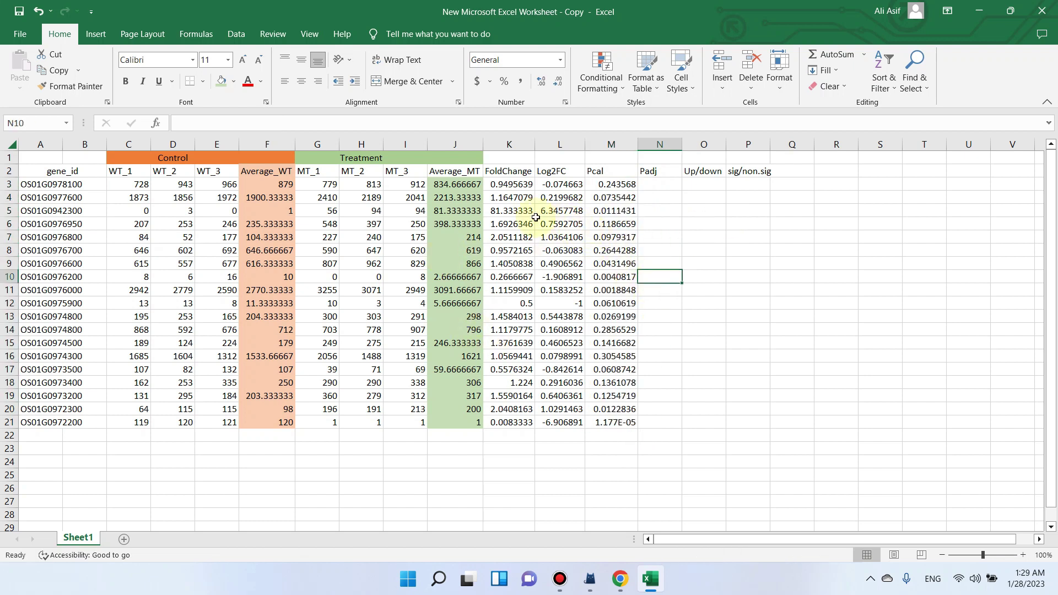
click(654, 173)
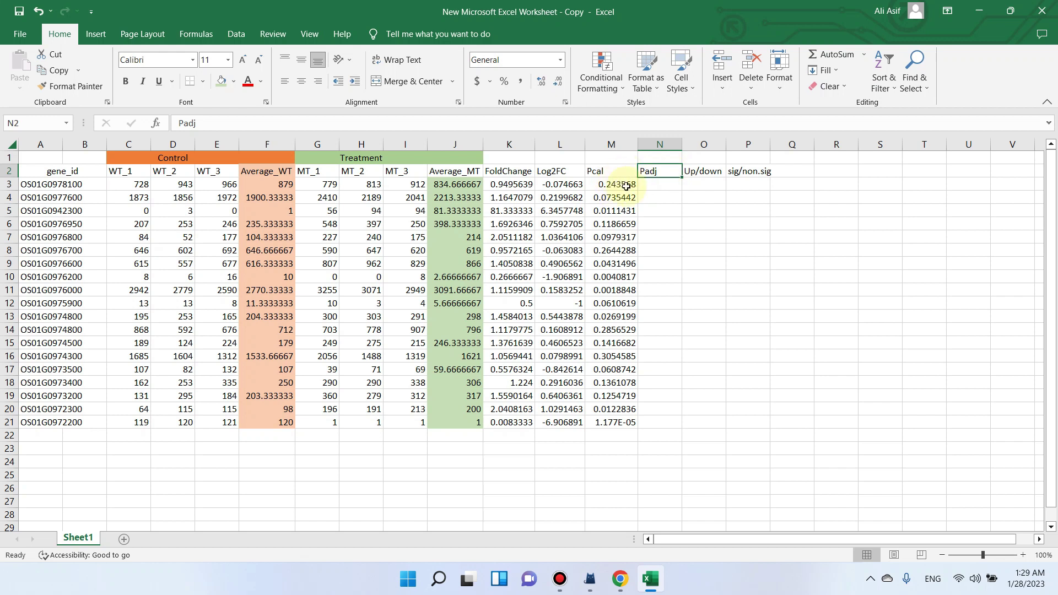
drag(621, 186, 616, 425)
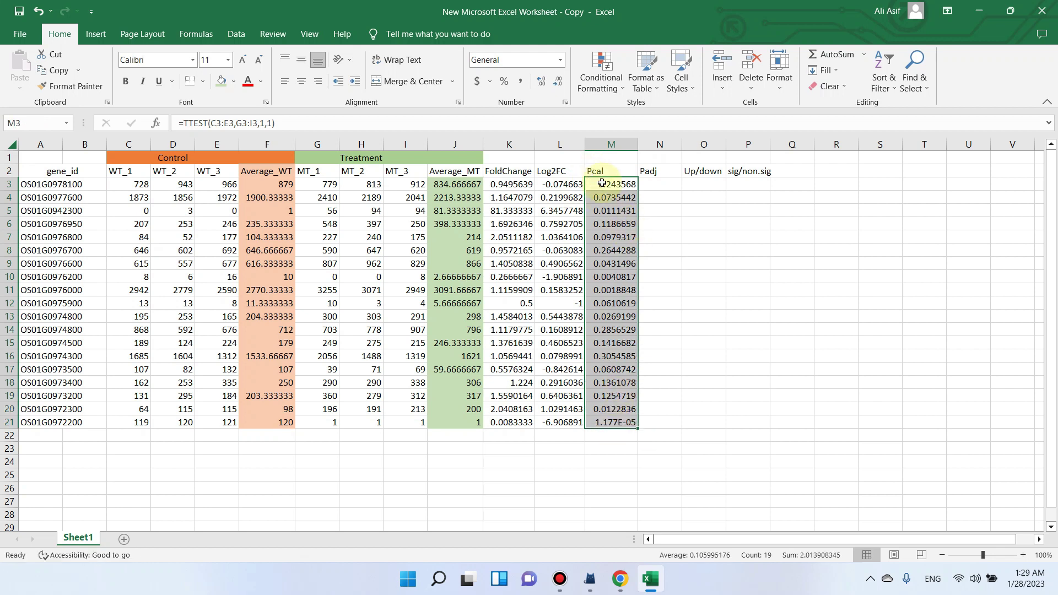
drag(639, 193, 638, 194)
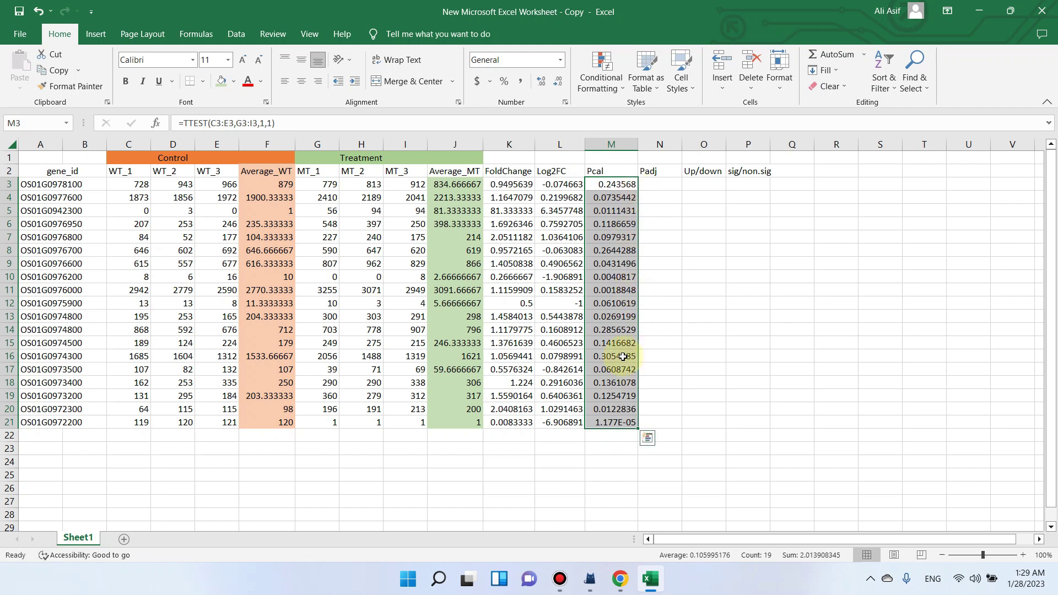
key(ctrl+c)
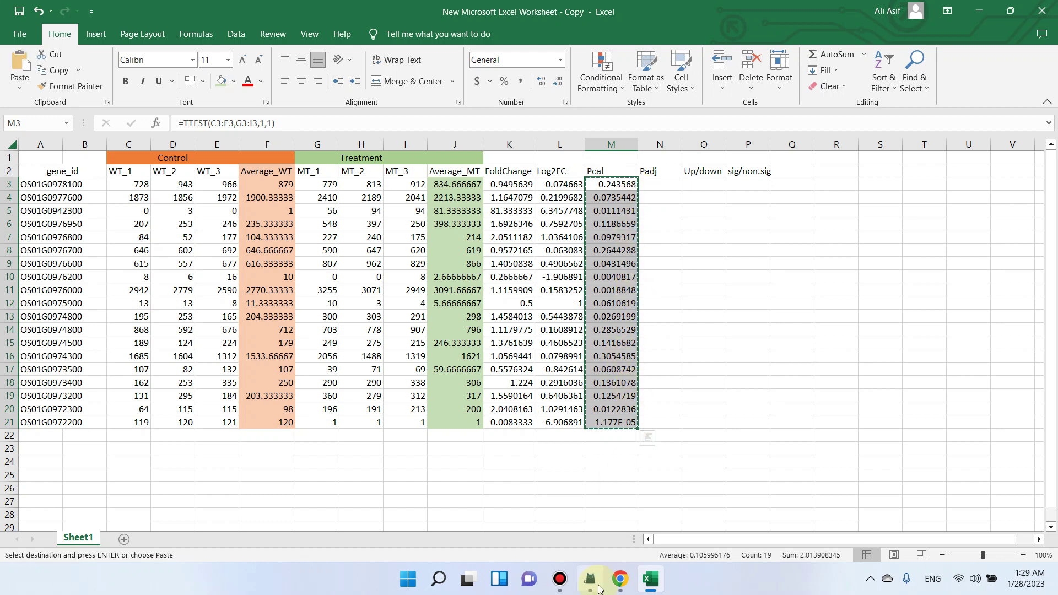
Step: Switch to Chrome, search Google for "benjamini fdr correction online" and open the FDR online calculator from sdmproject.com
click(620, 581)
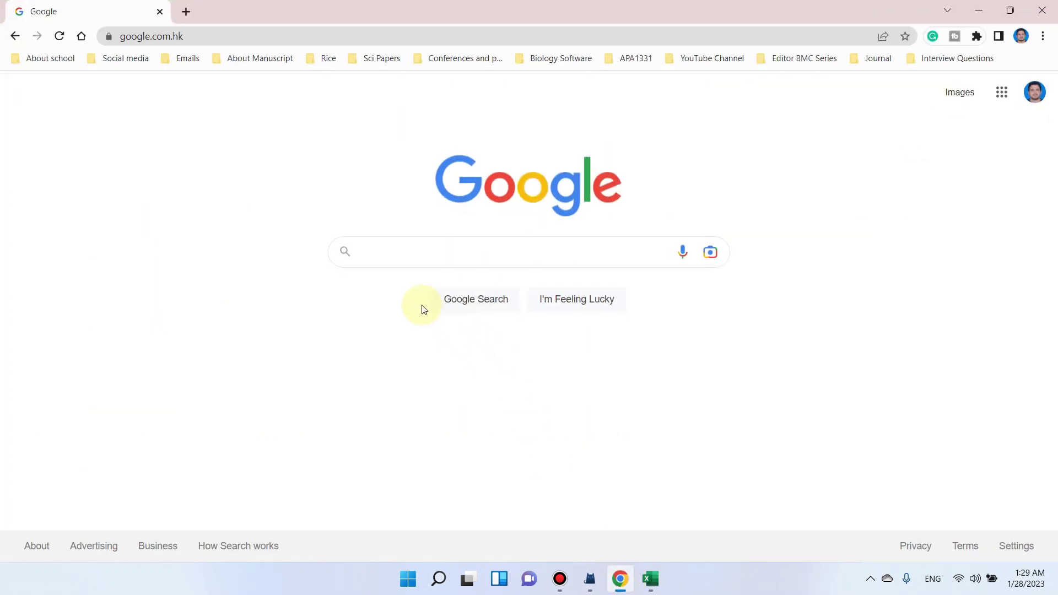
click(389, 256)
text(ba)
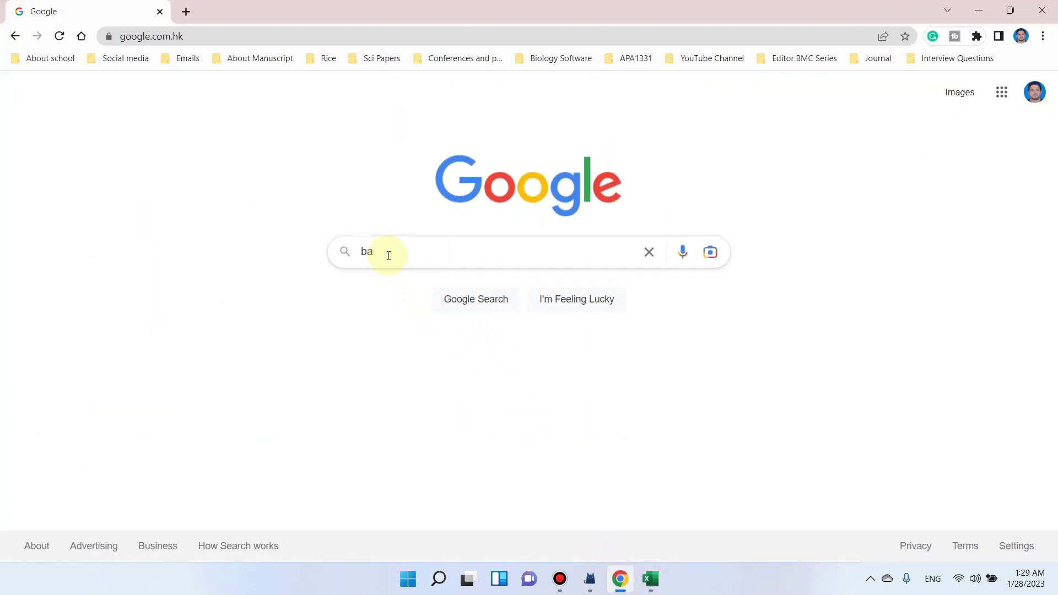
text(nj)
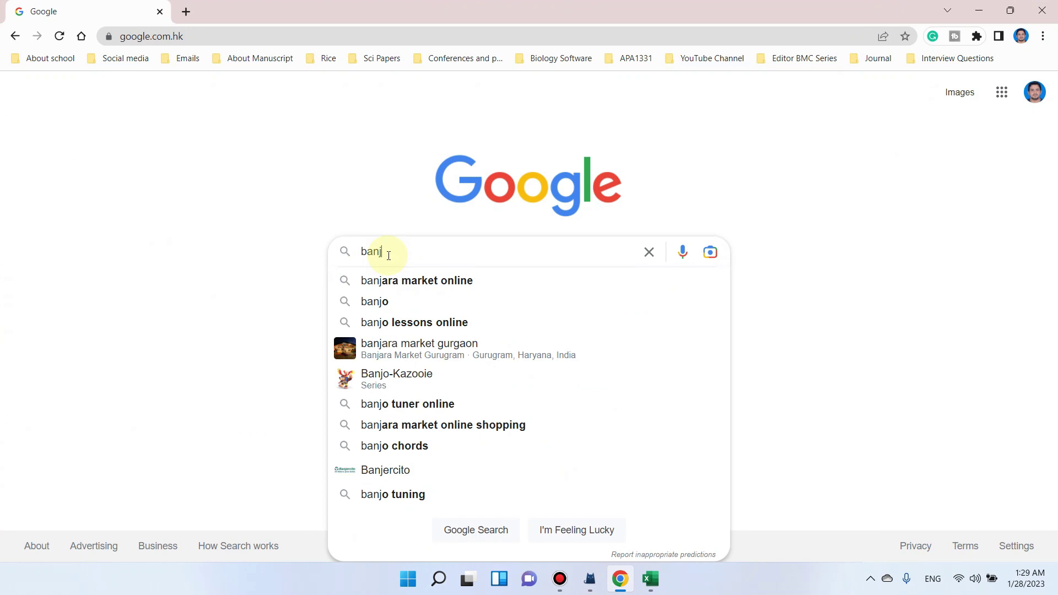
text(mini)
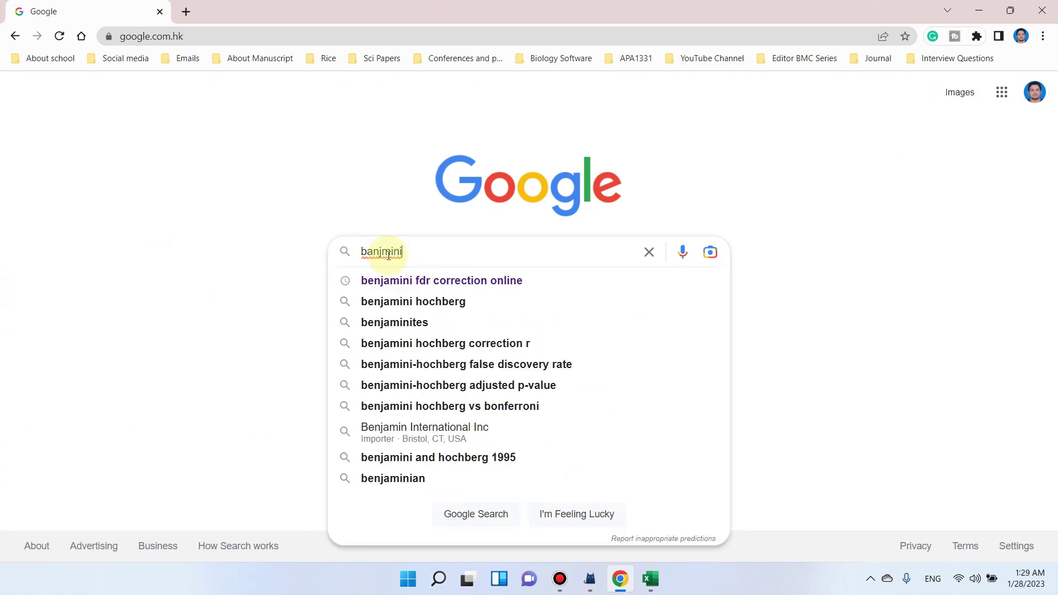
click(477, 282)
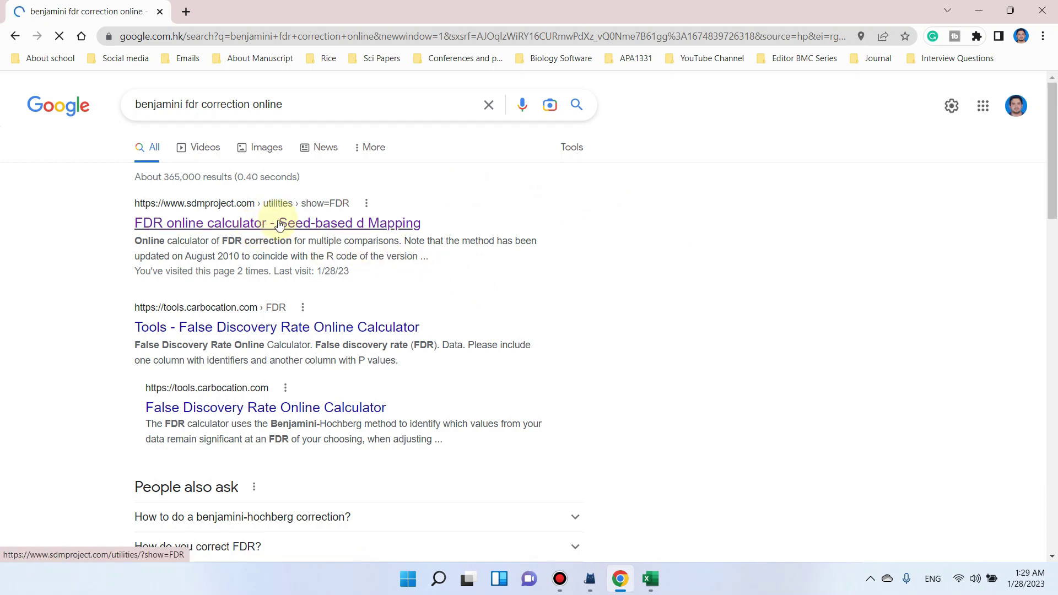
click(343, 225)
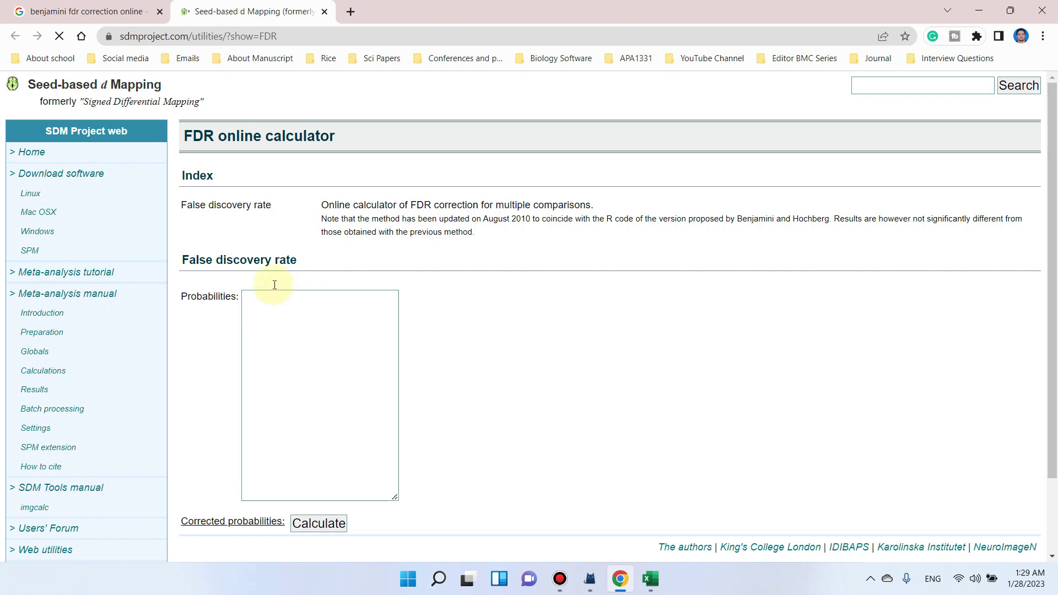
Step: Paste the copied p-values into the FDR calculator's Probabilities field and calculate the corrected probabilities
scroll(273, 248, down, 2)
click(271, 217)
key(ctrl+v)
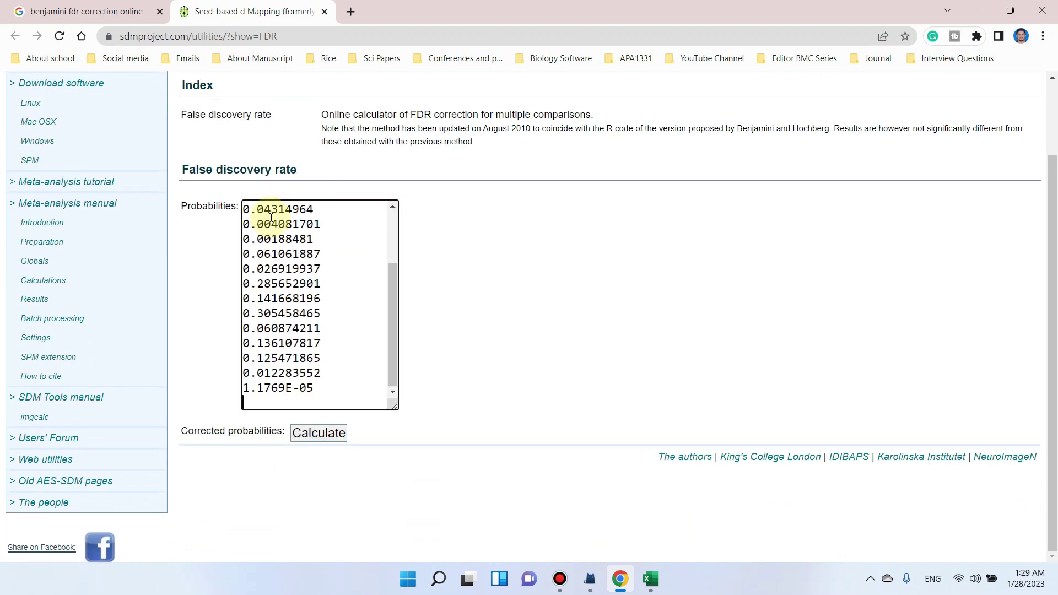
drag(399, 328, 382, 236)
click(650, 577)
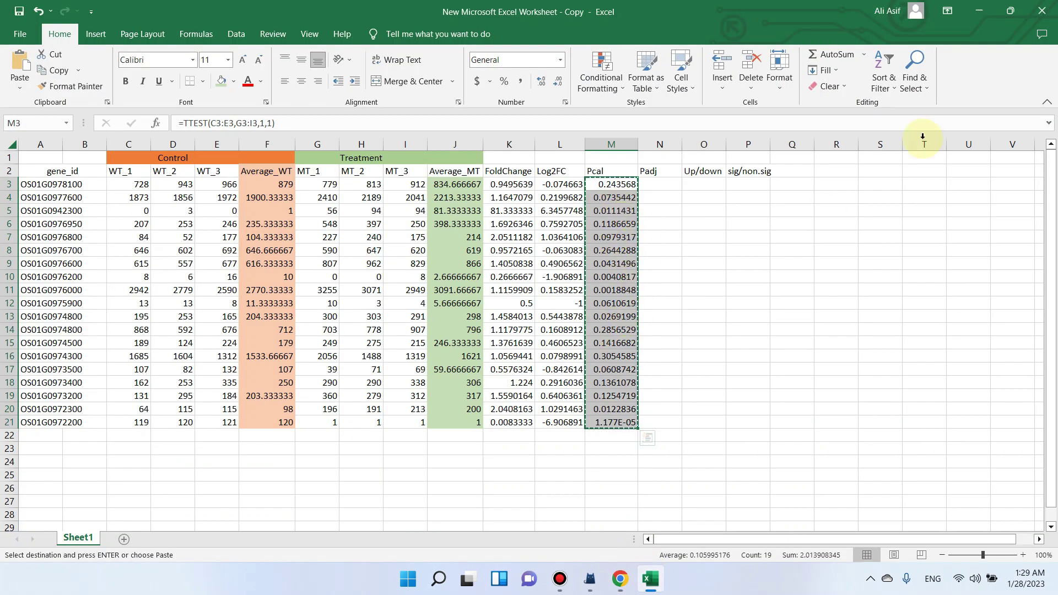
click(985, 13)
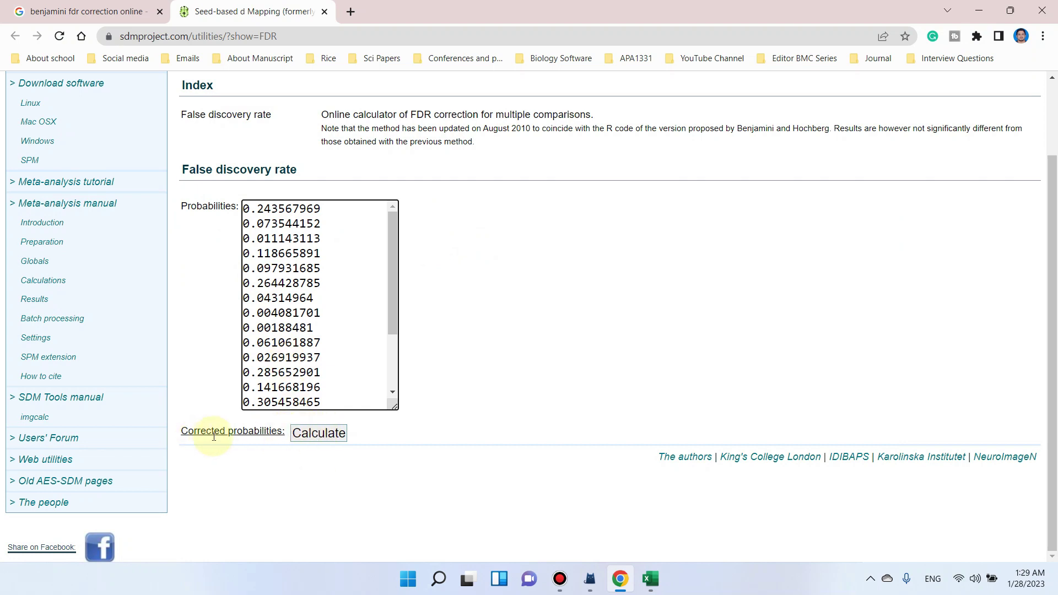
click(322, 439)
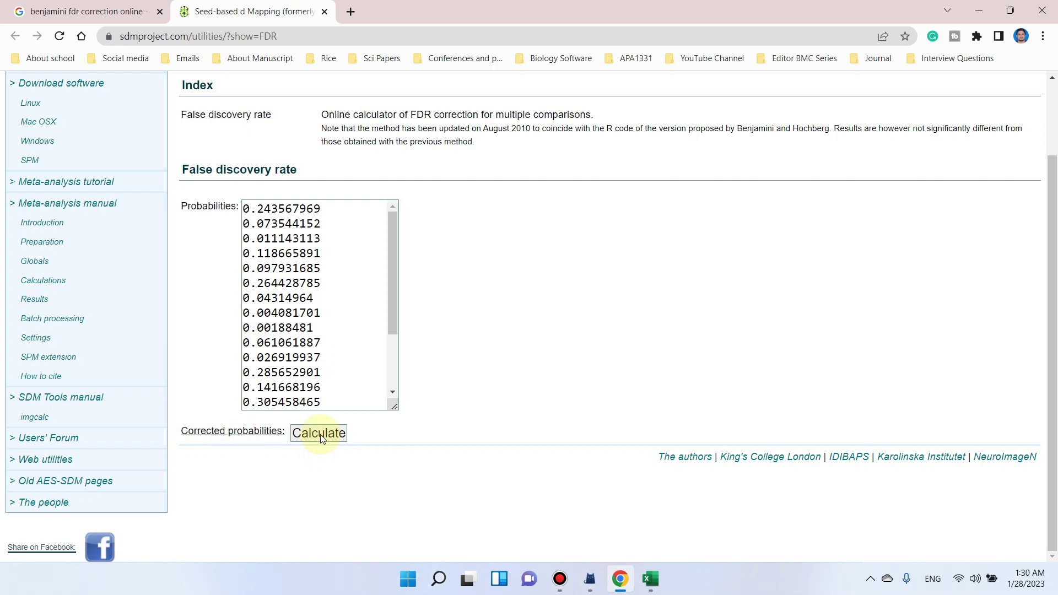
triple_click(322, 435)
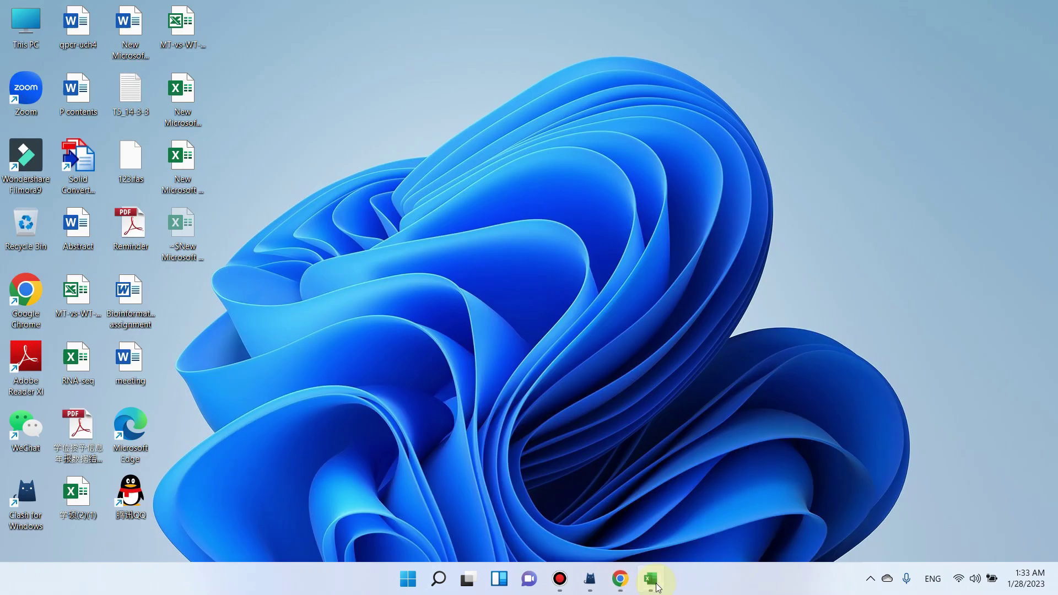
Step: Switch to Excel and paste the copied corrected probabilities into cell O25 as plain text with Paste Special
click(652, 579)
scroll(631, 288, up, 6)
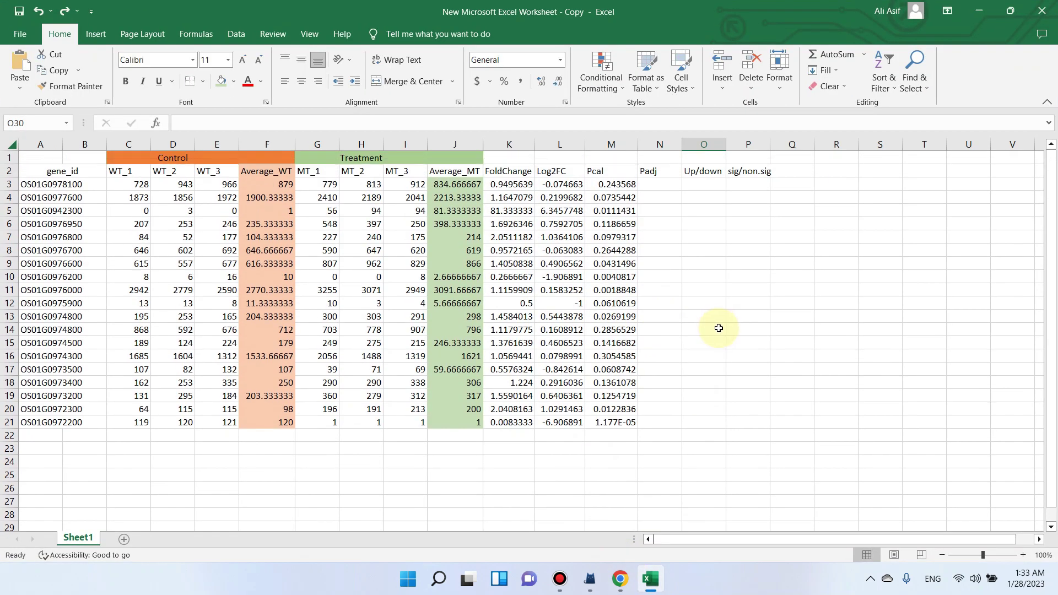
scroll(715, 326, down, 4)
click(701, 328)
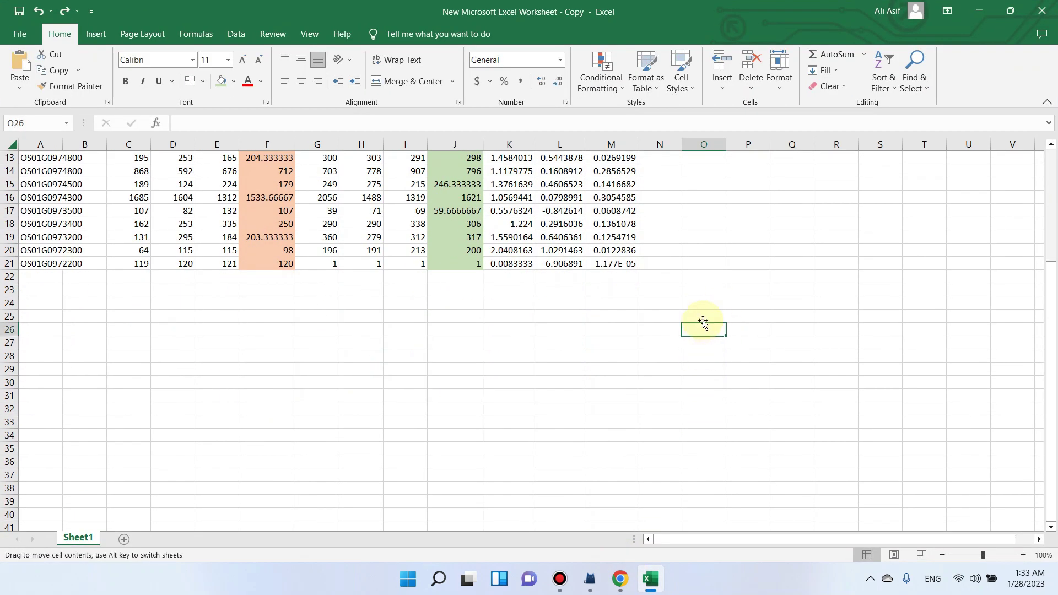
click(702, 316)
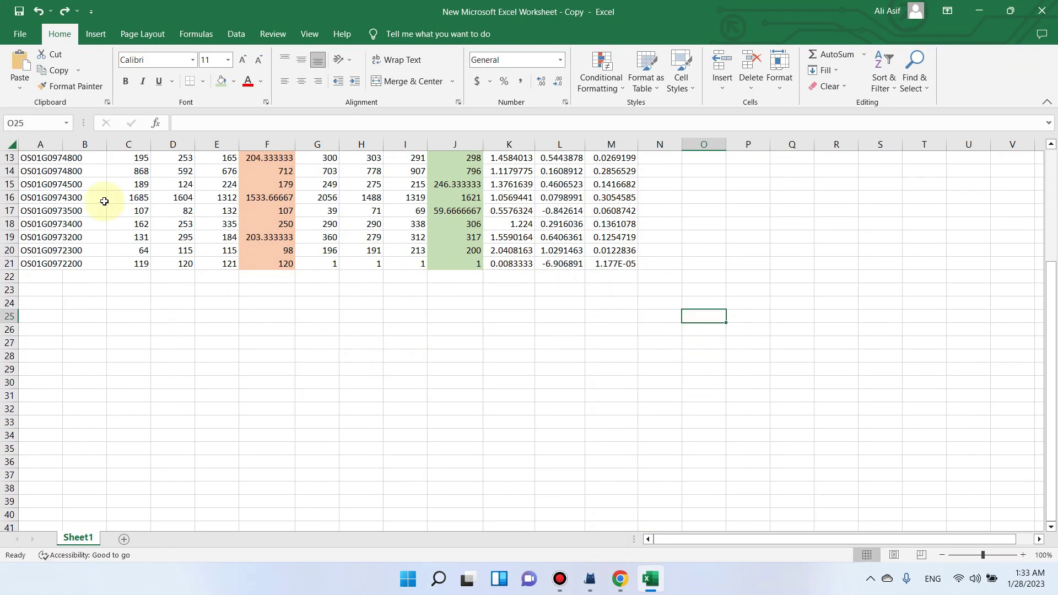
click(22, 91)
click(46, 160)
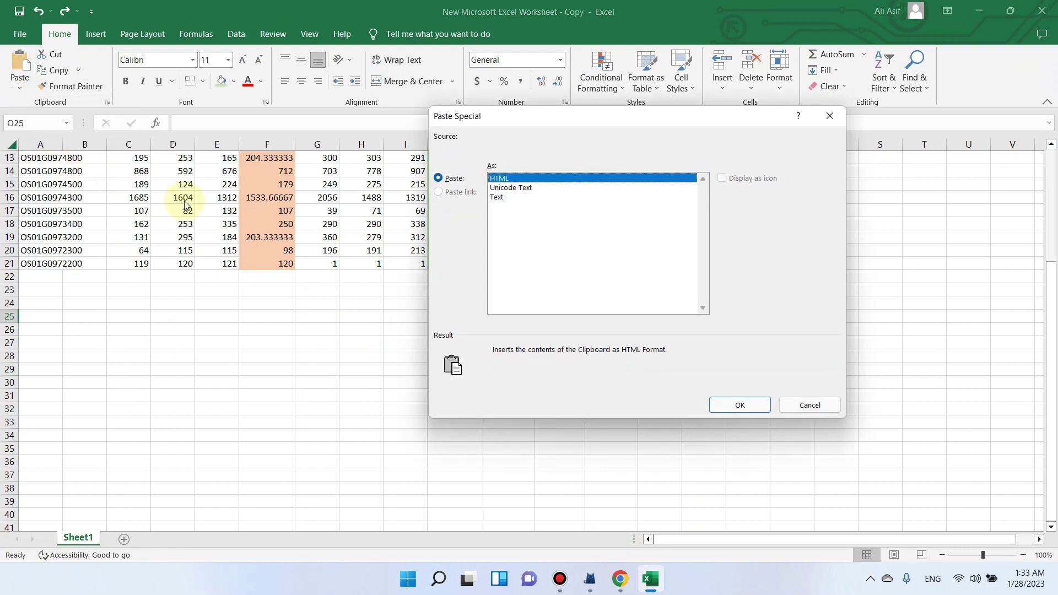
click(498, 197)
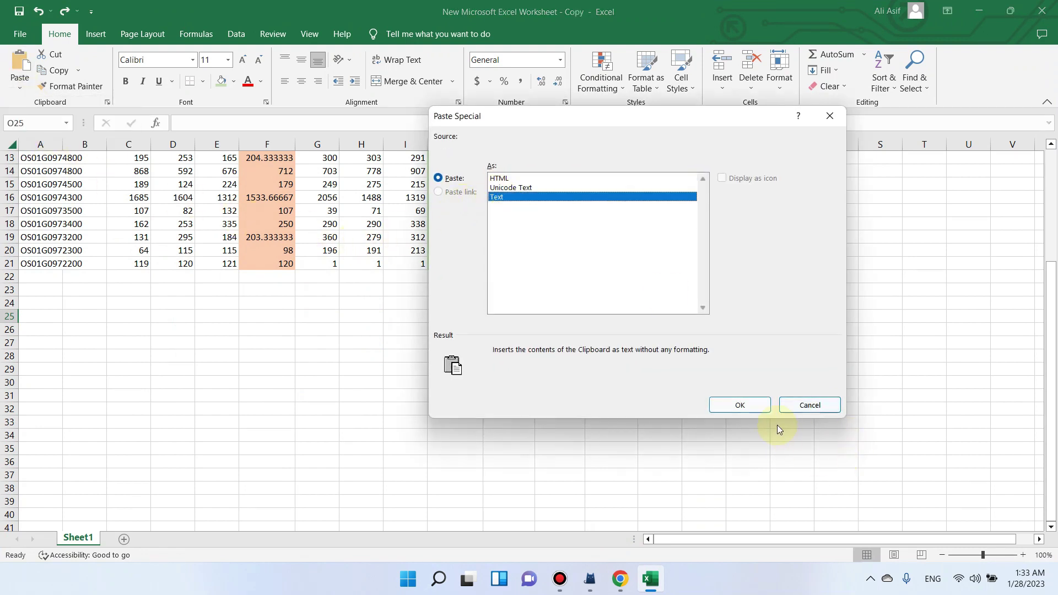
click(739, 405)
click(755, 386)
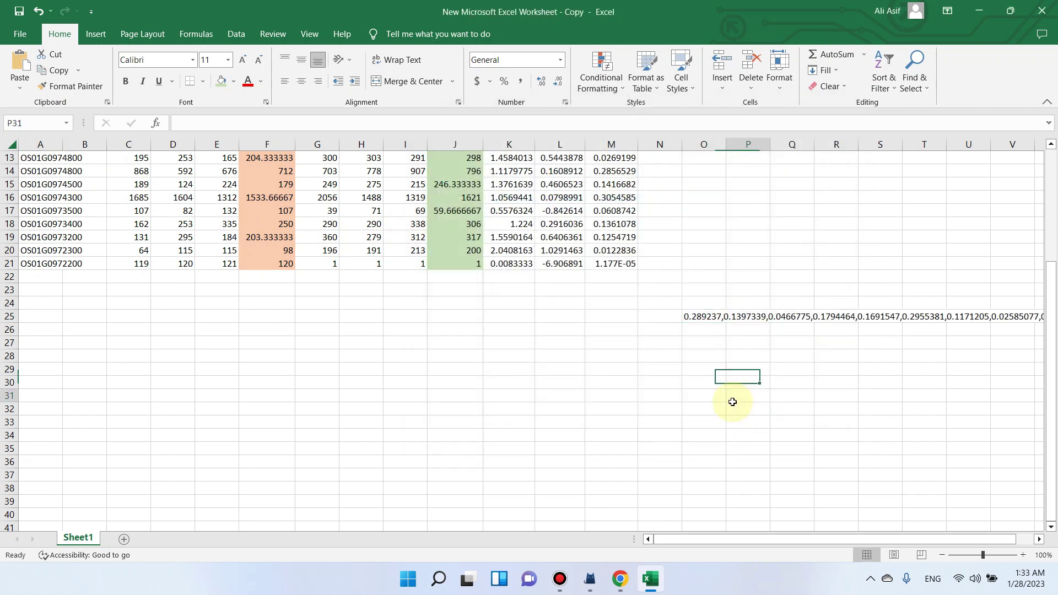
Step: Split the corrected probabilities in O25 into separate cells with Text to Columns, delimited by a custom comma delimiter, in General format
click(701, 317)
scroll(733, 353, up, 1)
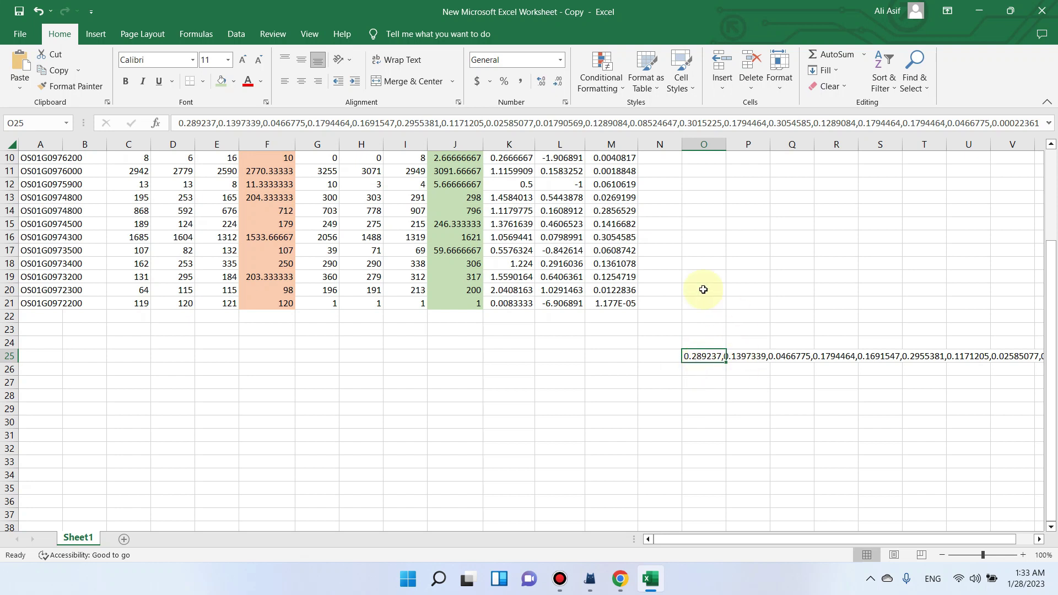
scroll(679, 337, up, 3)
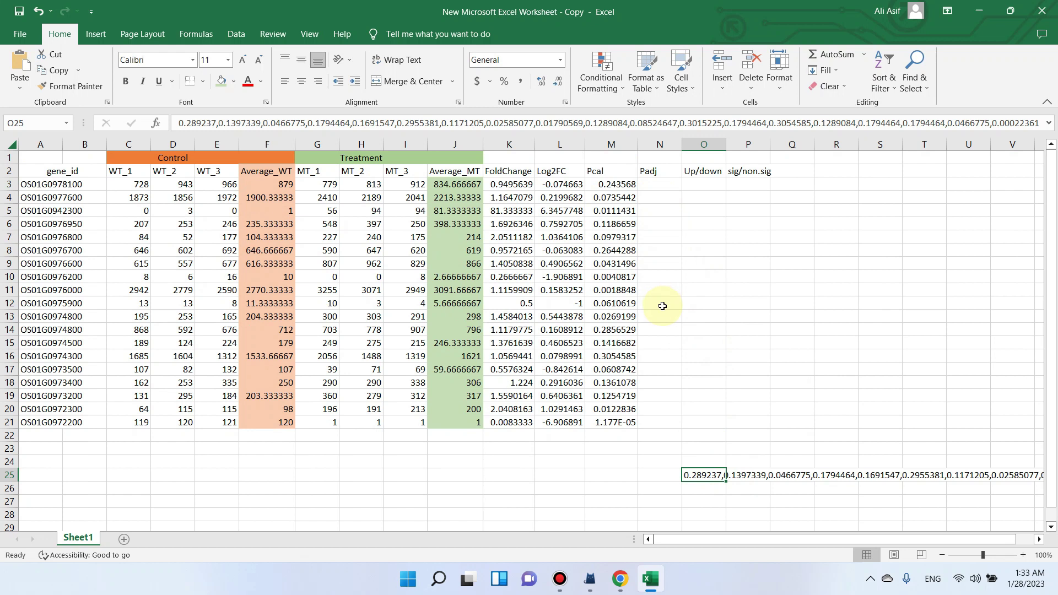
click(237, 34)
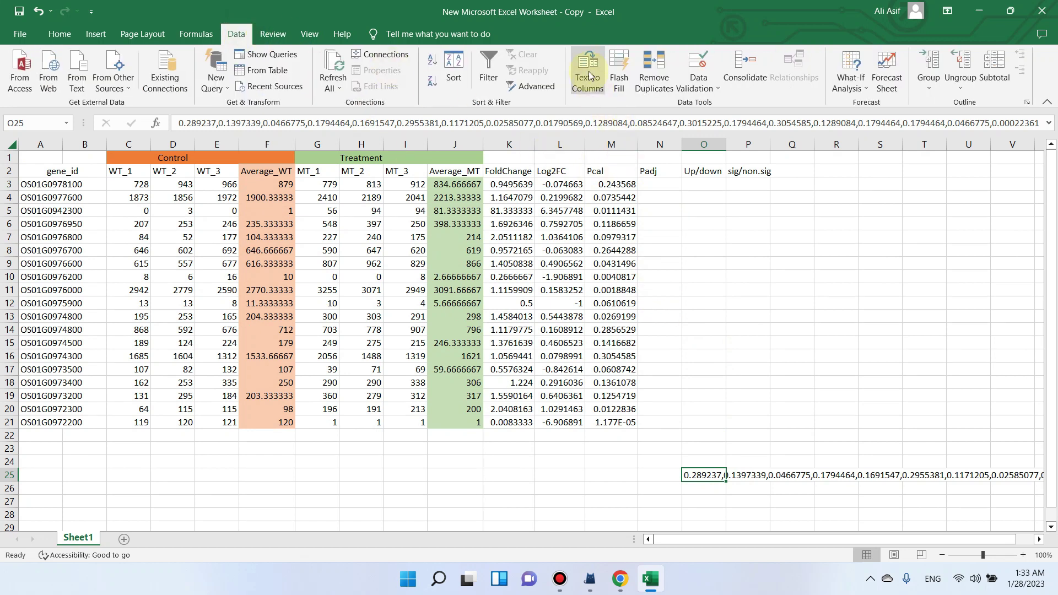
click(590, 75)
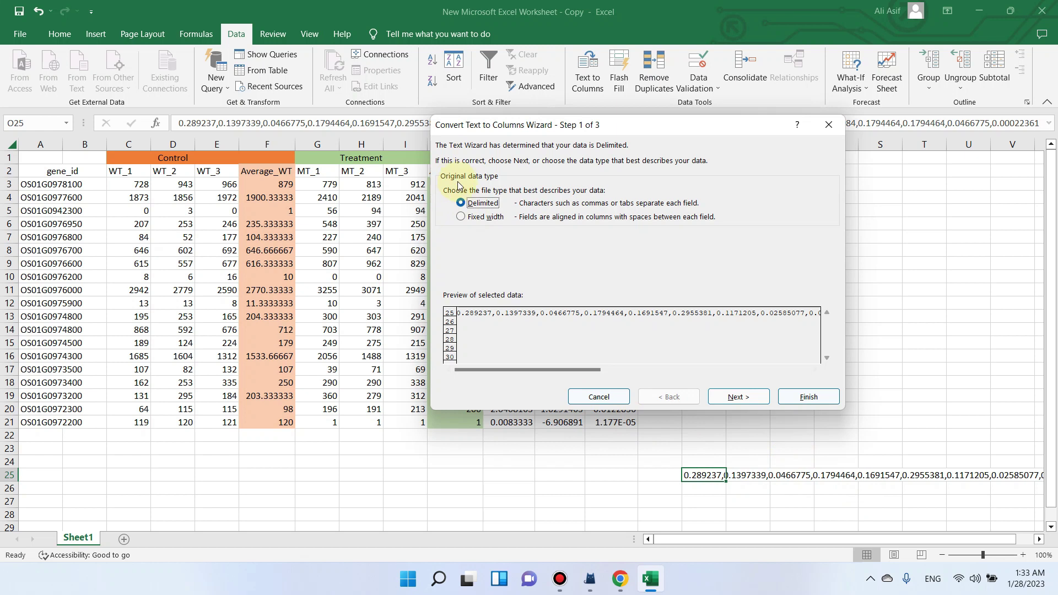
click(737, 397)
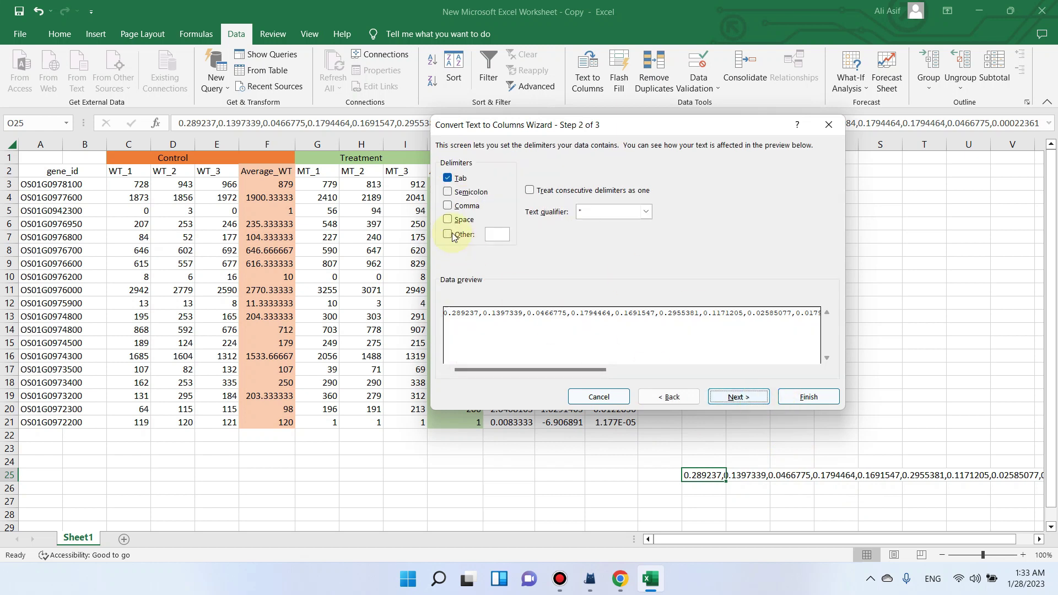
click(450, 235)
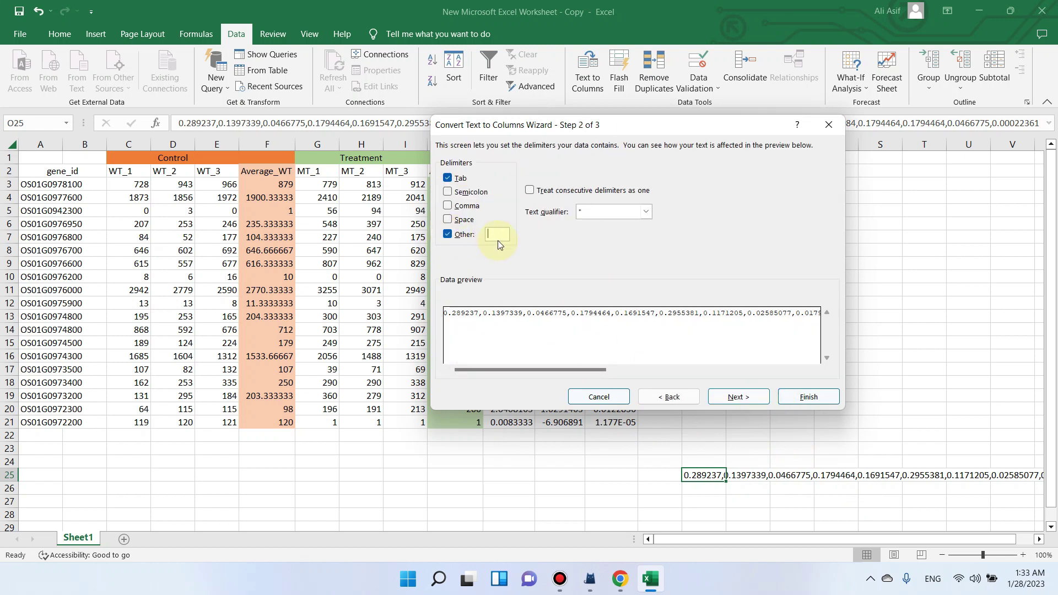
text(,)
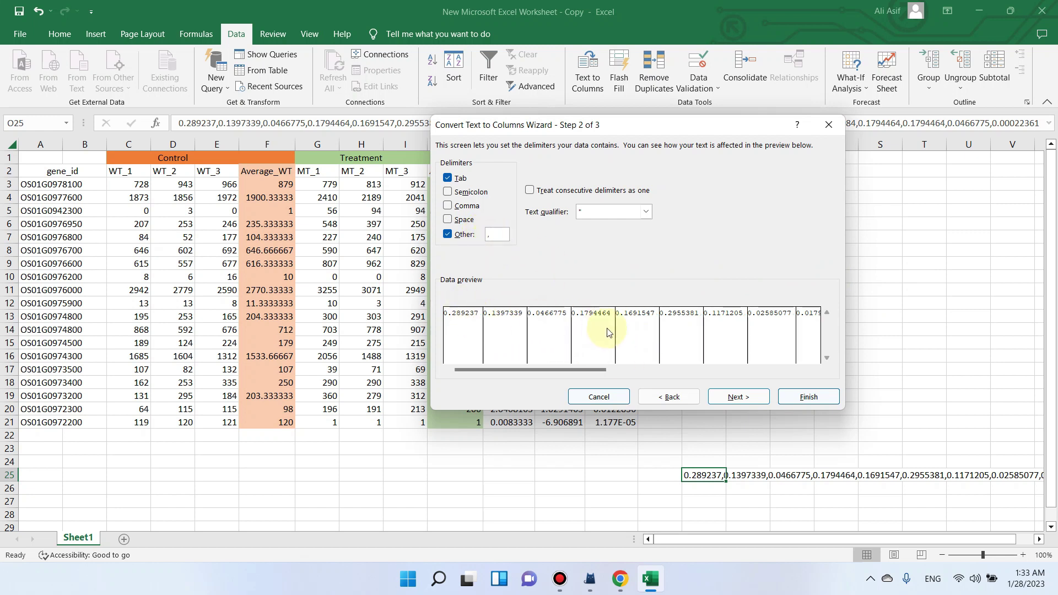
click(753, 398)
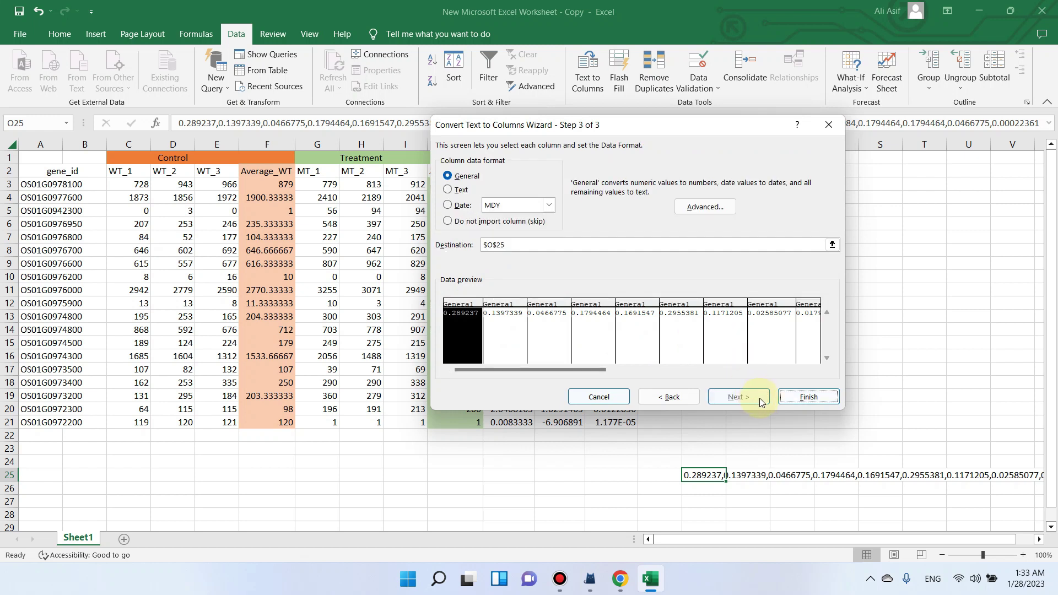
click(798, 399)
click(807, 499)
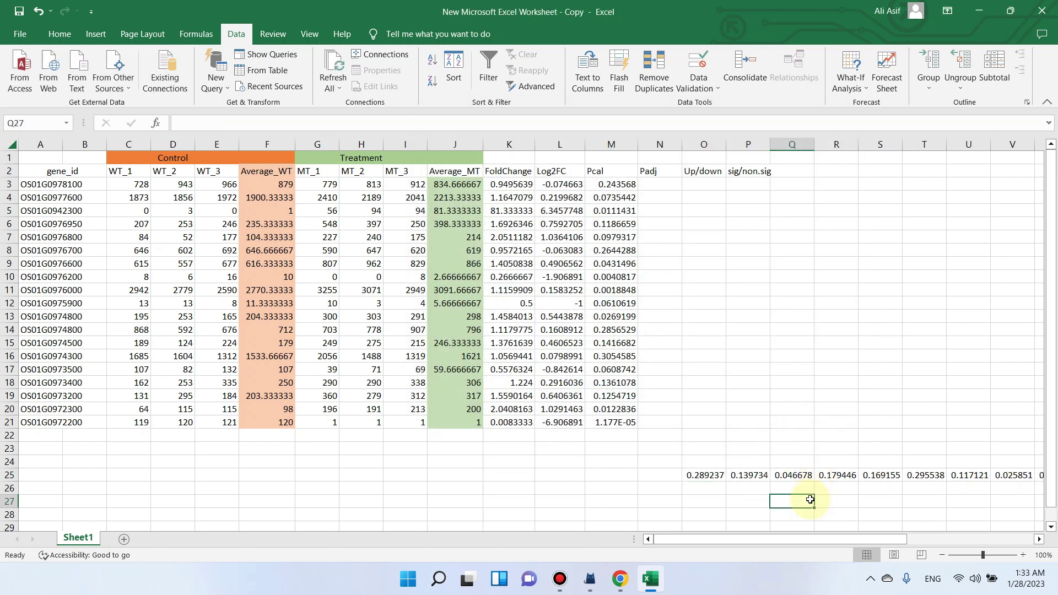
Step: Copy the row of corrected p-values in O25:AG25
scroll(706, 474, down, 2)
drag(705, 397, 986, 396)
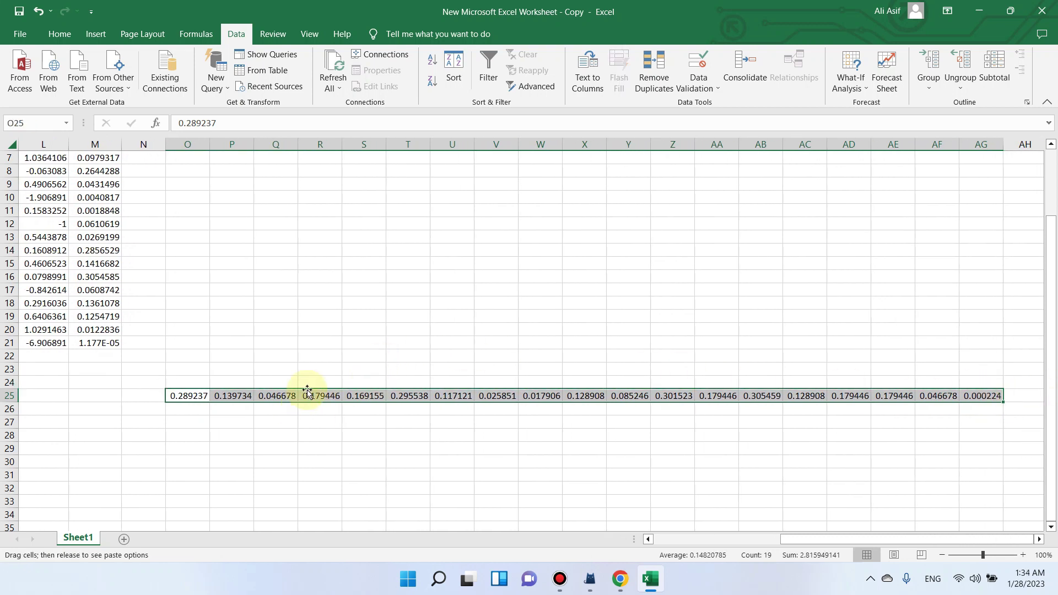
key(ctrl+c)
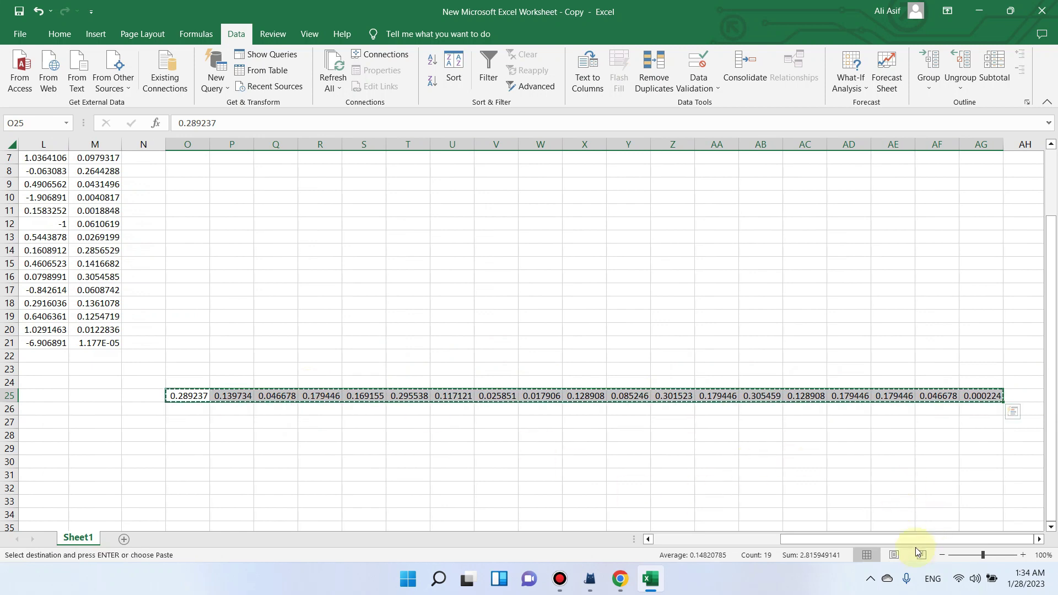
Step: Paste the copied row transposed into the Padj column, starting at N3, with Paste Special
drag(915, 543, 694, 542)
scroll(817, 353, up, 2)
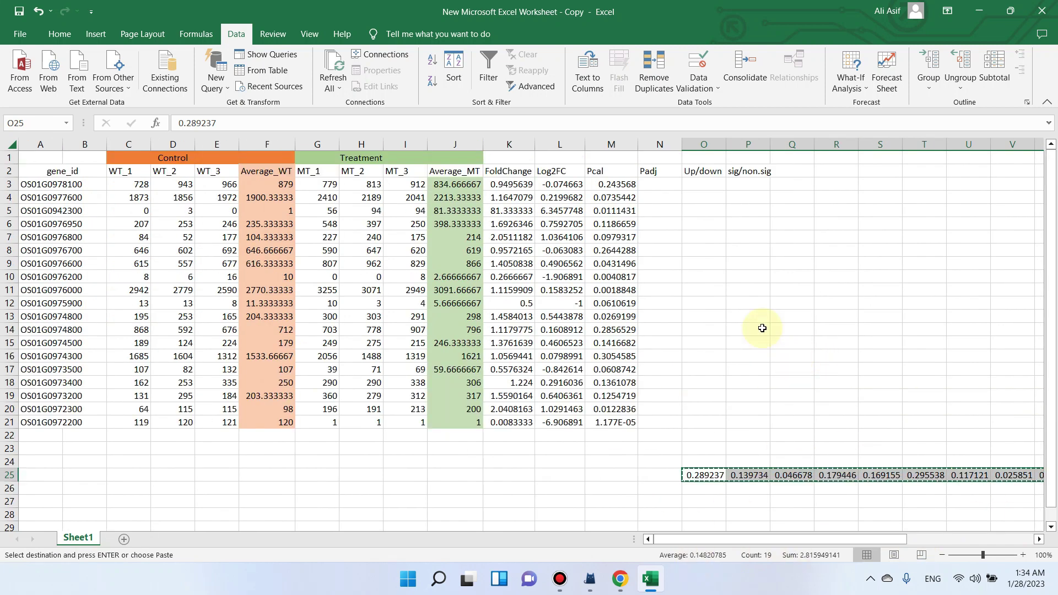
click(667, 190)
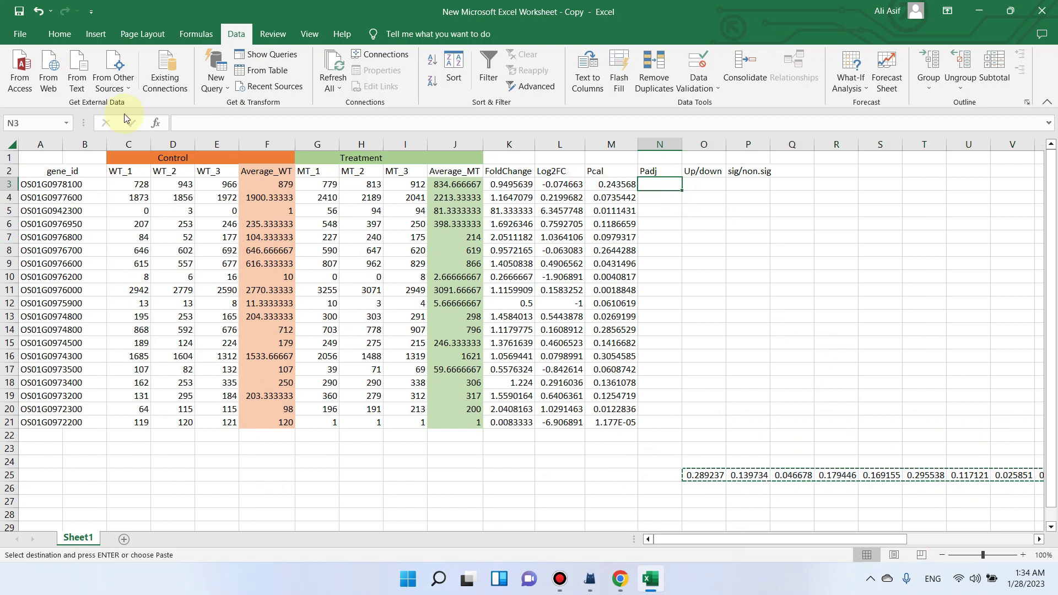
click(58, 33)
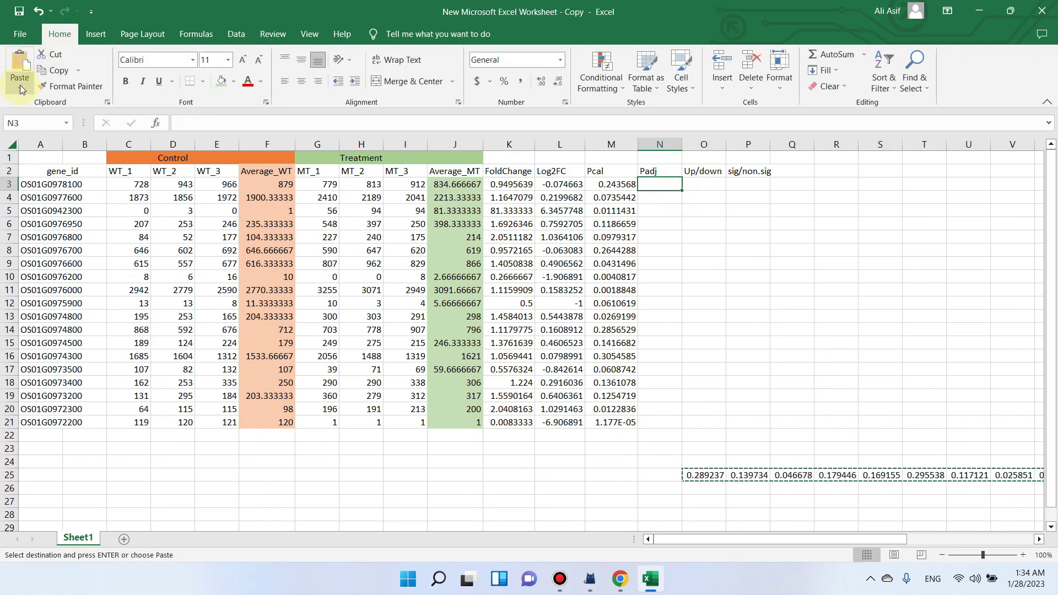
mouse_move(742, 544)
mouse_down()
mouse_move(831, 538)
mouse_move(736, 546)
mouse_up()
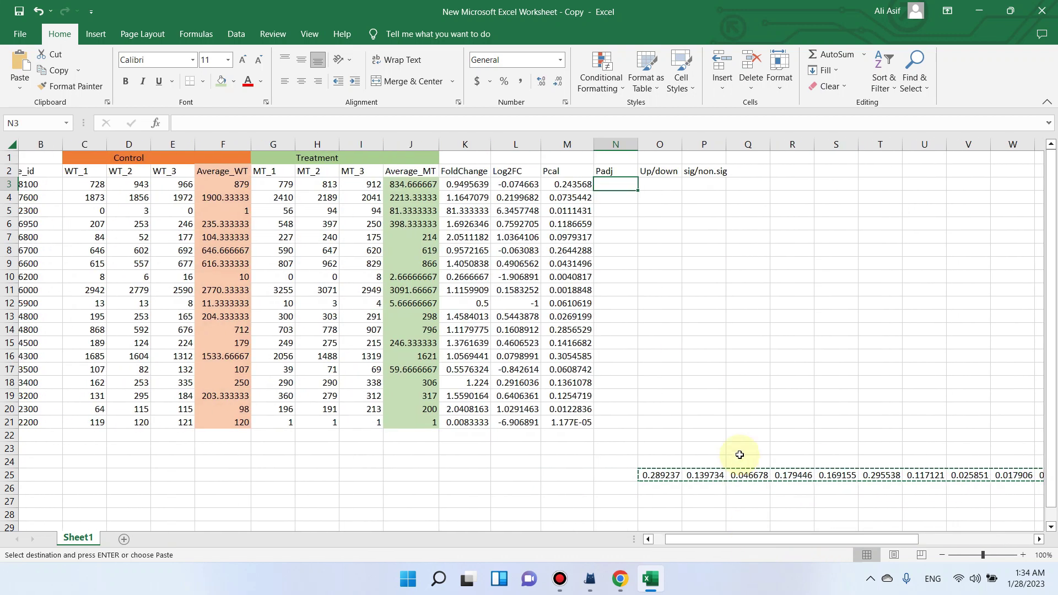
click(22, 90)
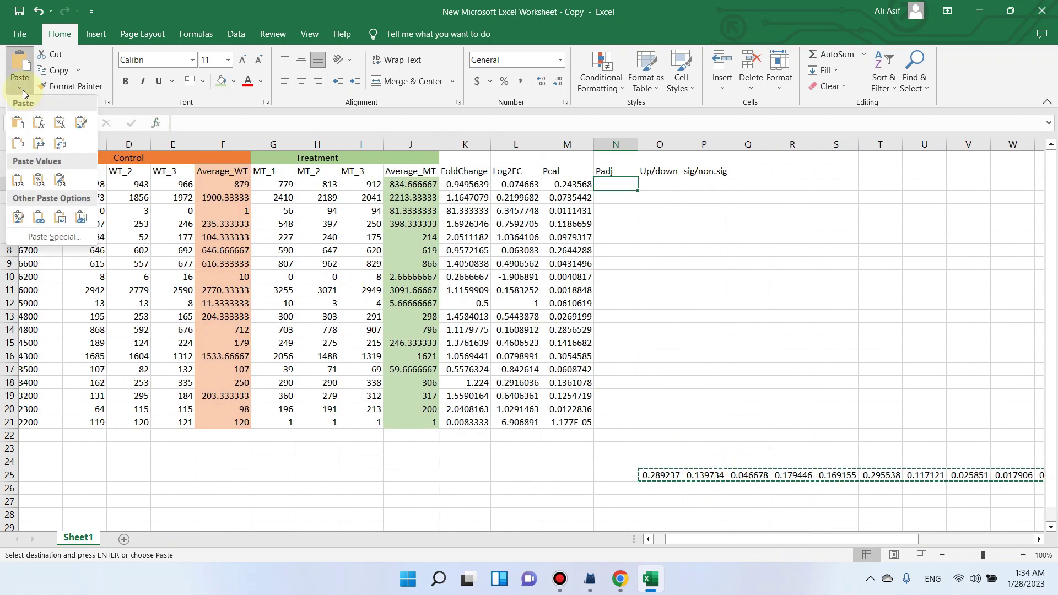
click(71, 237)
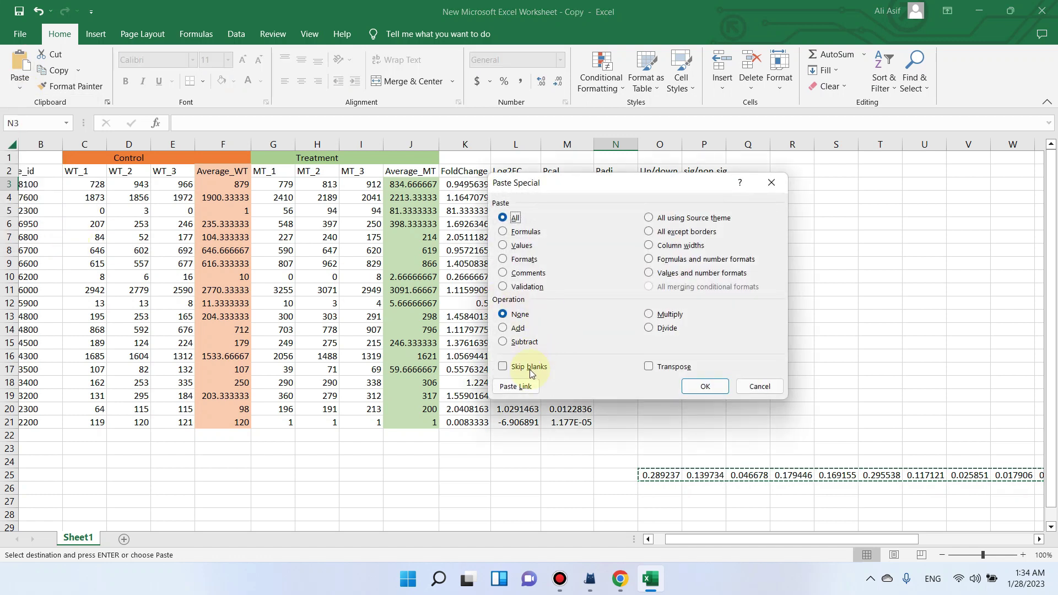
click(653, 367)
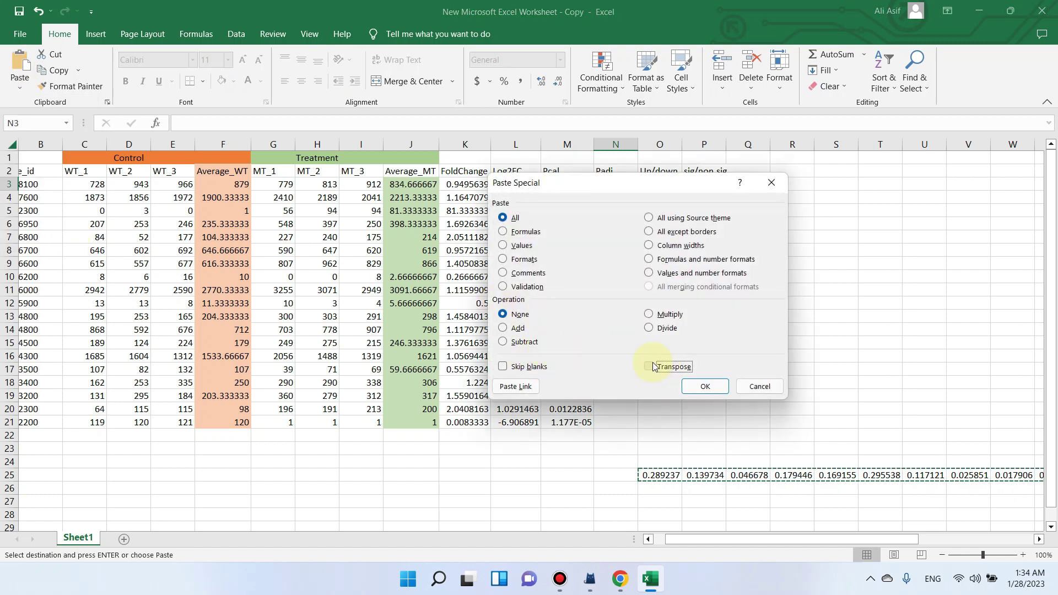
click(711, 386)
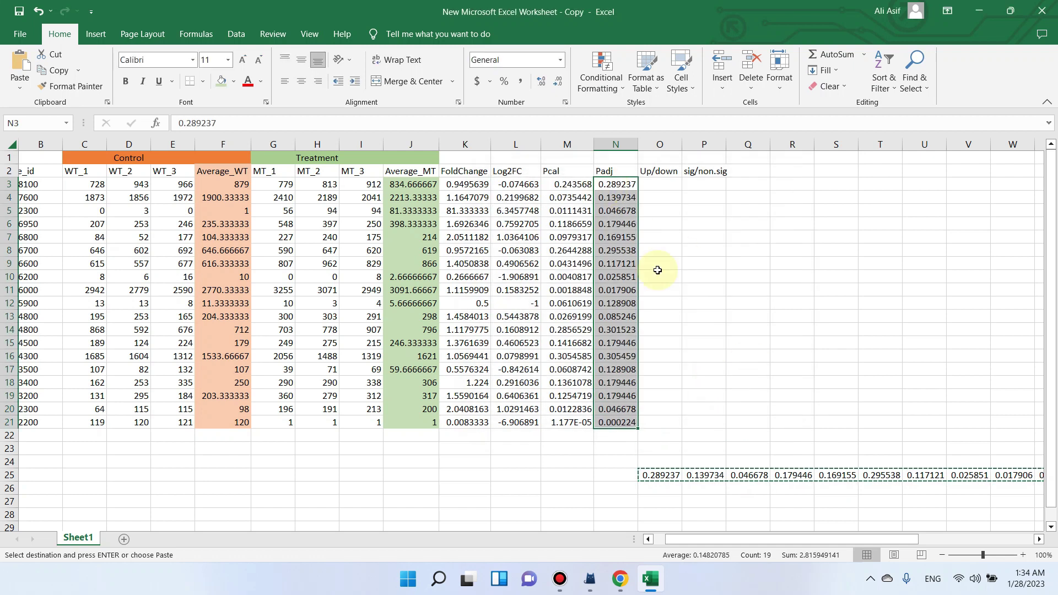
Step: Clear the leftover corrected p-values from row 25, O25:AG25
click(664, 474)
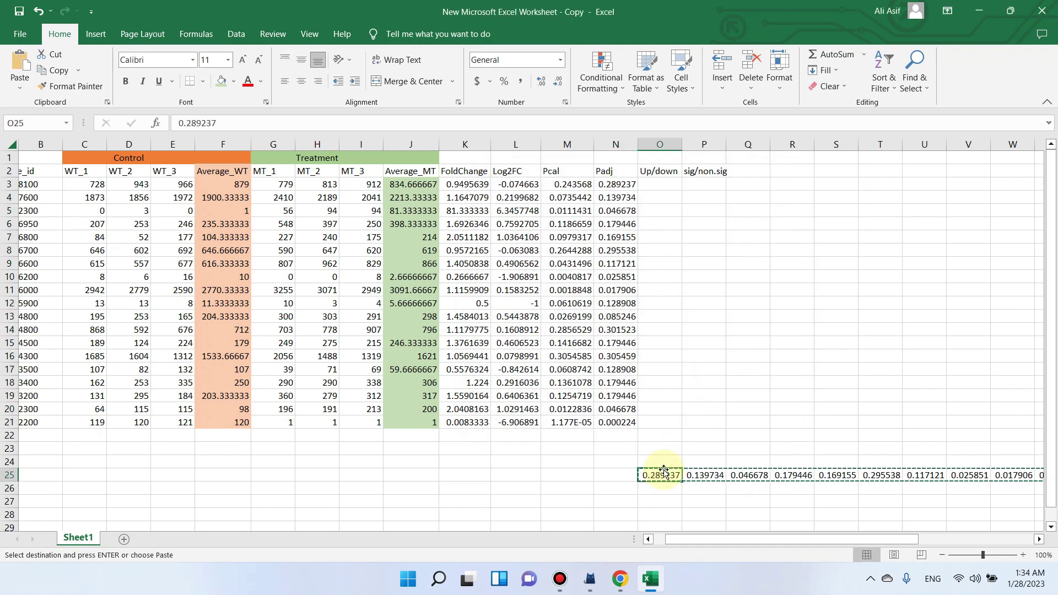
key(Delete)
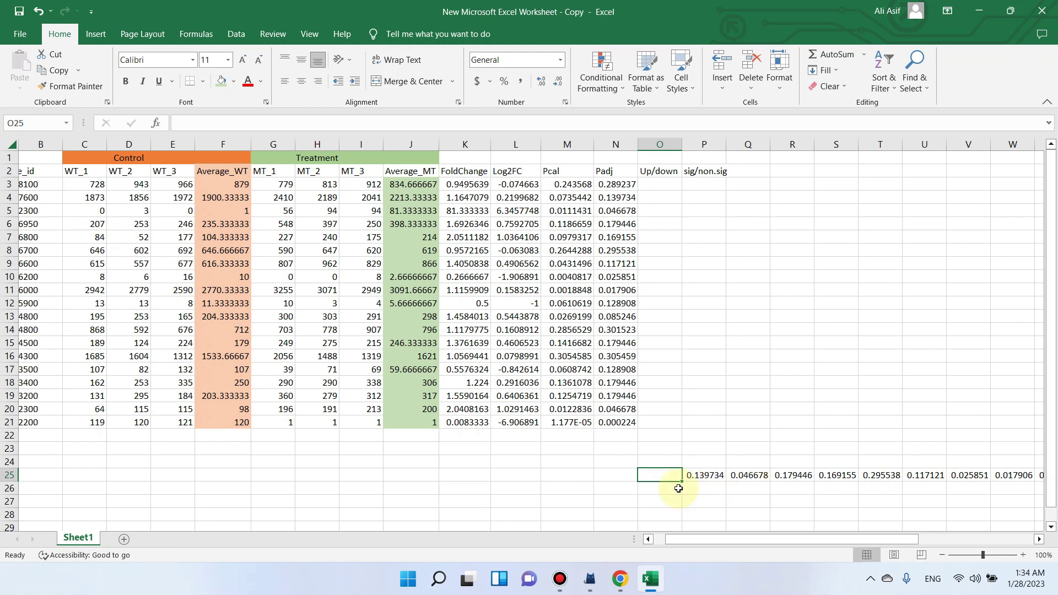
drag(746, 536, 937, 537)
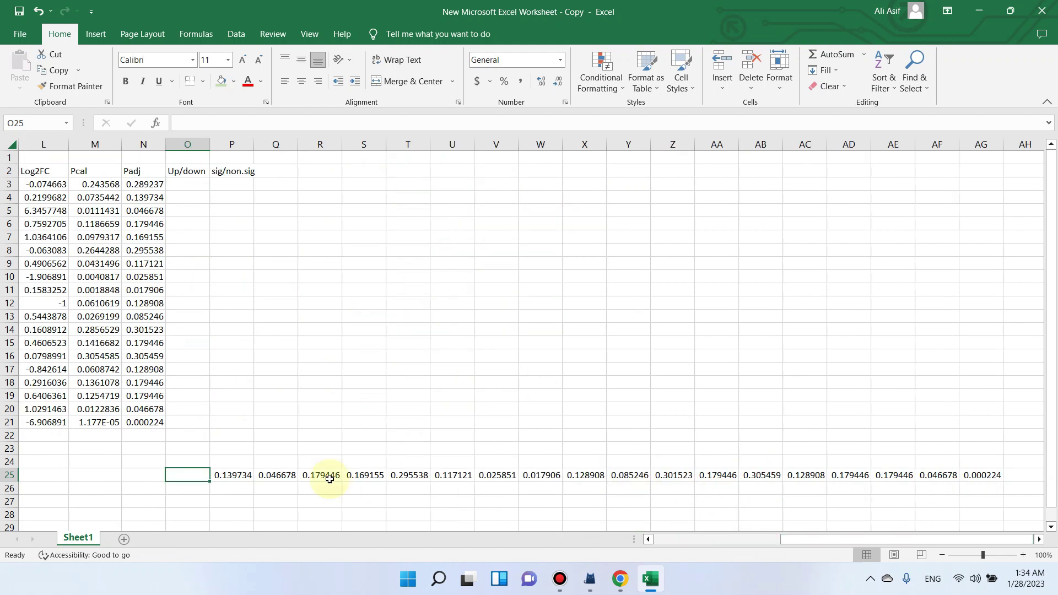
click(220, 444)
drag(201, 477, 978, 474)
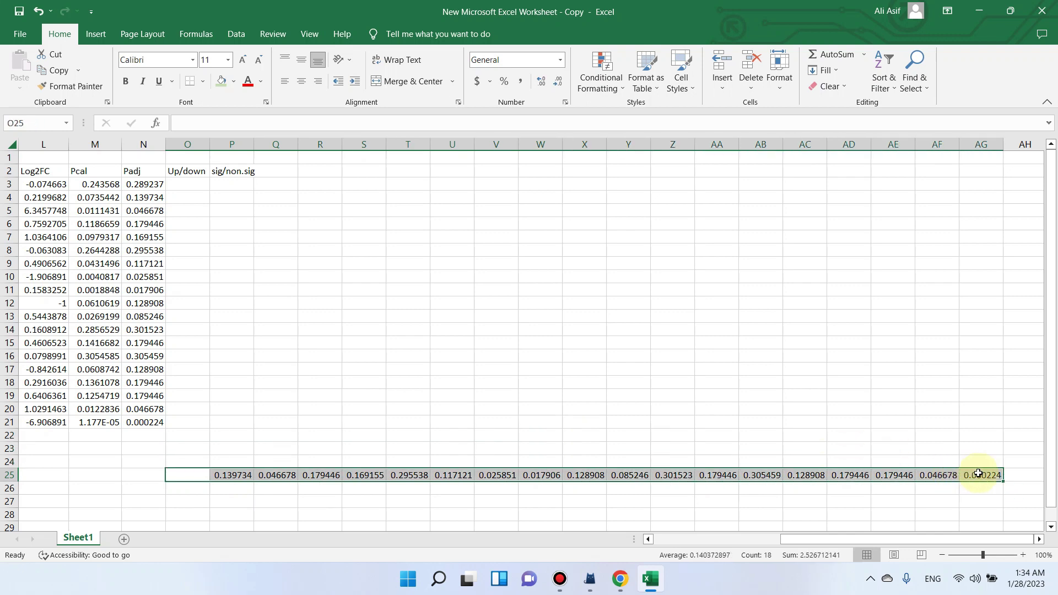
drag(842, 540, 700, 564)
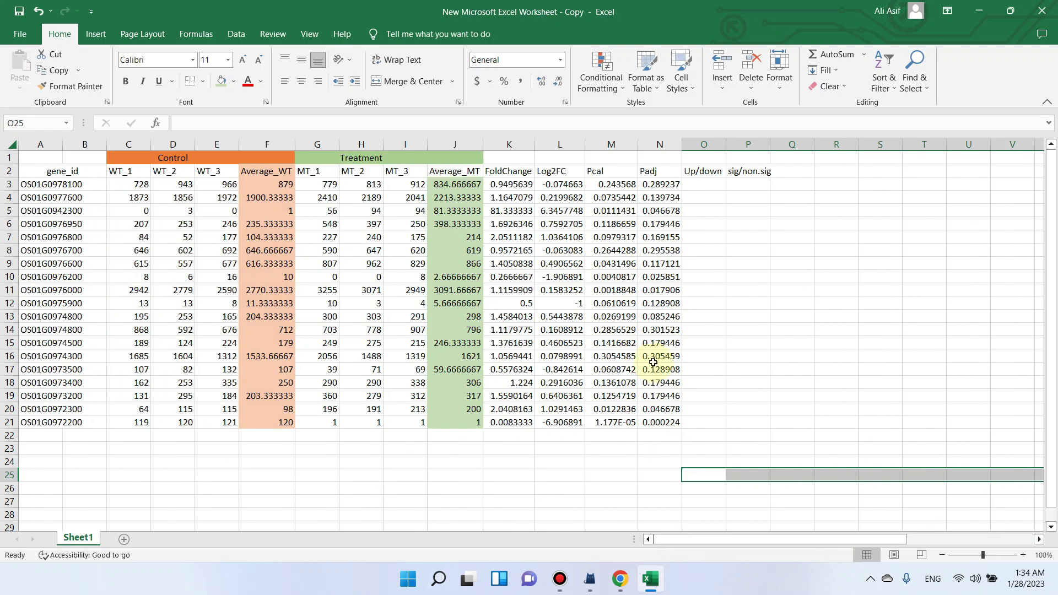
Step: Enter the regulation rule "FC>1, UP, < down" in cell L1, above the Log2FC header
click(663, 188)
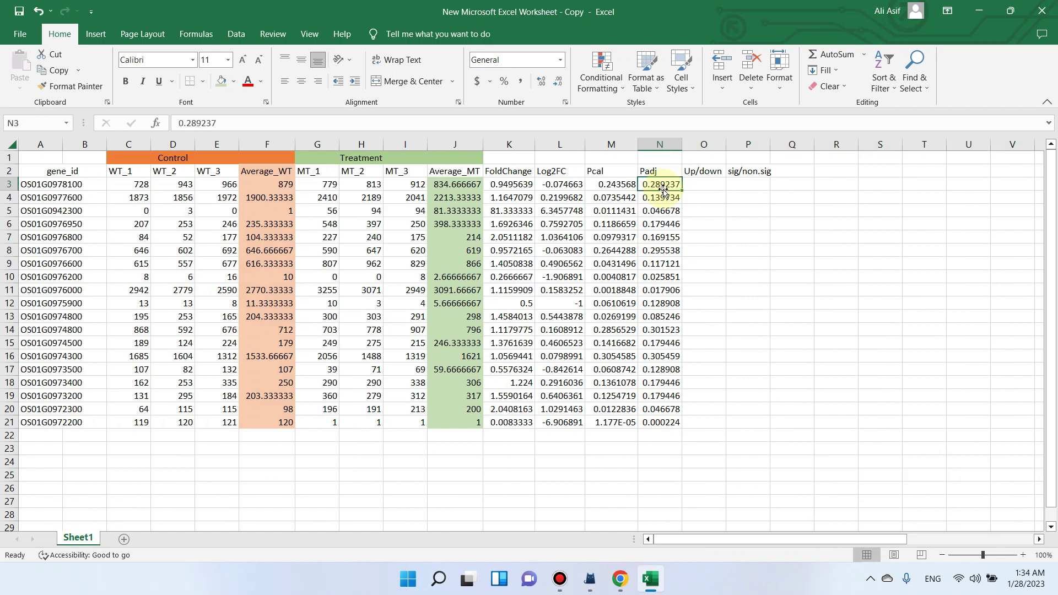
click(696, 181)
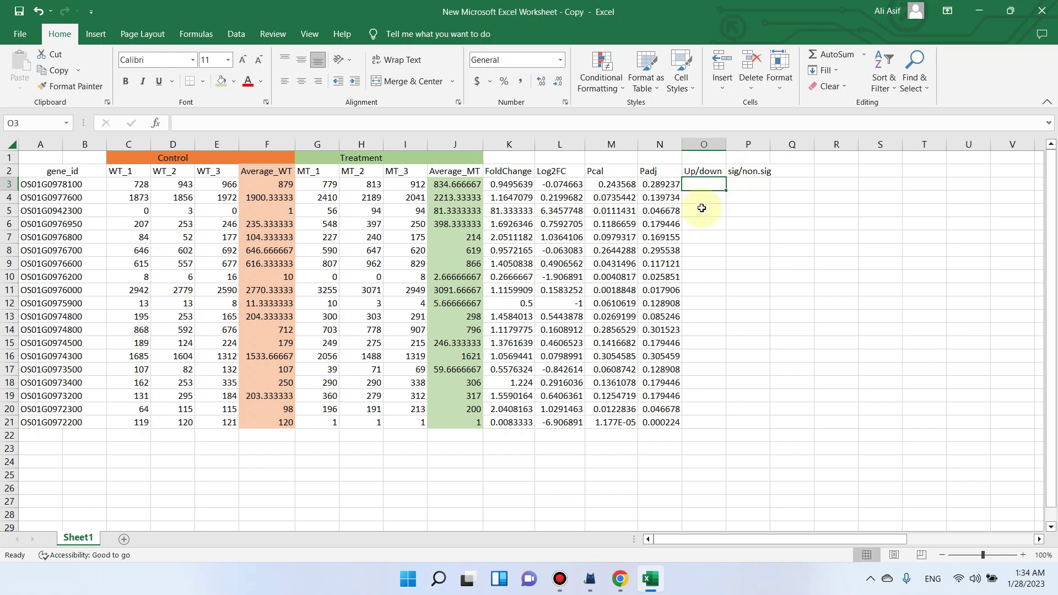
click(559, 158)
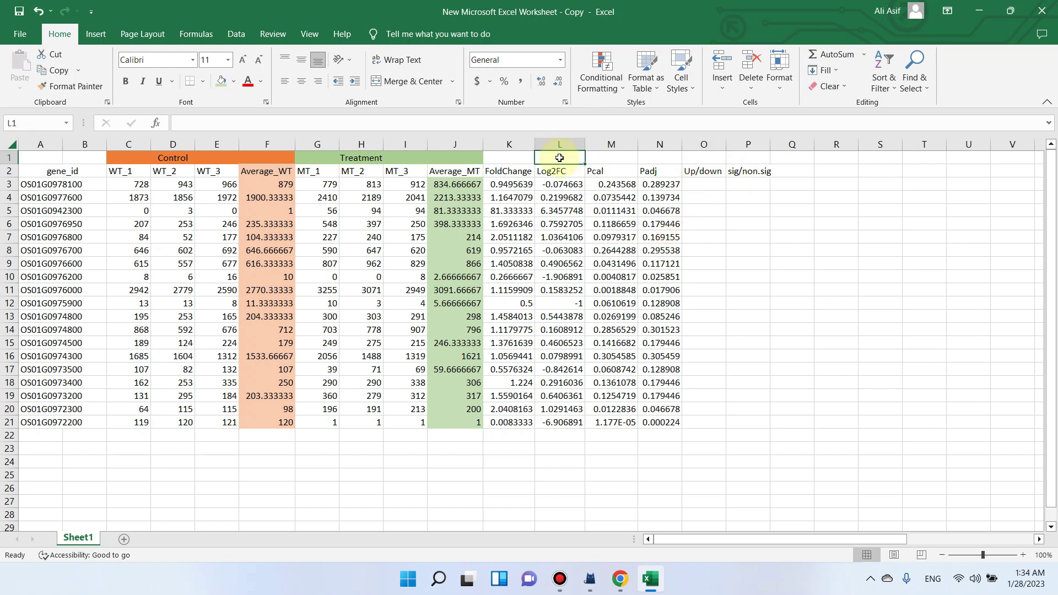
text(FC>1, UP, < down)
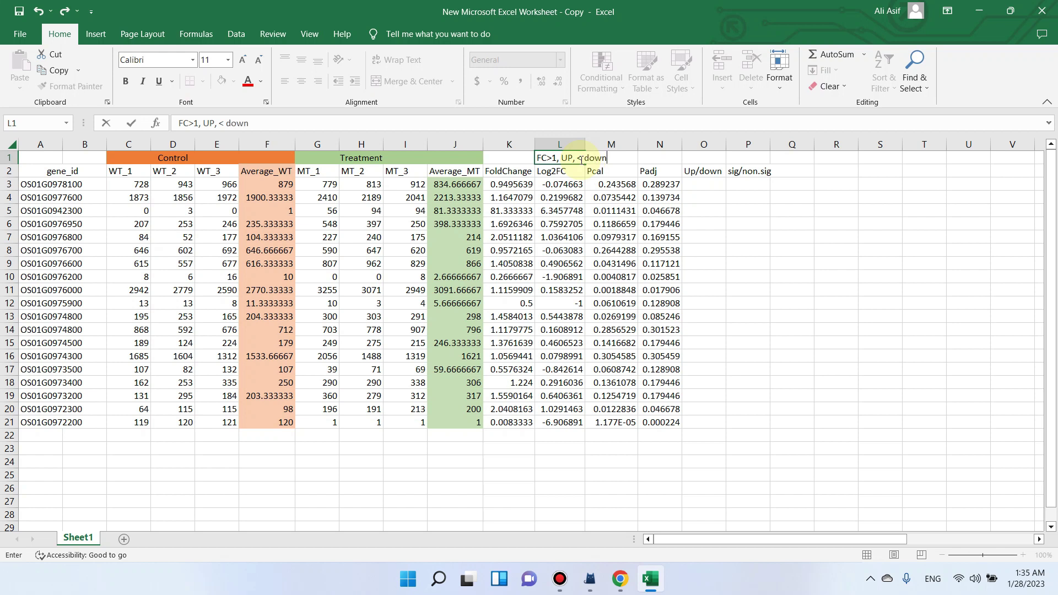
click(778, 323)
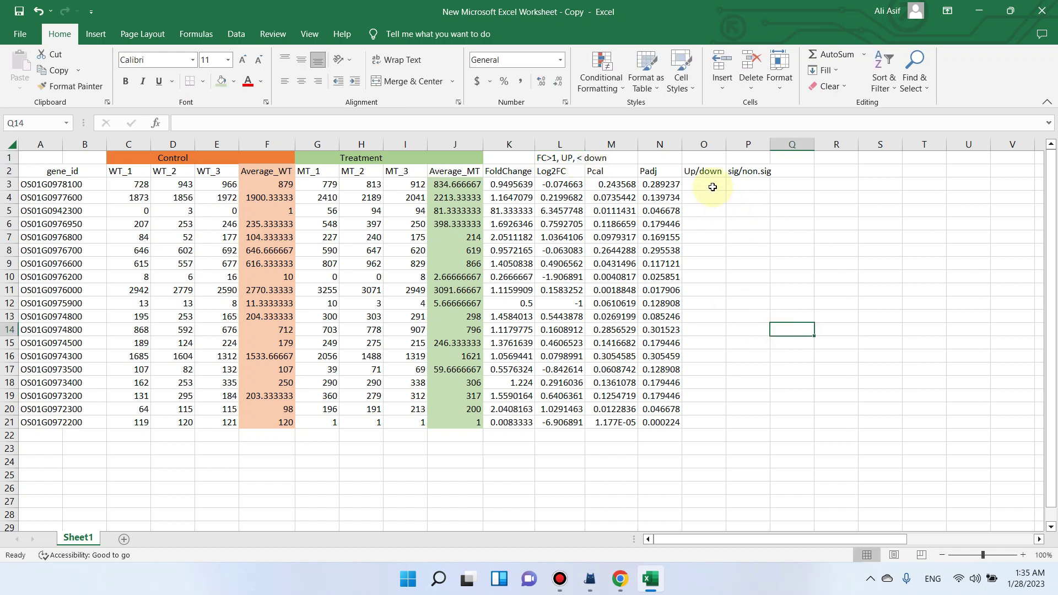
Step: Enter the formula =IF(K3>1, "Up", "Down") in O3 to label the first gene's regulation from its fold change
click(712, 186)
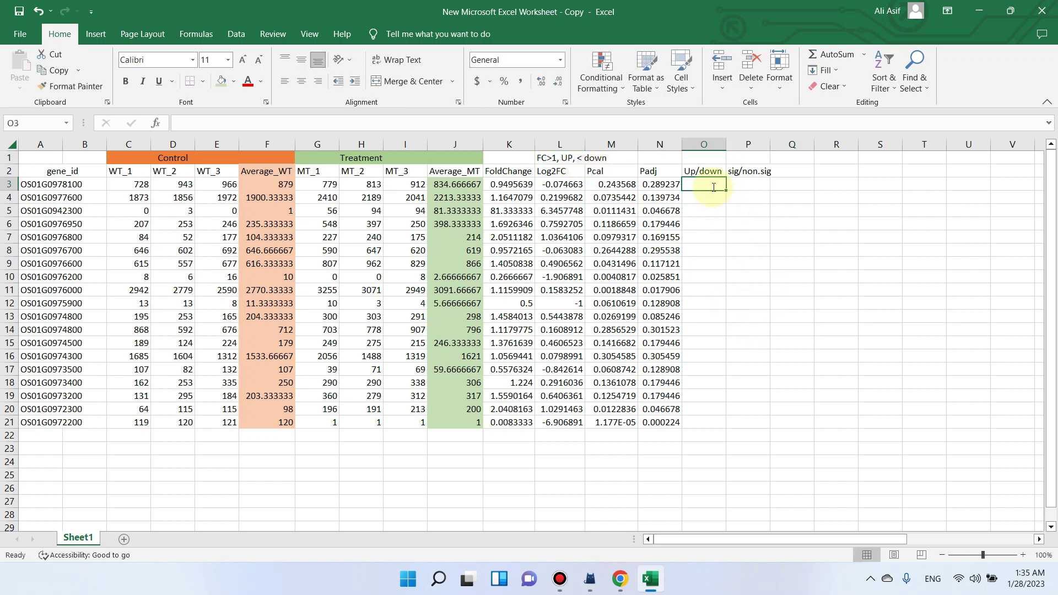
text(=IF)
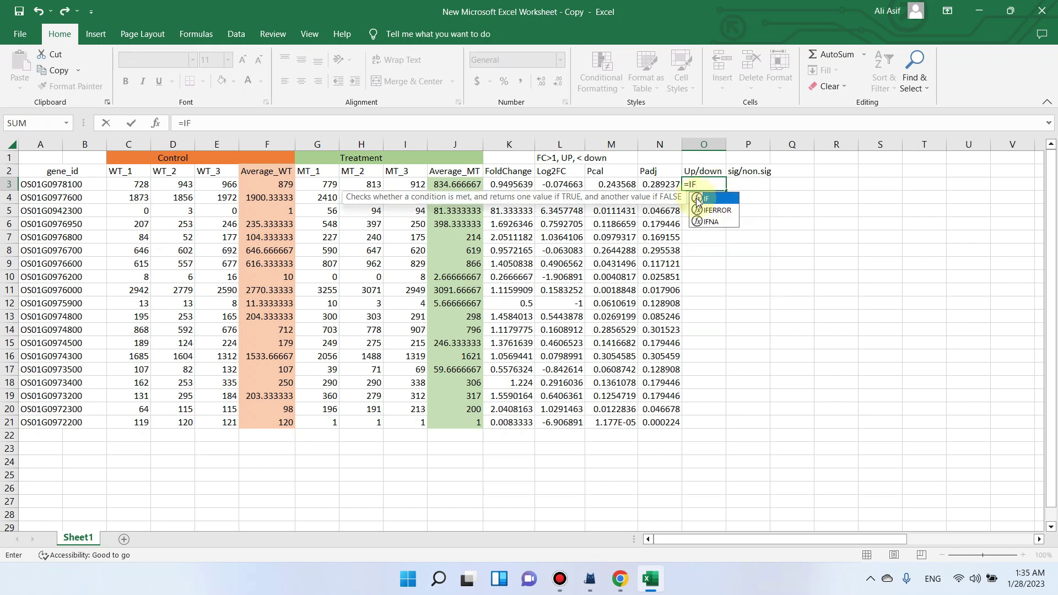
text(()
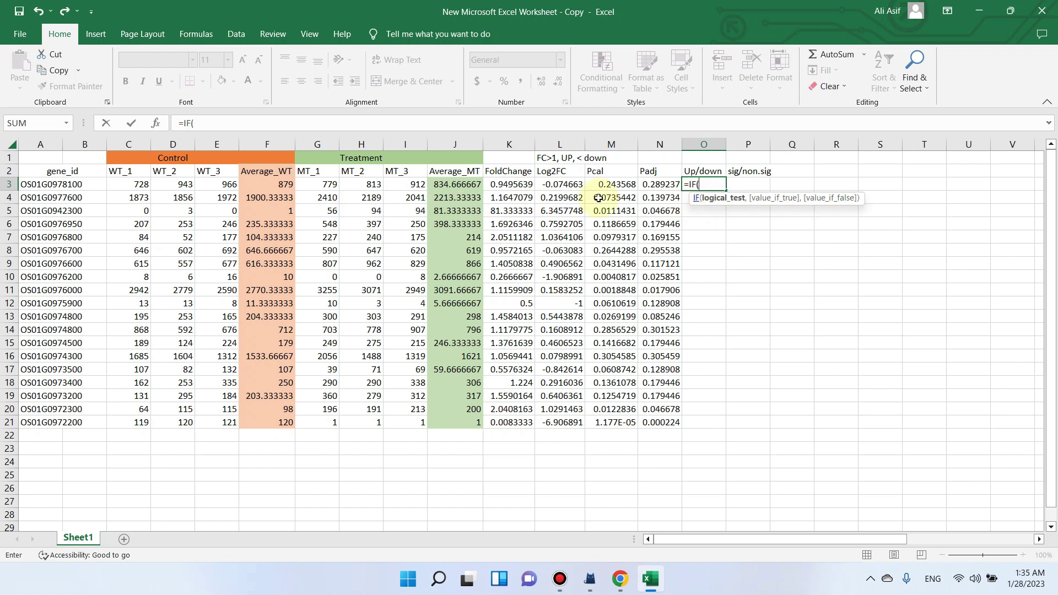
click(508, 185)
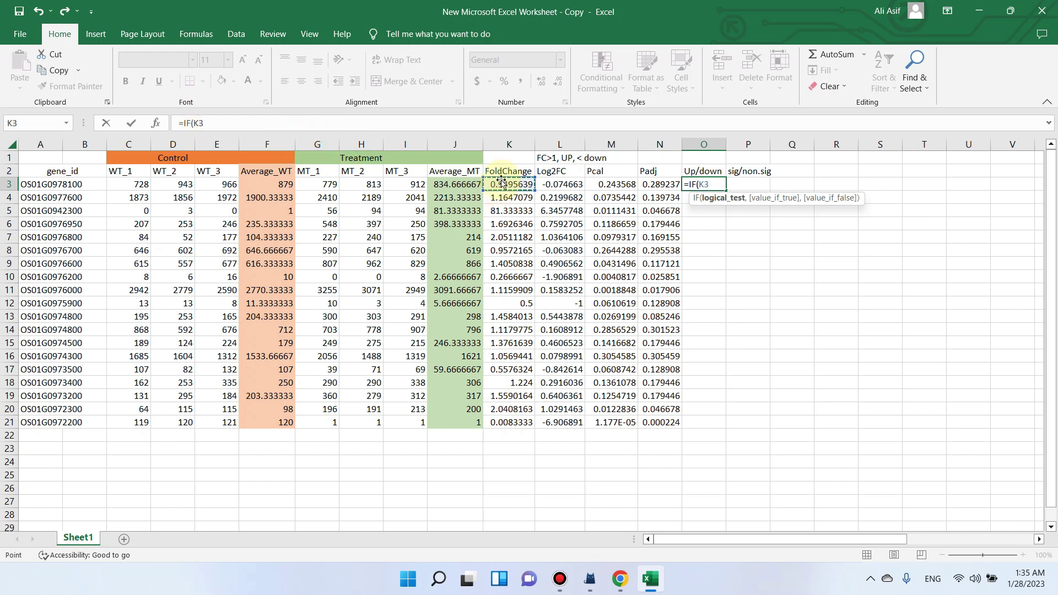
click(242, 122)
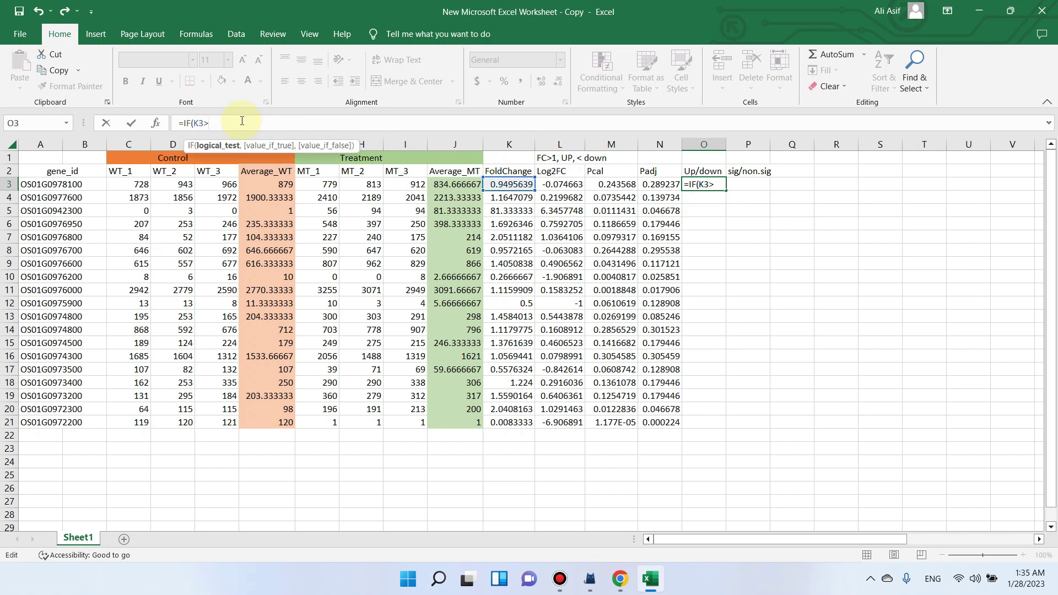
text(>1,)
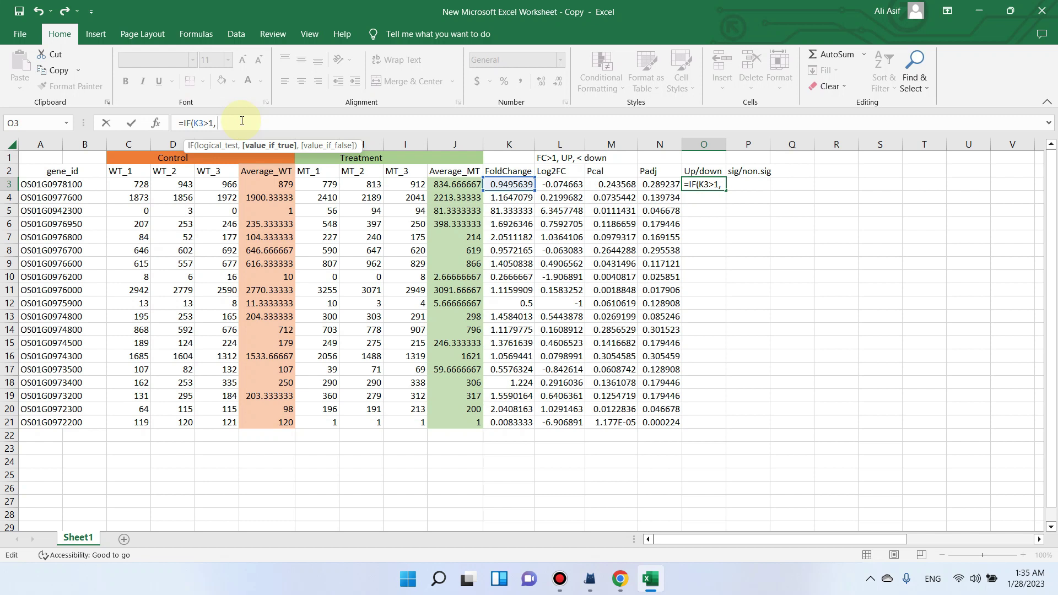
text( "Up",)
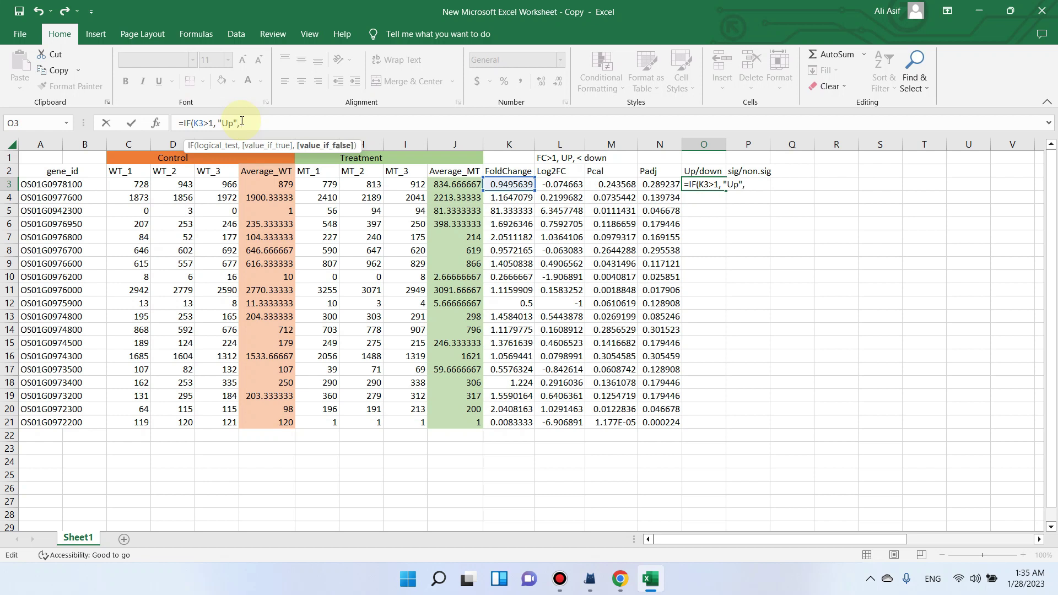
text( "Down"))
key(Return)
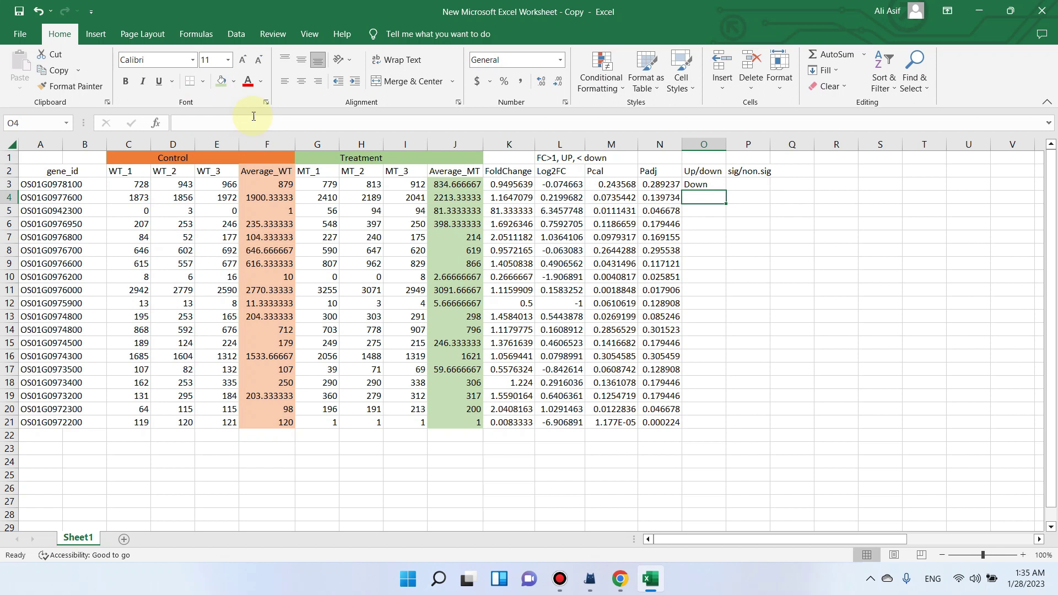
Step: Fill the Up/down formula from O3 down through O21 for all genes
click(720, 186)
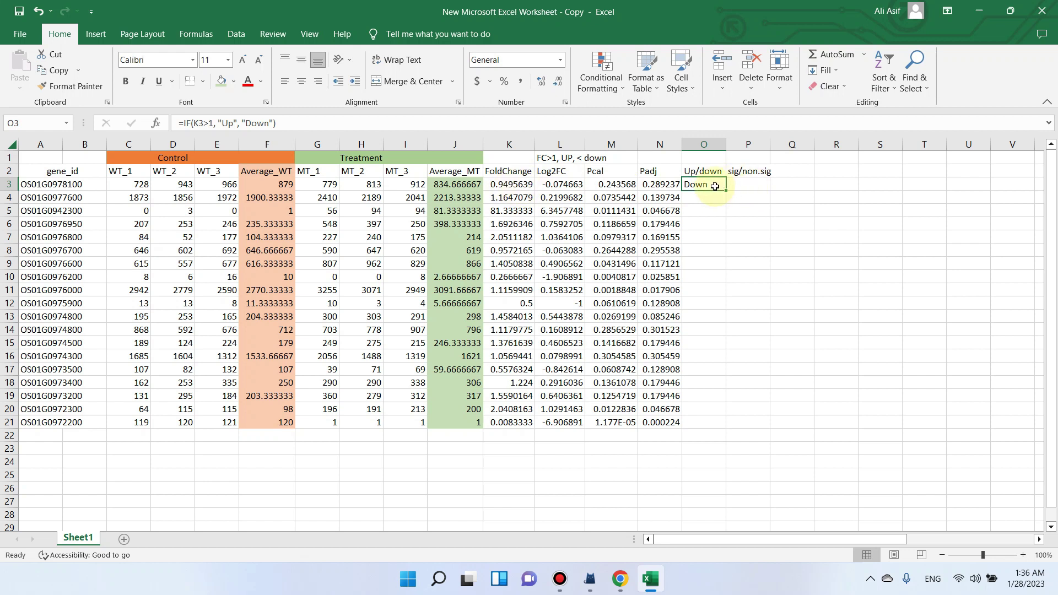
click(512, 185)
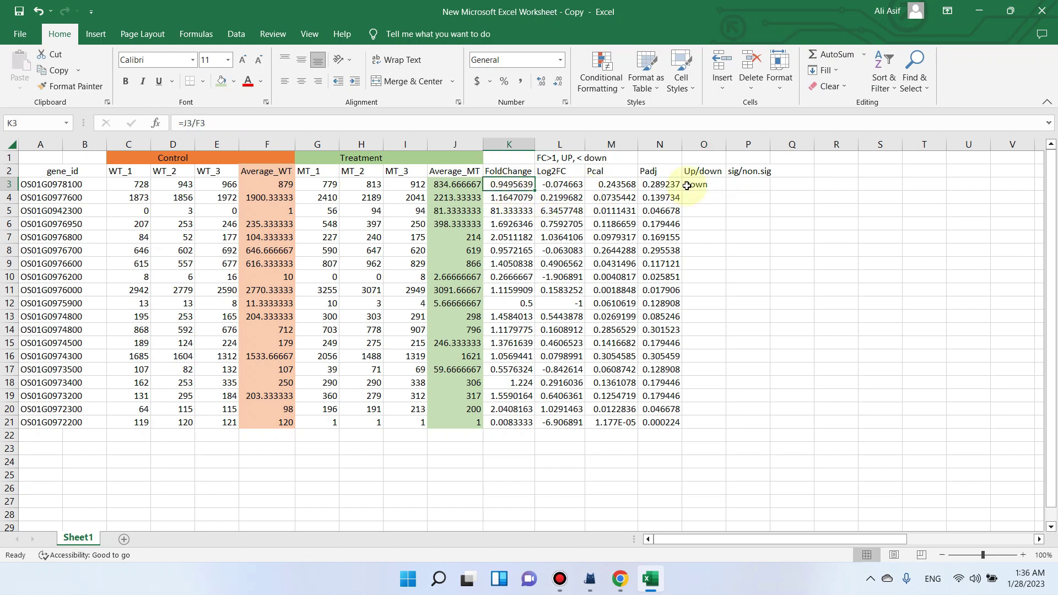
click(710, 191)
drag(730, 193, 736, 425)
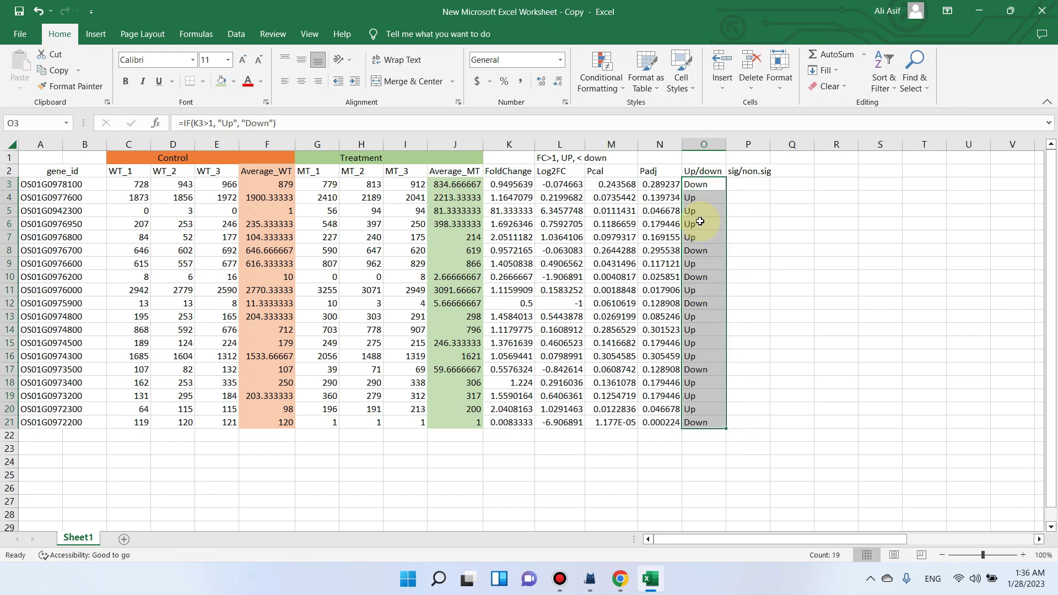
click(710, 236)
click(708, 264)
click(708, 290)
click(709, 330)
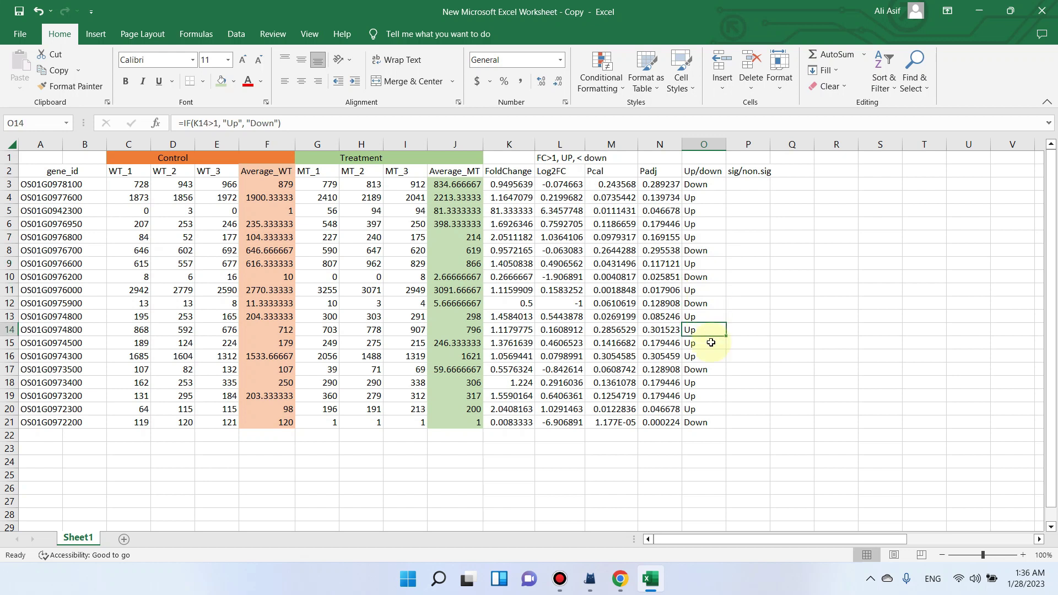
Step: Enter the significance rule "Padj<0.05" in cell N1, above the Padj header
click(753, 193)
click(748, 173)
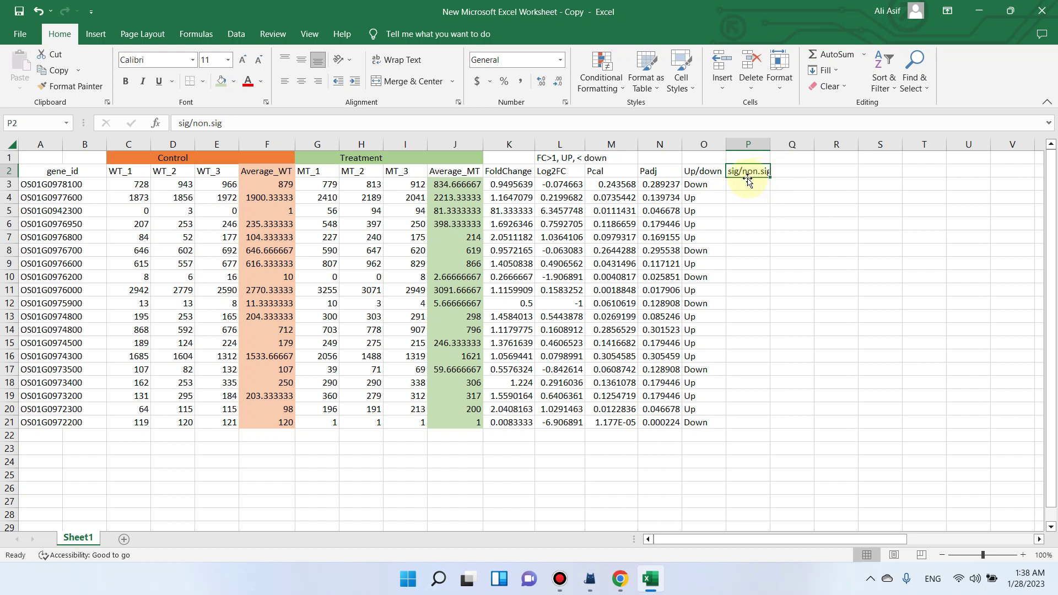
click(674, 159)
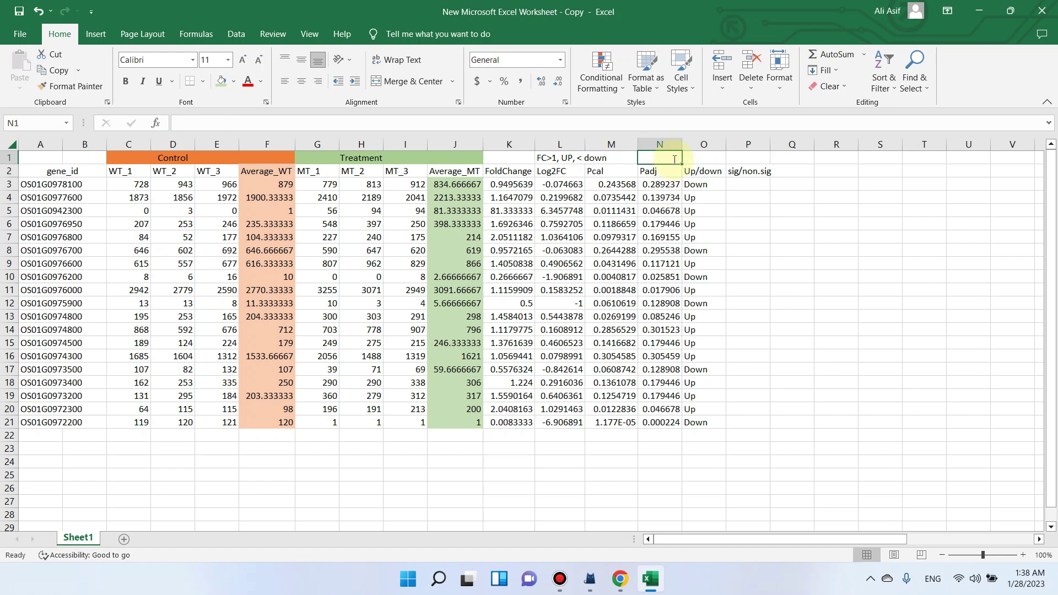
text(Padj)
key(ctrl+Return)
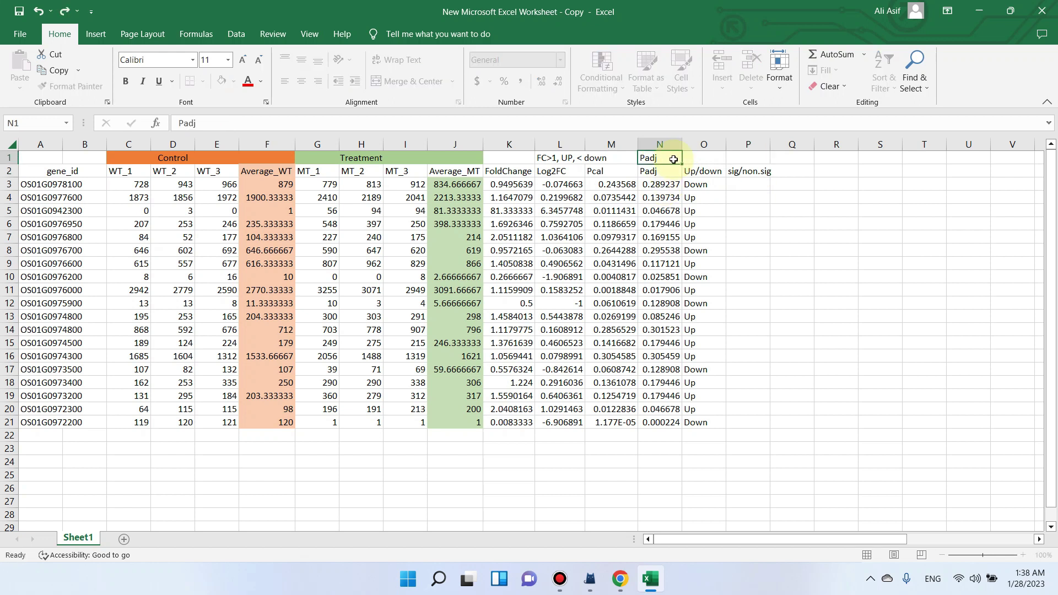
click(212, 121)
text(<0)
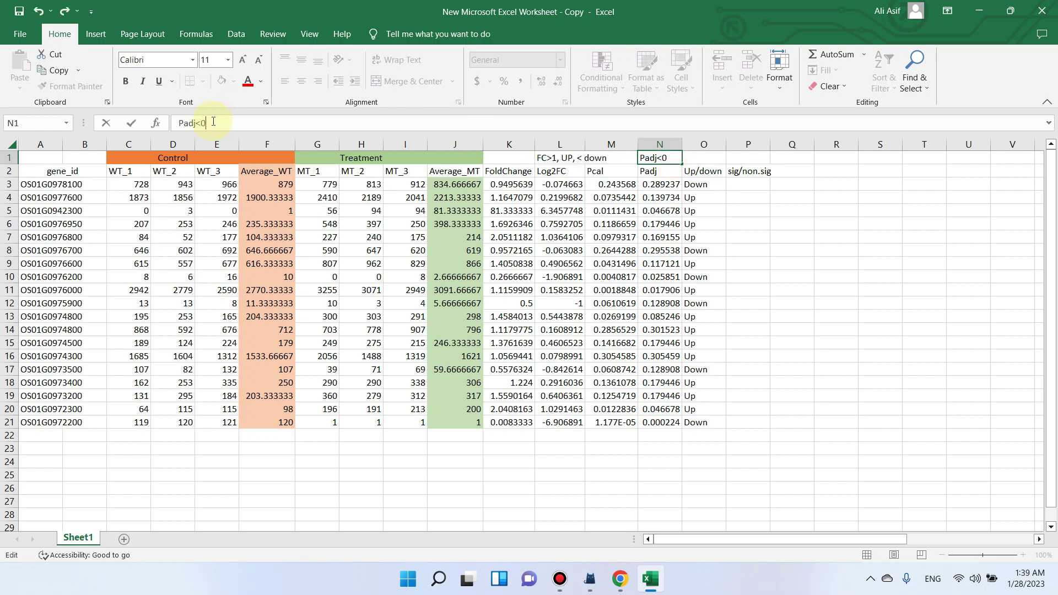
text(.05)
click(756, 194)
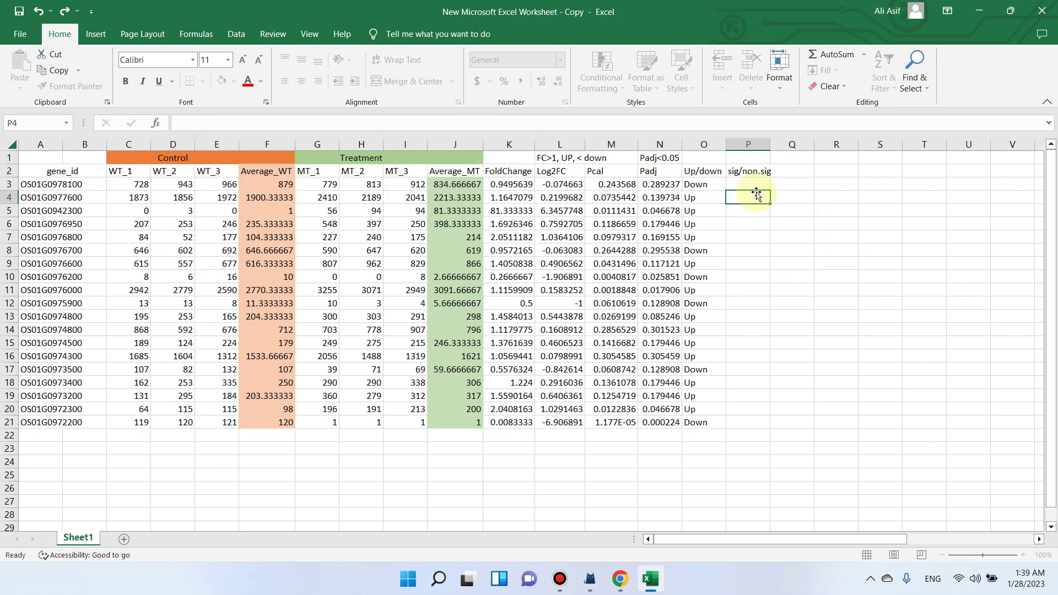
click(661, 159)
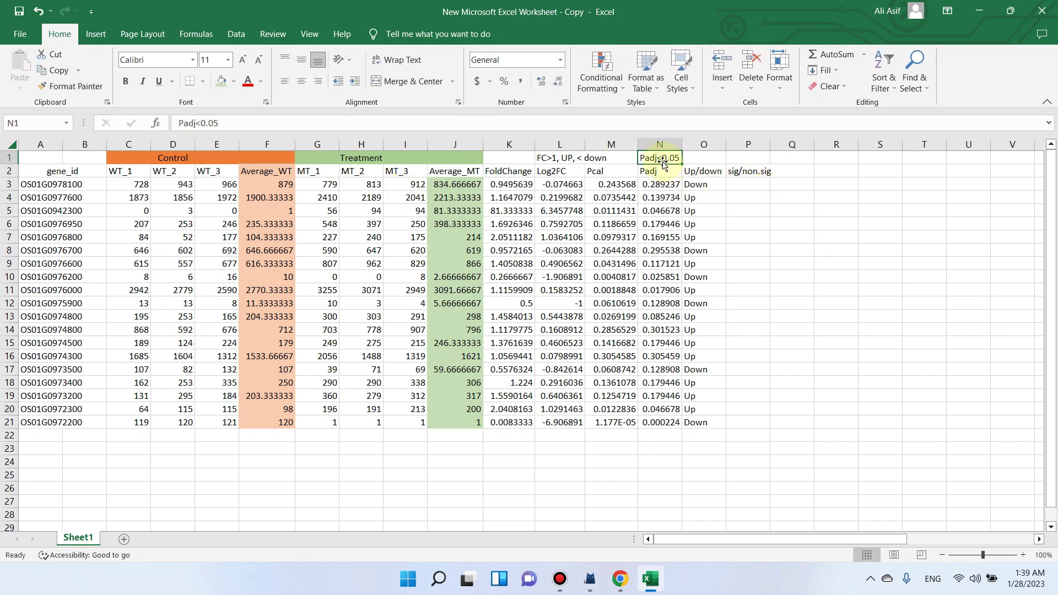
click(664, 183)
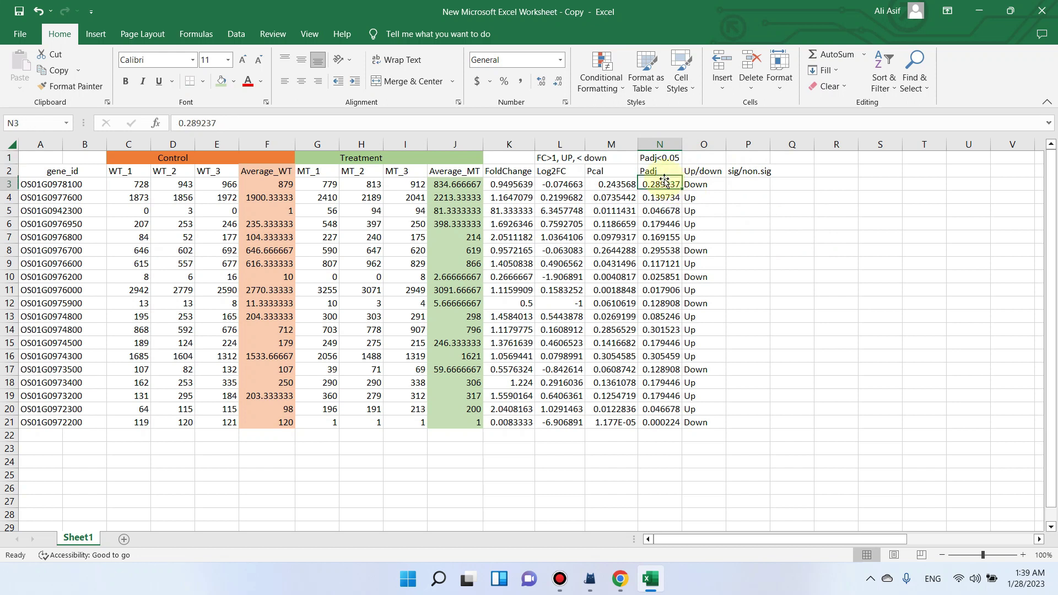
click(662, 172)
drag(682, 177, 637, 419)
key(ctrl+z)
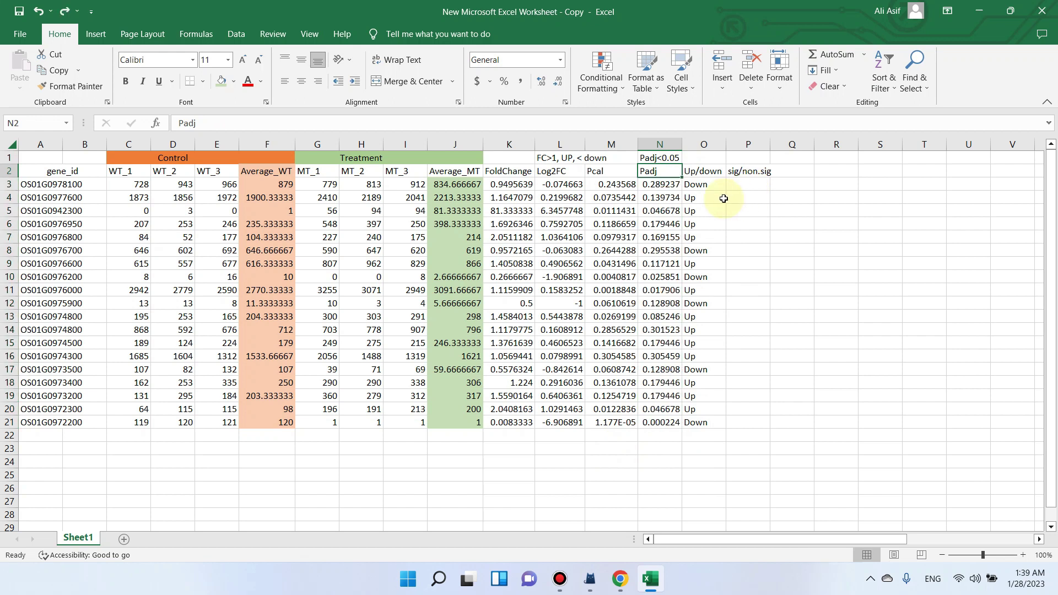
Step: Enter the formula =IF(N3<0.05, "Significant", "Non-significant") in P3 to classify the first gene by its adjusted p-value
click(761, 184)
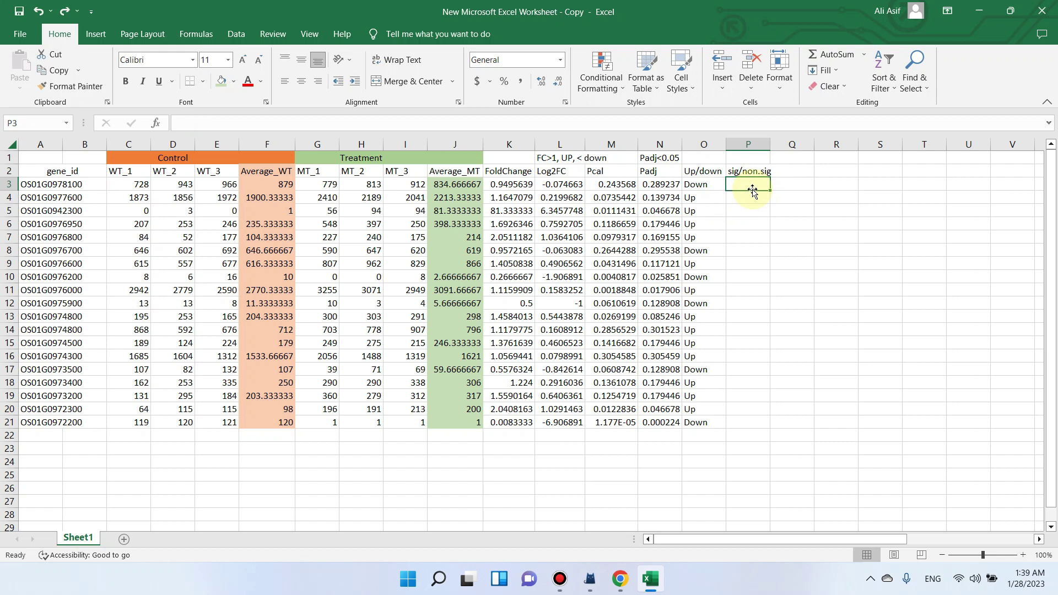
text(=)
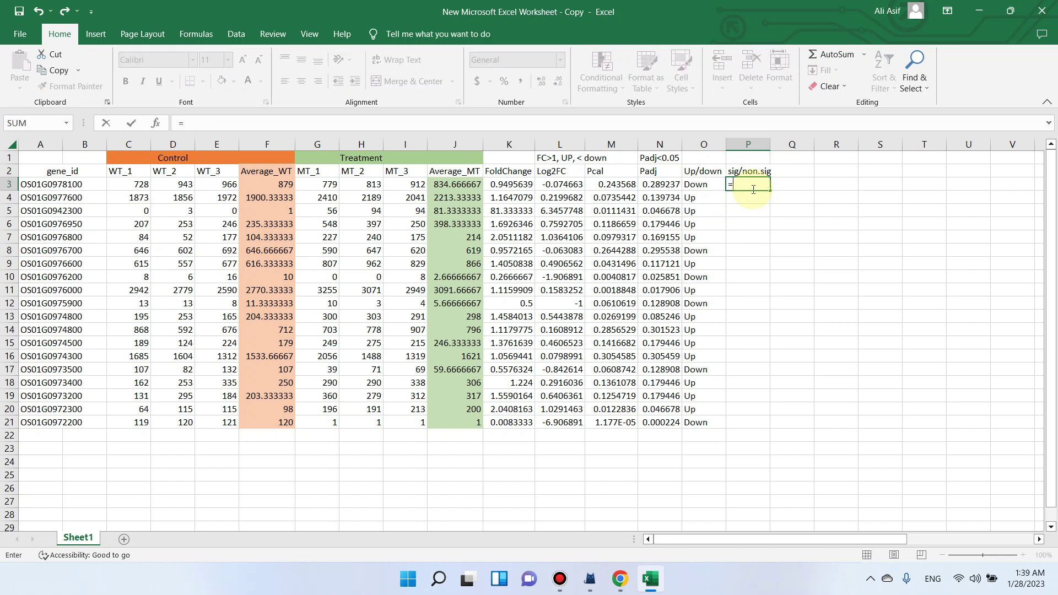
text(=if)
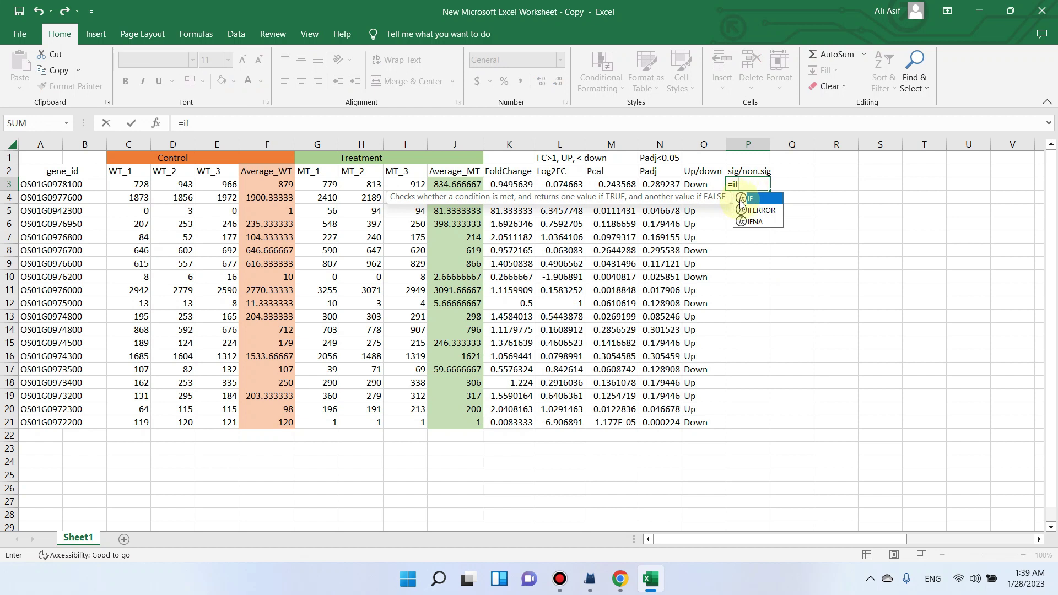
double_click(744, 200)
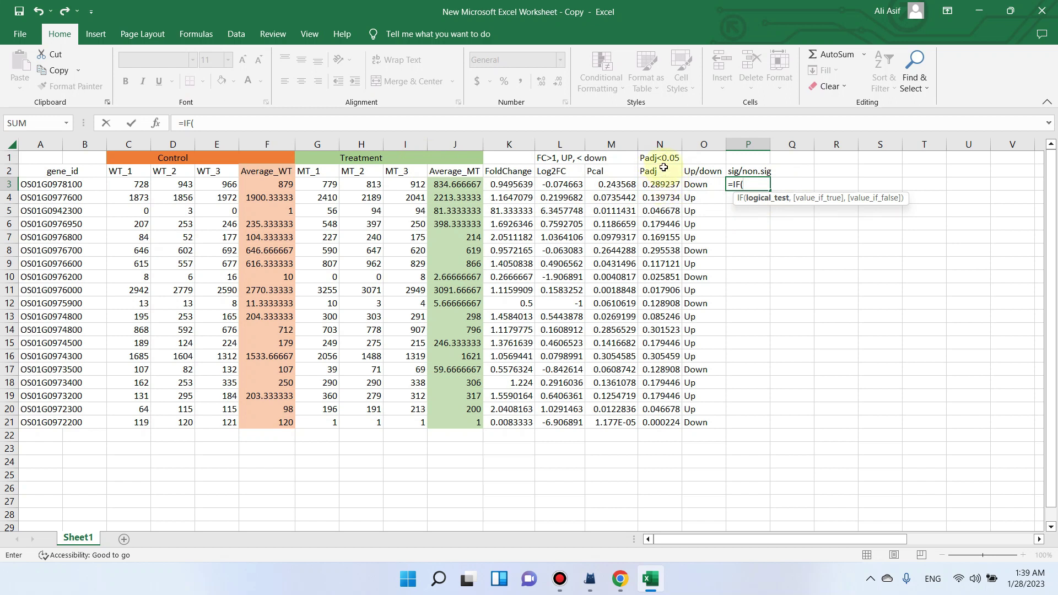
click(667, 184)
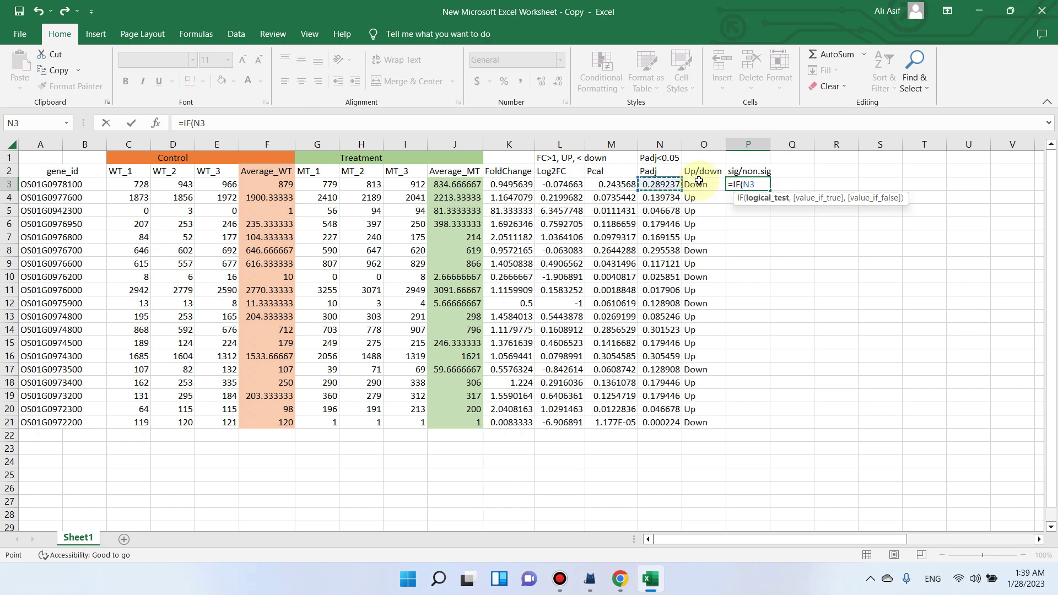
click(330, 122)
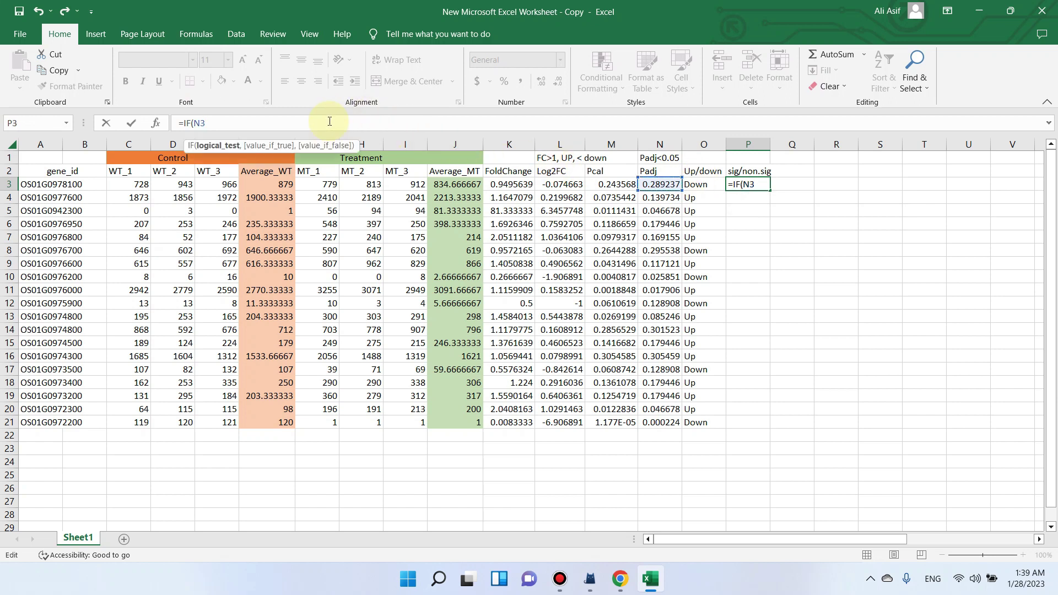
text(<0.05, )
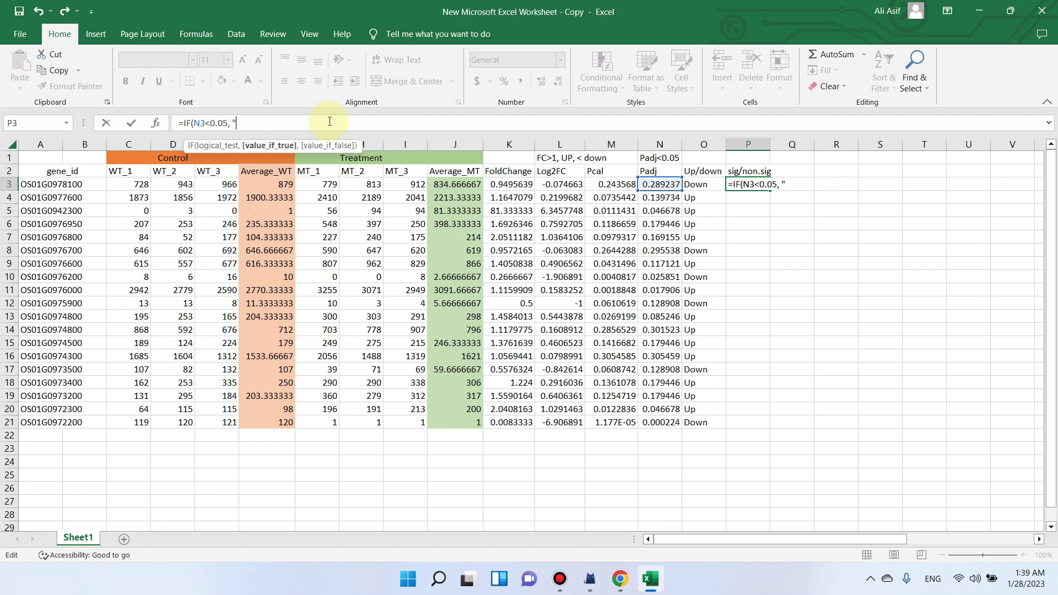
text("Sif)
key(BackSpace)
text(gnic)
key(BackSpace)
text(ficant", ")
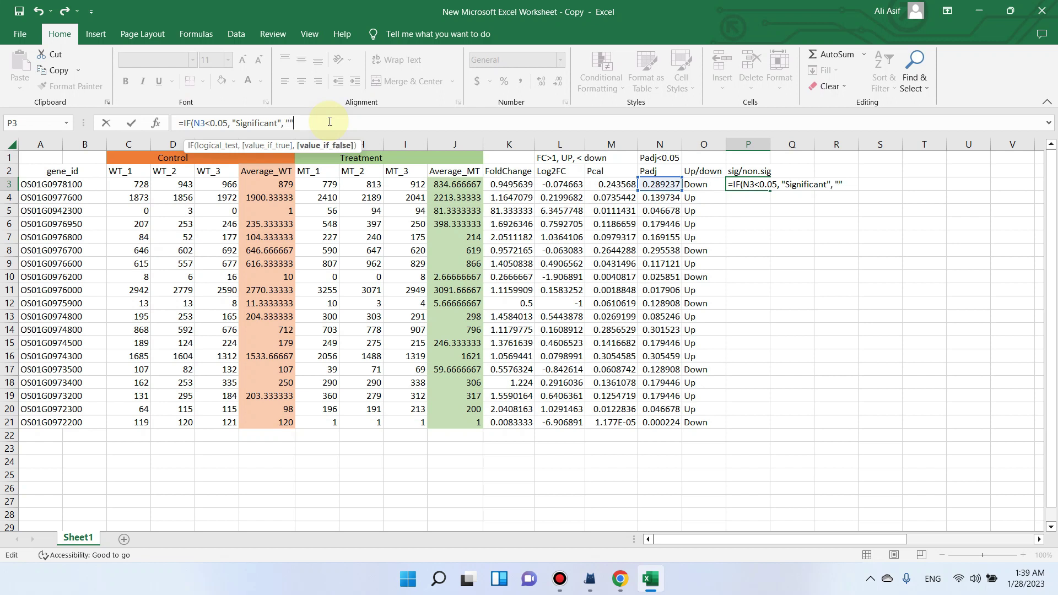
text(Non-significant")
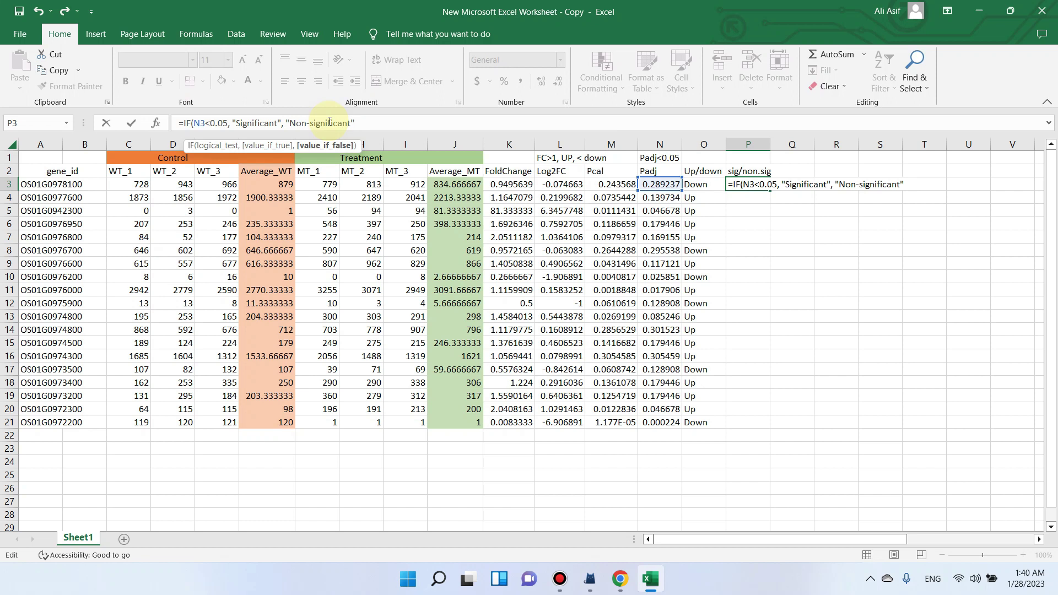
text())
key(Return)
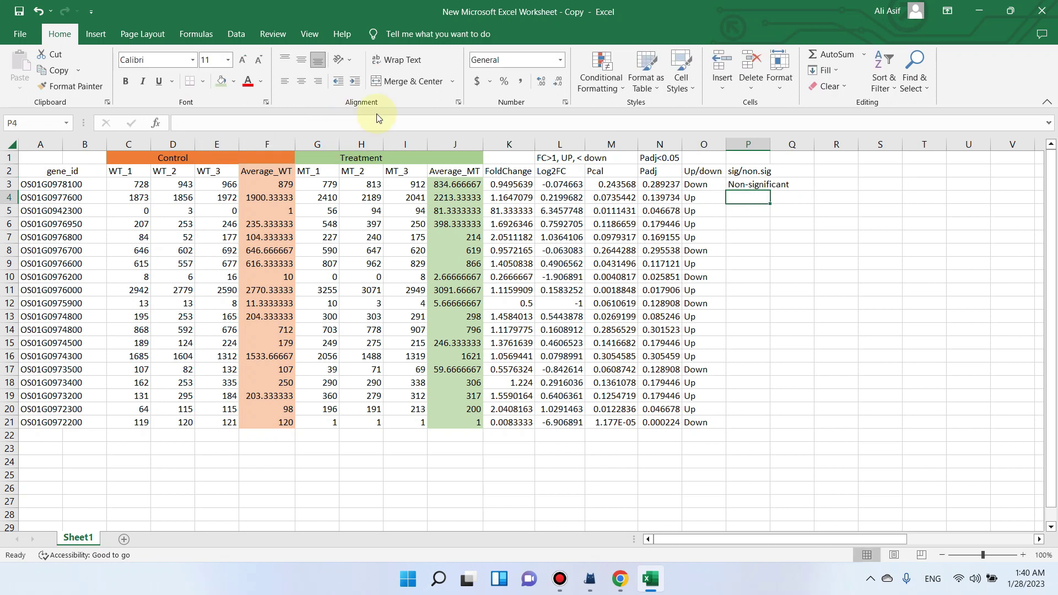
Step: Fill the sig/non.sig formula from P3 down through P21 for all genes
click(709, 183)
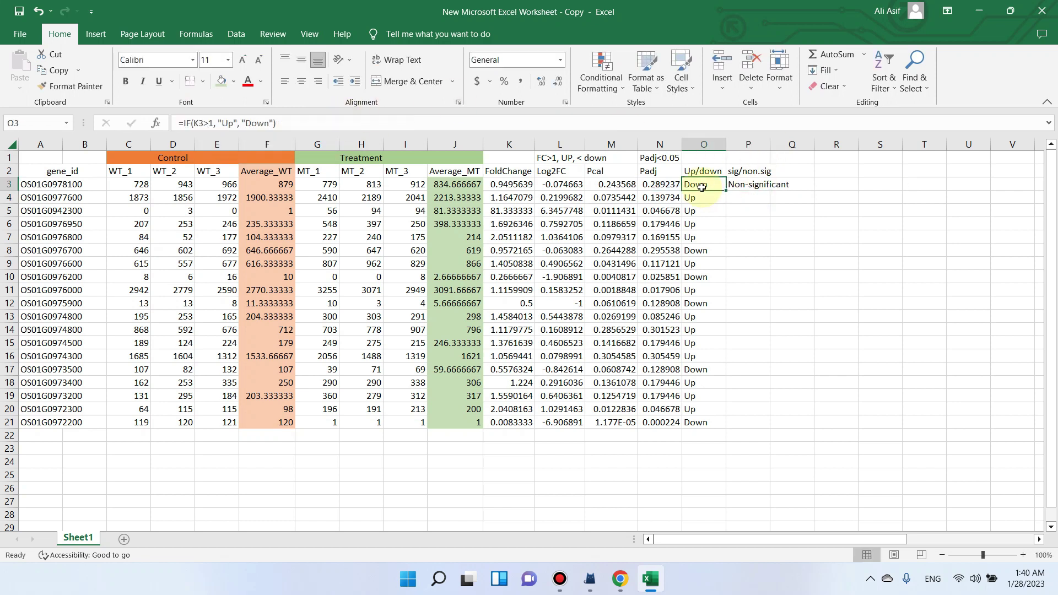
click(741, 185)
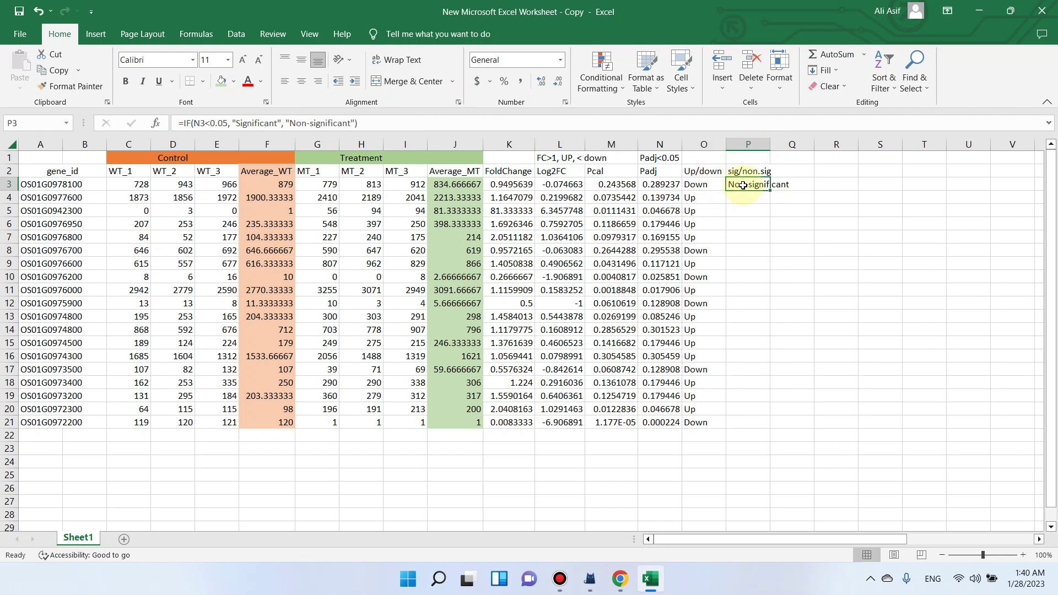
click(710, 186)
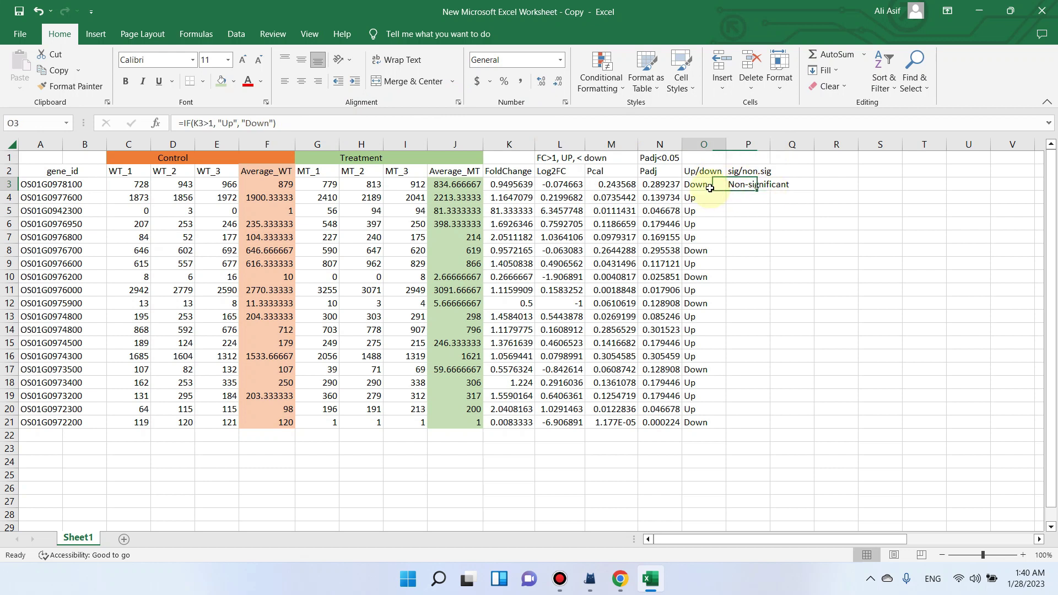
click(739, 185)
drag(769, 191, 751, 424)
click(833, 209)
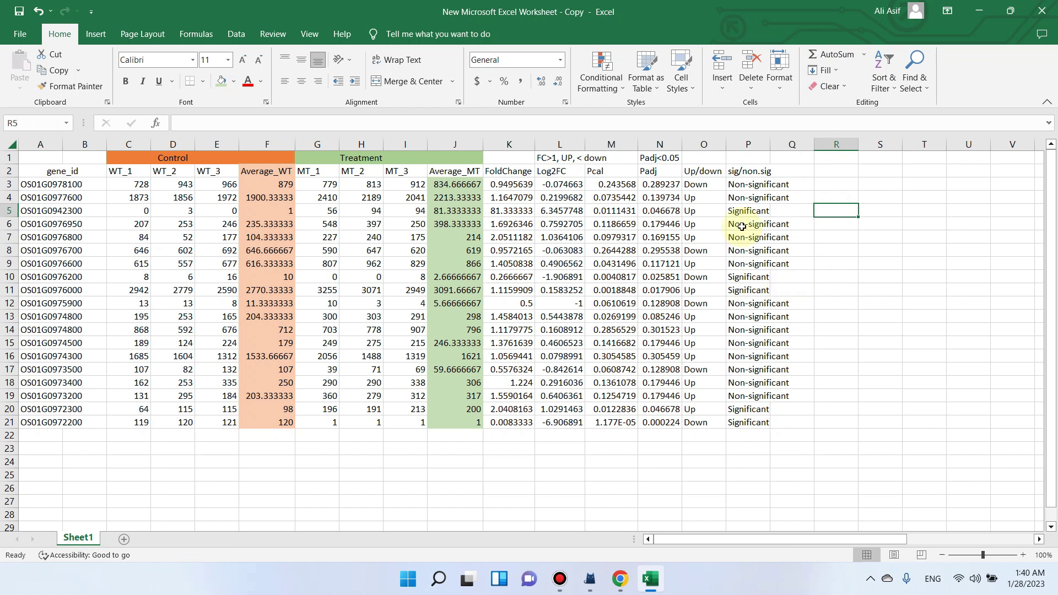
click(754, 211)
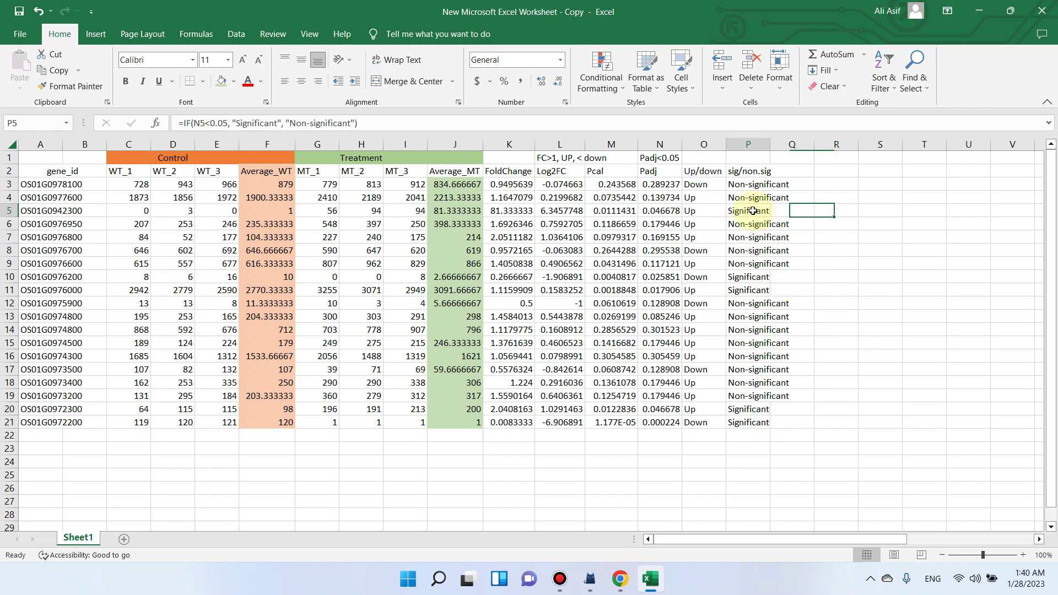
Step: Compare the sig/non.sig result with the Up/down regulation for the genes in rows 5, 10 and 11
click(754, 277)
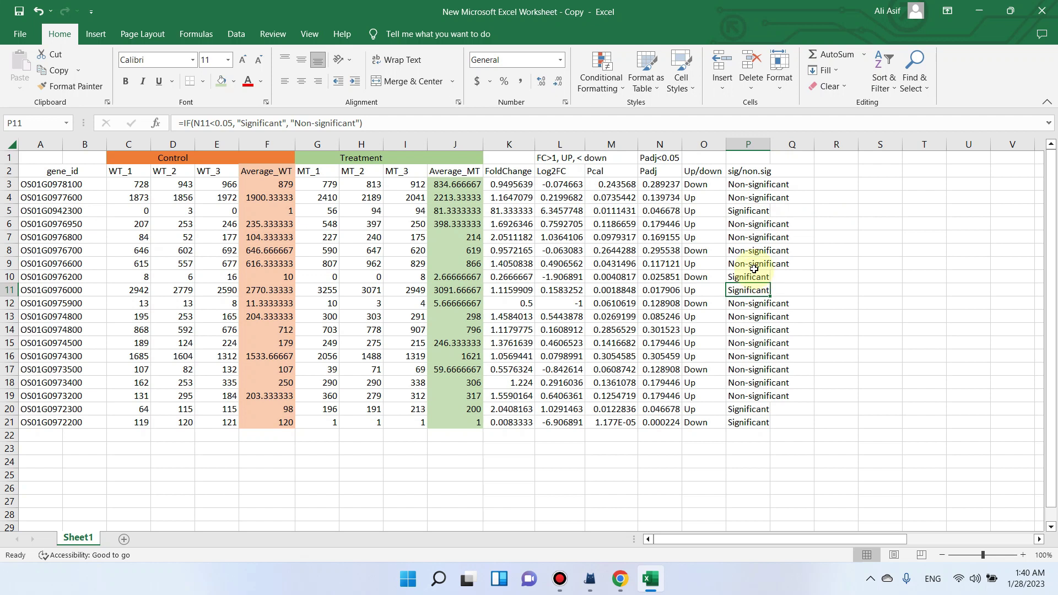
click(750, 211)
click(699, 210)
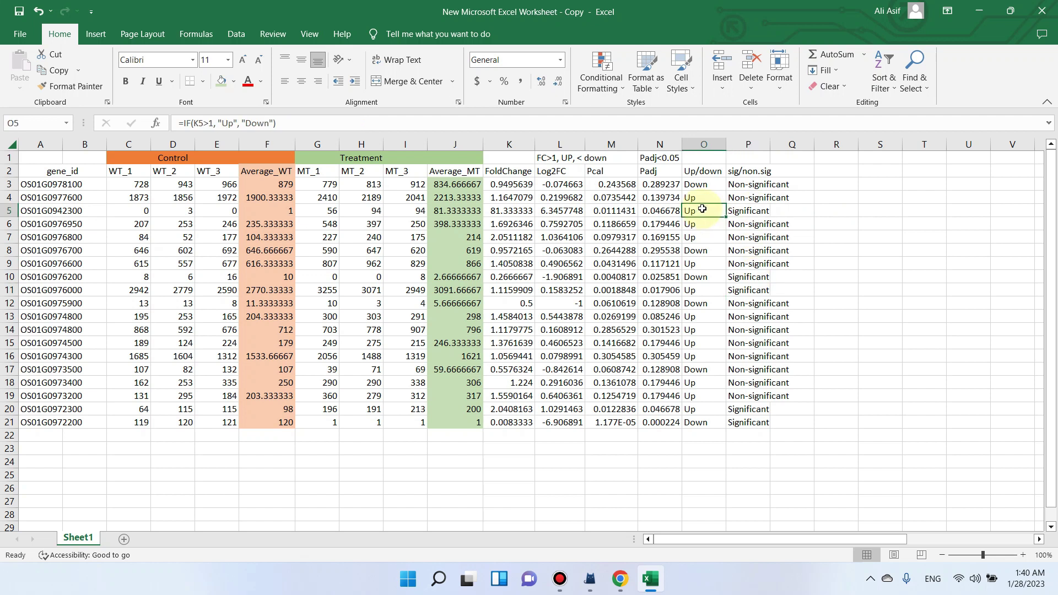
click(760, 277)
click(695, 277)
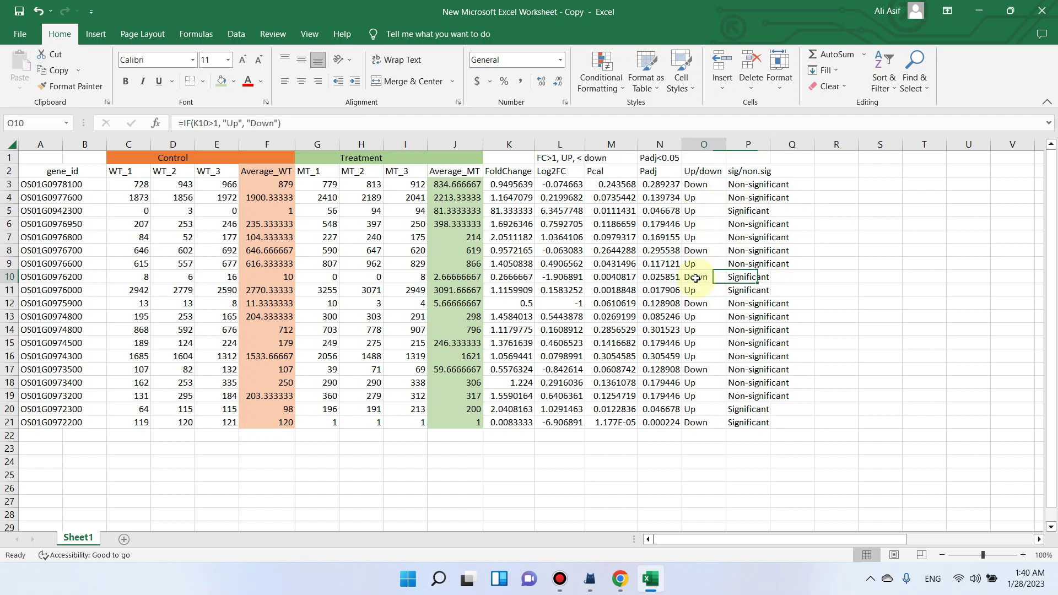
click(737, 292)
click(703, 291)
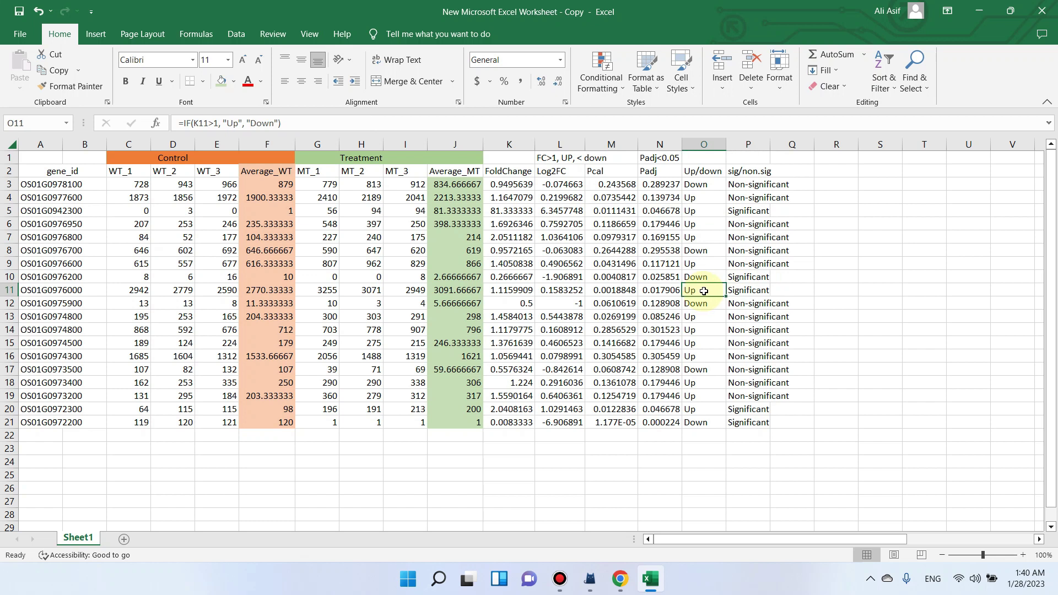
click(750, 211)
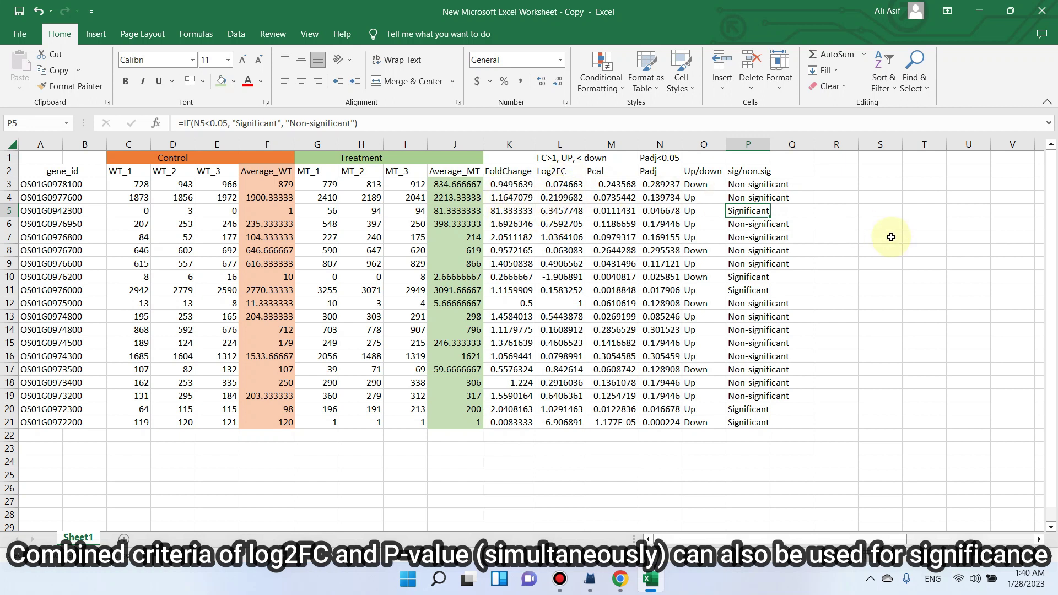
Step: Examine the Log2FC, Pcal, Padj, Up/down and sig/non.sig entries of the genes in rows 5 and 21
click(746, 172)
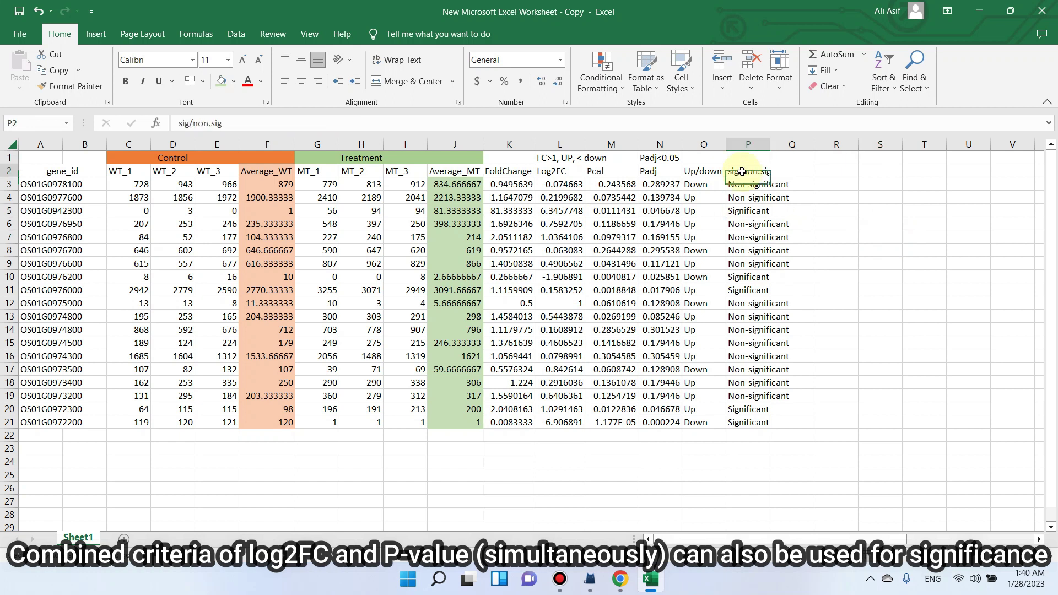
click(748, 210)
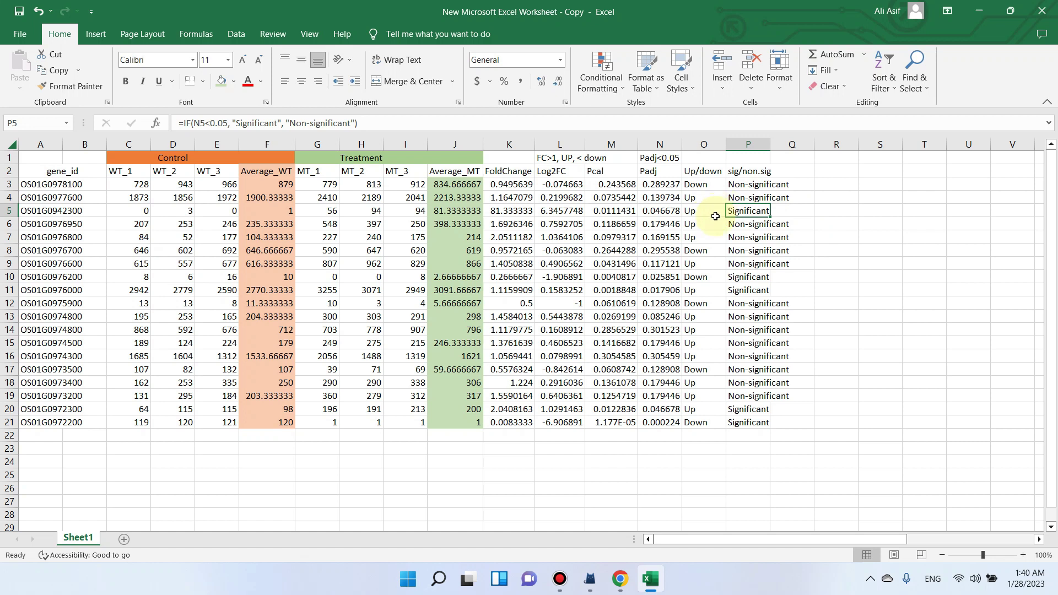
click(561, 209)
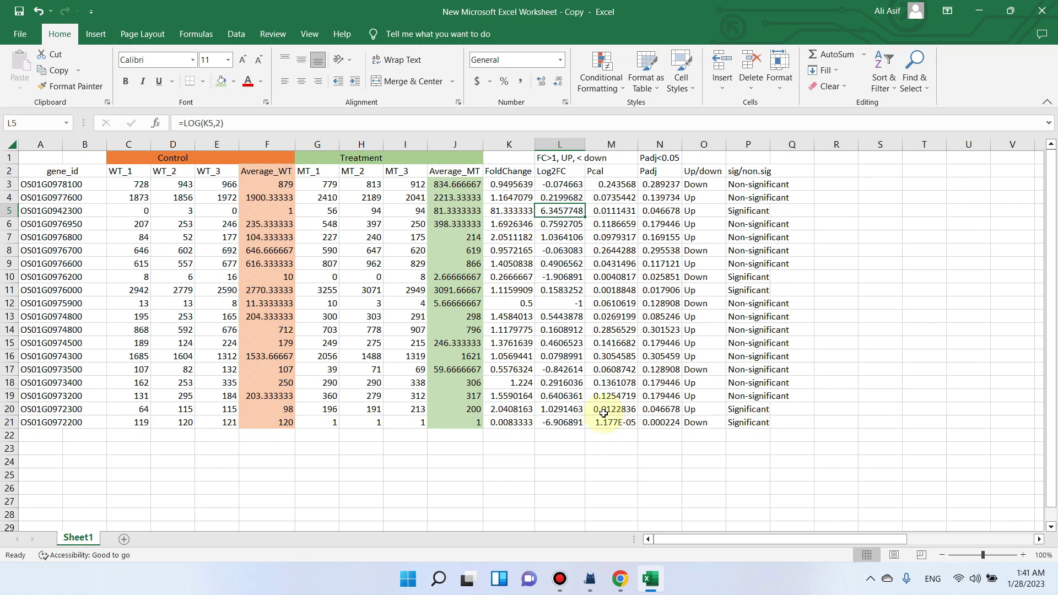
click(742, 421)
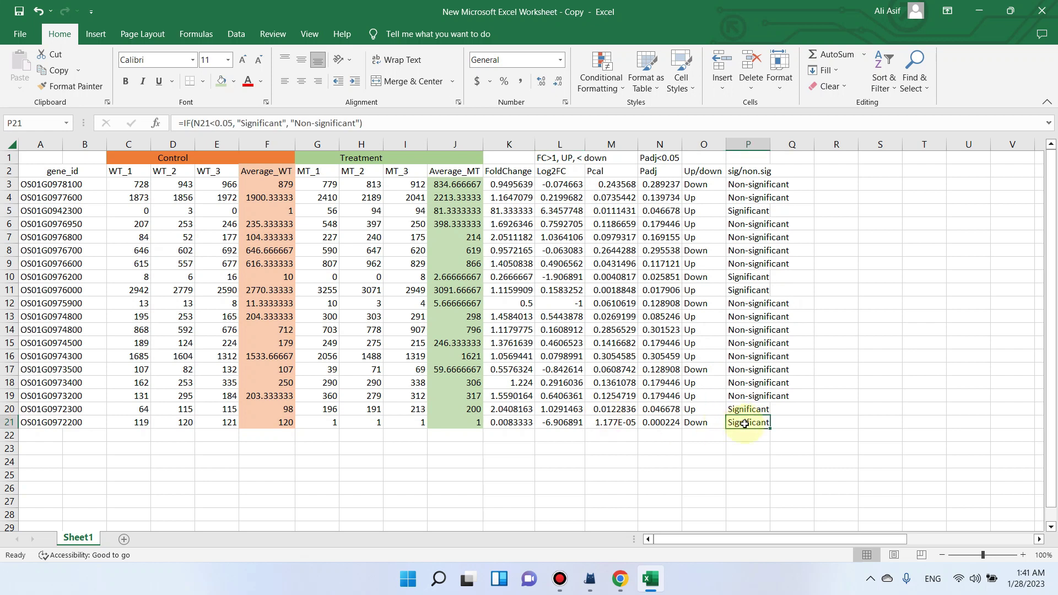
click(697, 424)
click(759, 424)
click(566, 422)
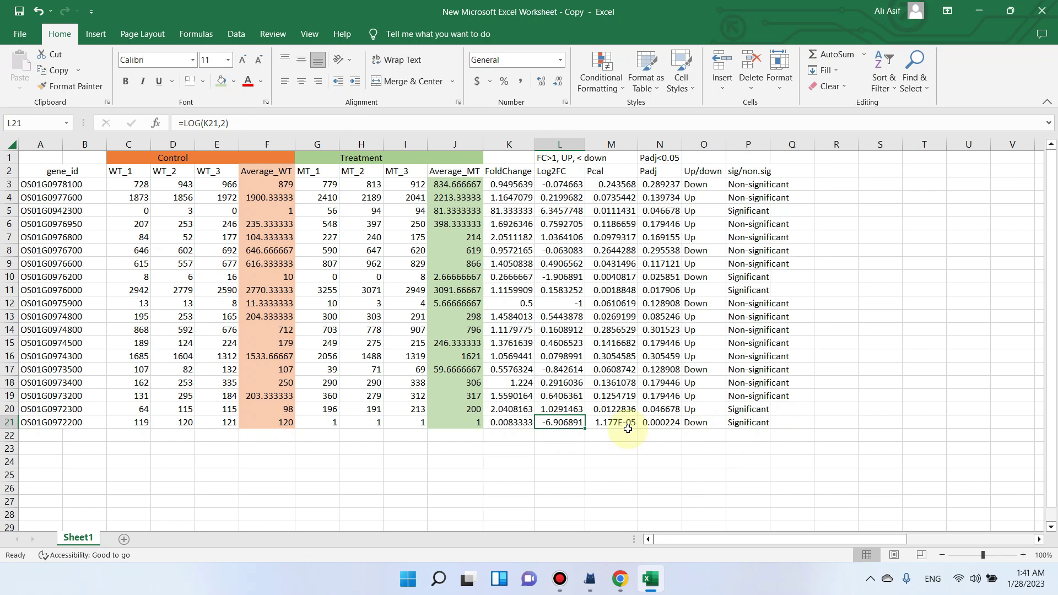
click(670, 436)
drag(577, 427, 759, 430)
drag(763, 210, 564, 210)
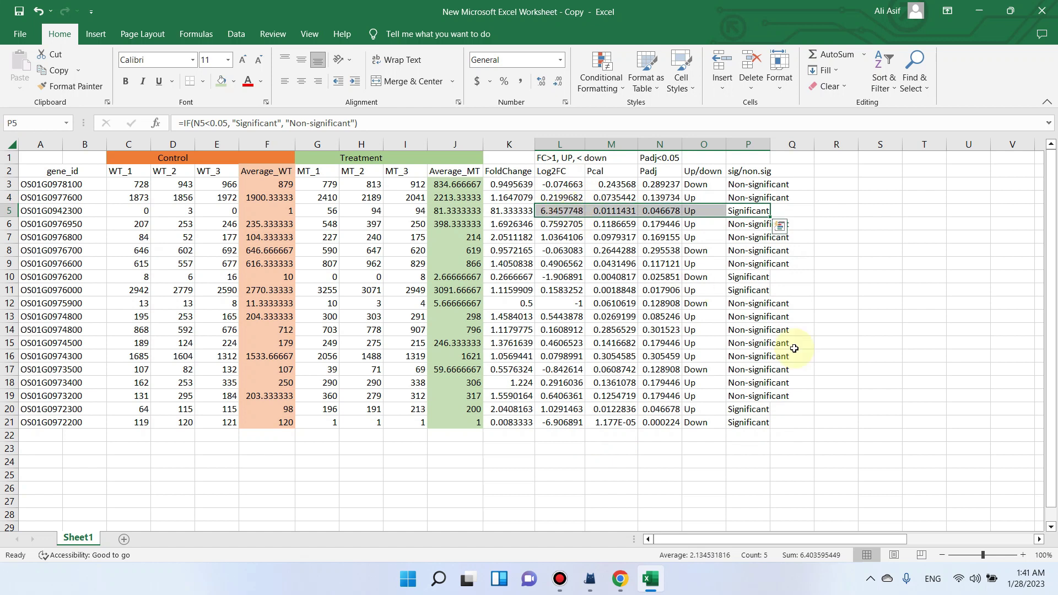
click(896, 352)
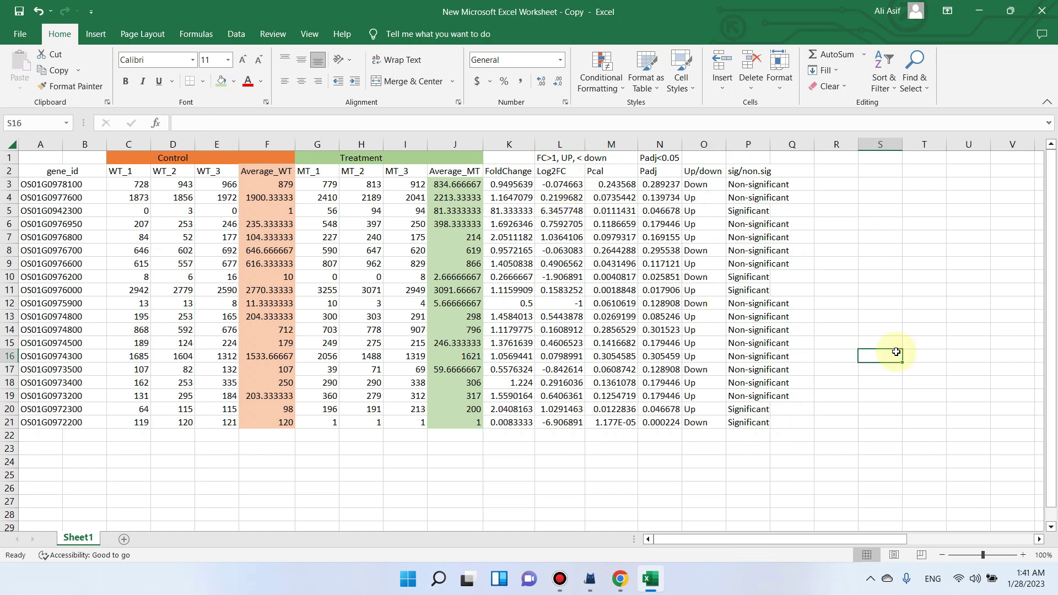